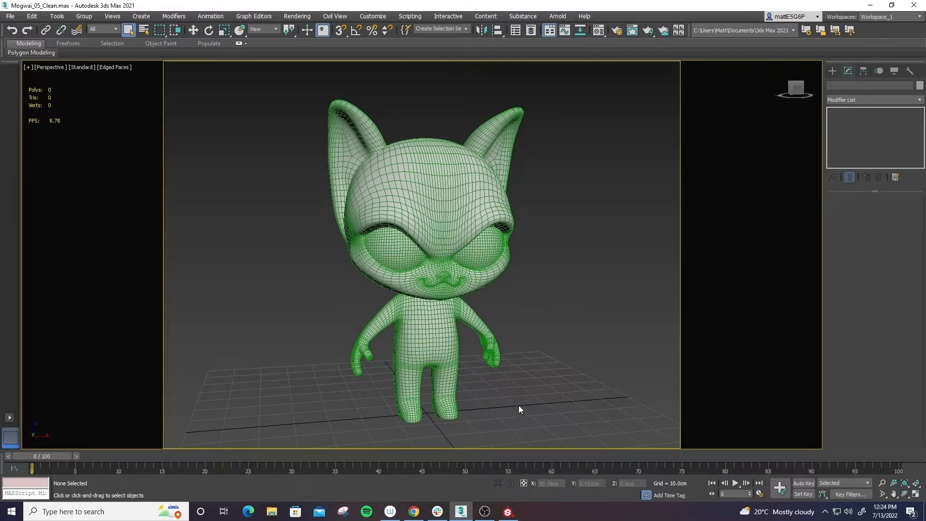
pyautogui.click(426, 333)
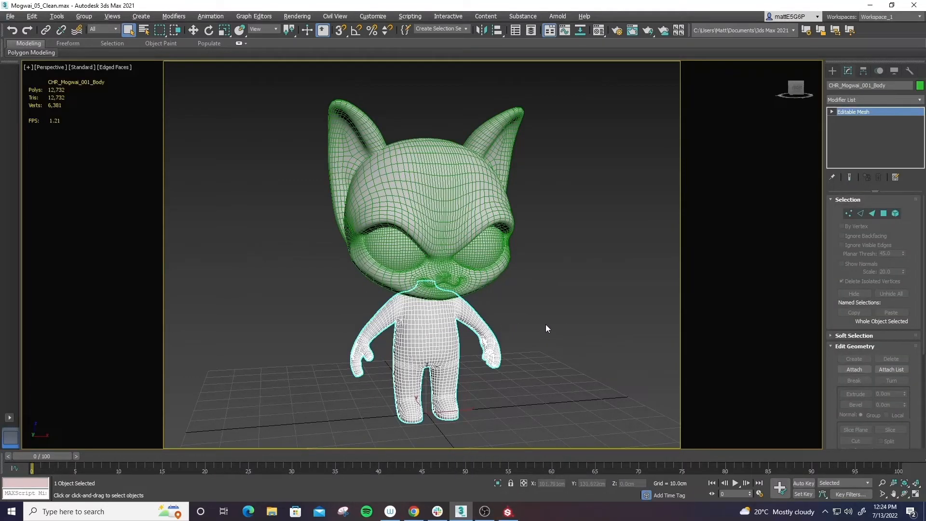
pyautogui.moveTo(545, 324)
pyautogui.keyDown('alt'); pyautogui.mouseDown(button='middle')
pyautogui.moveTo(521, 320)
pyautogui.moveTo(535, 320)
pyautogui.mouseUp(button='middle'); pyautogui.keyUp('alt')
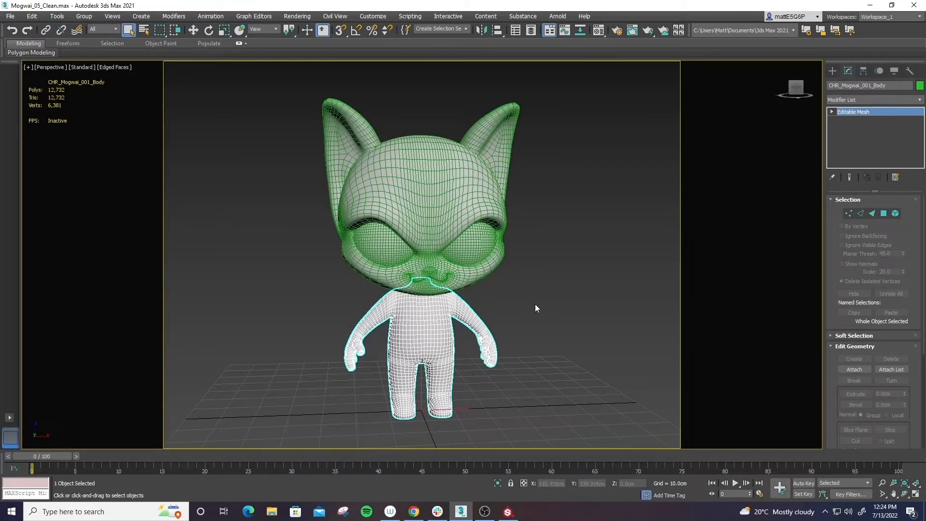
pyautogui.moveTo(535, 304); pyautogui.dragTo(539, 304, button='middle')
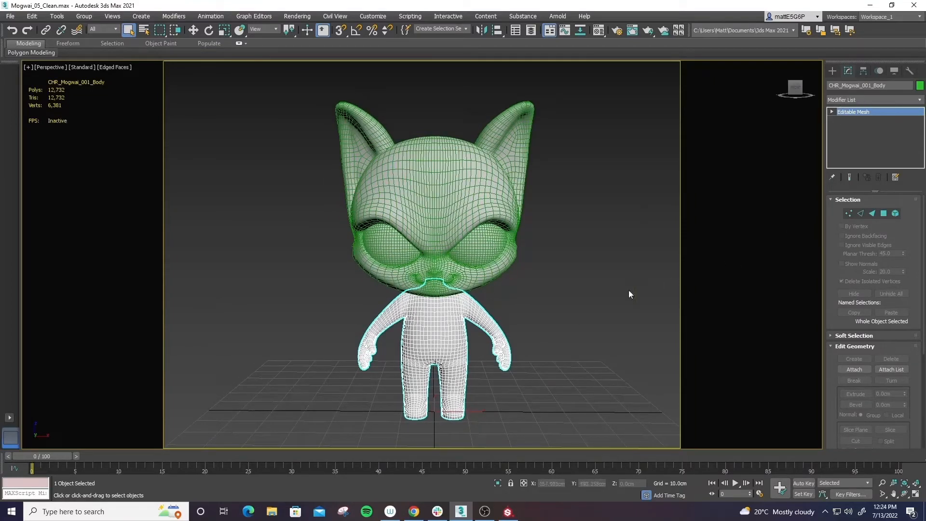
pyautogui.click(599, 292)
pyautogui.keyDown('alt'); pyautogui.moveTo(599, 291); pyautogui.dragTo(571, 302, button='middle'); pyautogui.keyUp('alt')
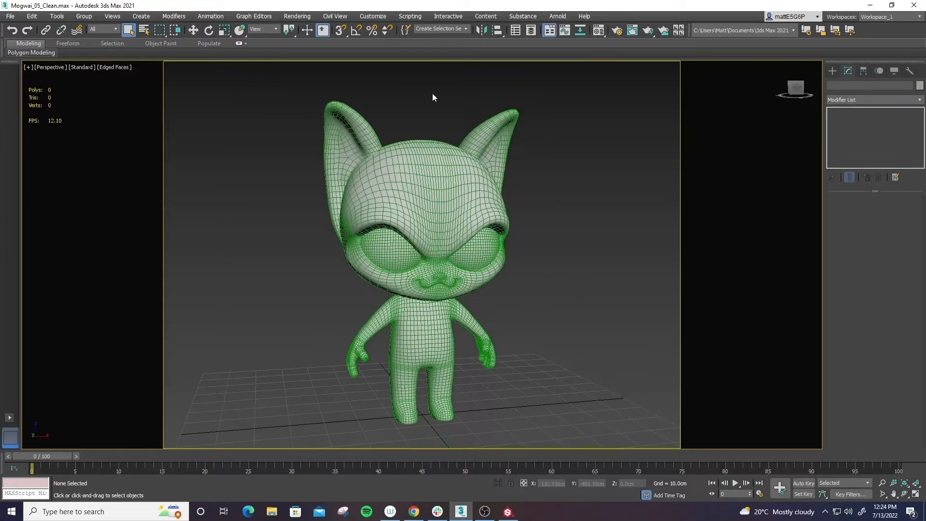
# Expand the Mogwai_Body and Mogwai_Ears layers in the Layer Explorer, hide CHR_Mogwai_001_Ears and preview alternative ear variants on the character.
pyautogui.click(533, 31)
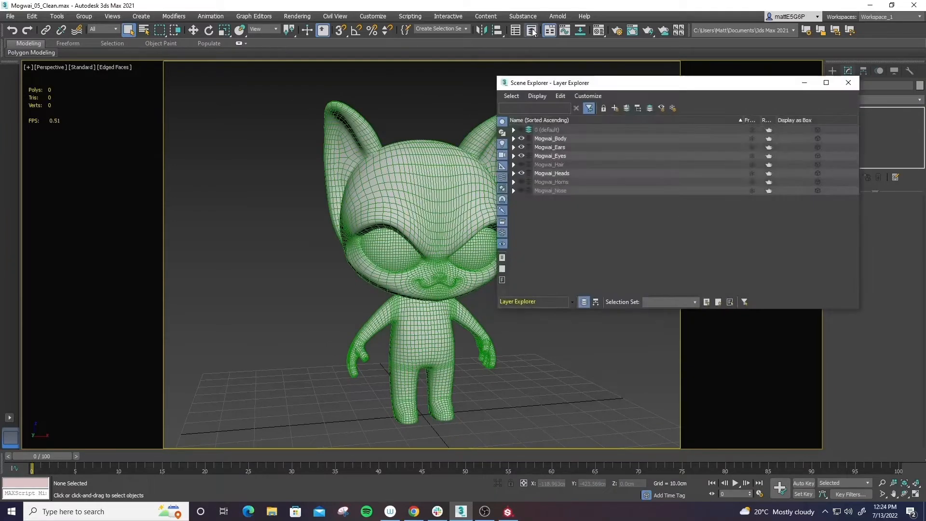
pyautogui.click(514, 139)
pyautogui.click(513, 155)
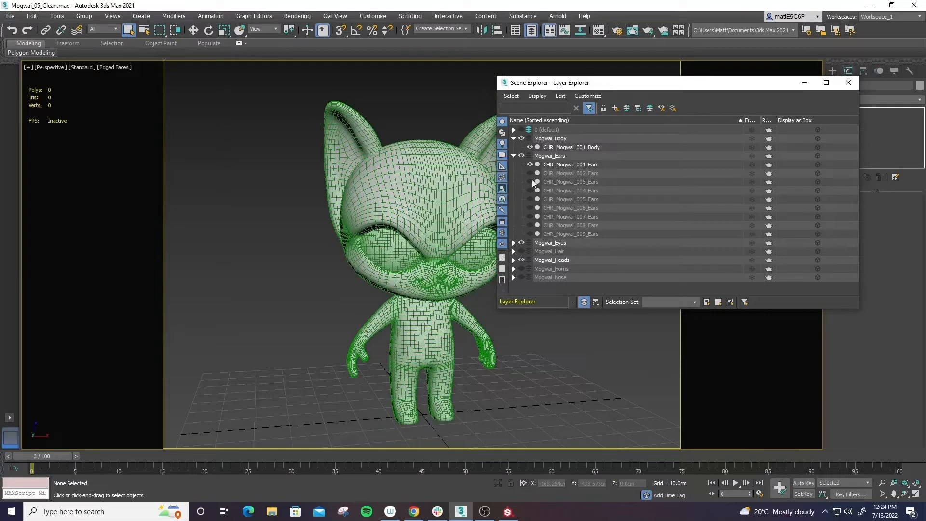
pyautogui.click(531, 182)
pyautogui.click(529, 164)
pyautogui.click(531, 182)
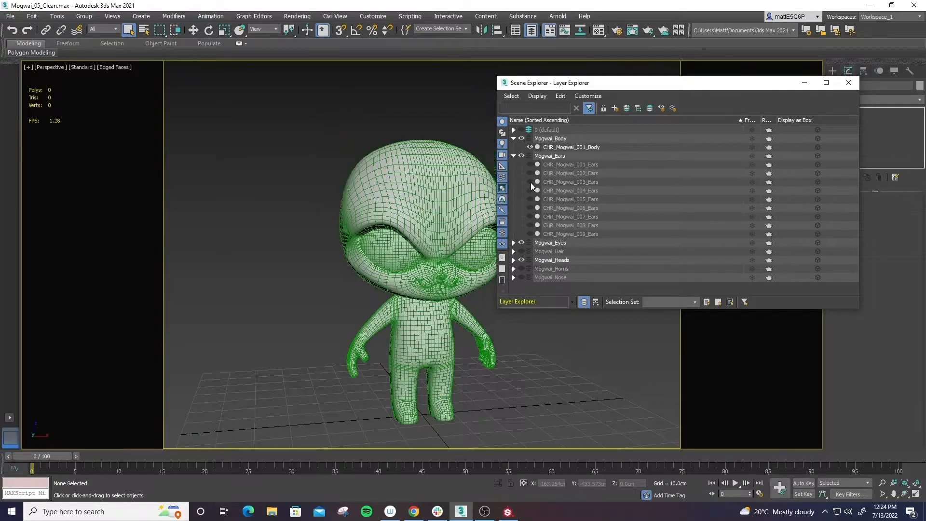
pyautogui.click(531, 200)
pyautogui.click(531, 200)
pyautogui.click(530, 218)
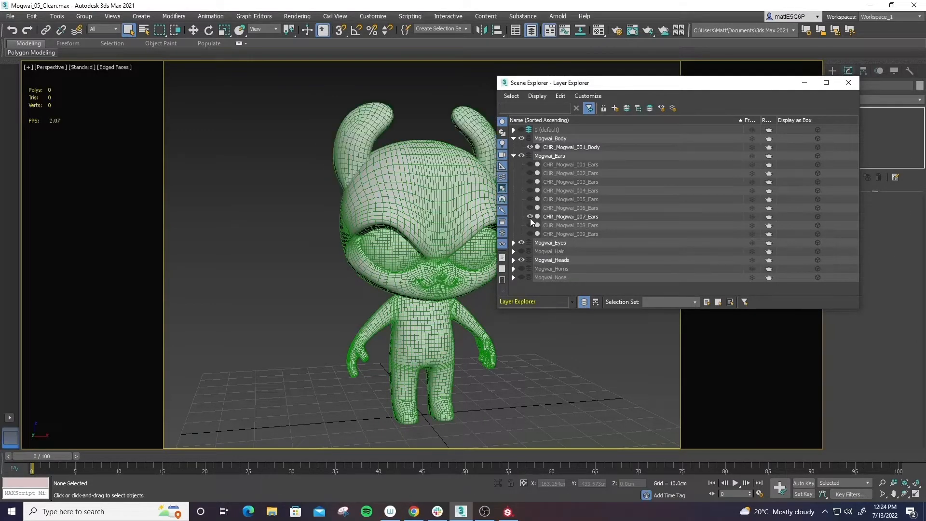
pyautogui.click(531, 217)
# Make CHR_Mogwai_001_Ears visible again in the Mogwai_Ears layer, collapse the layer and close the Layer Explorer.
pyautogui.click(514, 156)
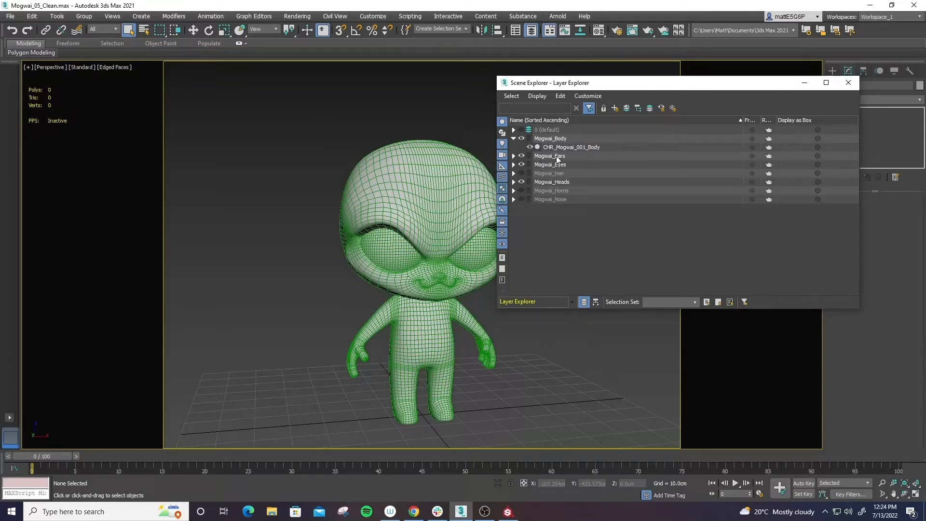
pyautogui.click(514, 156)
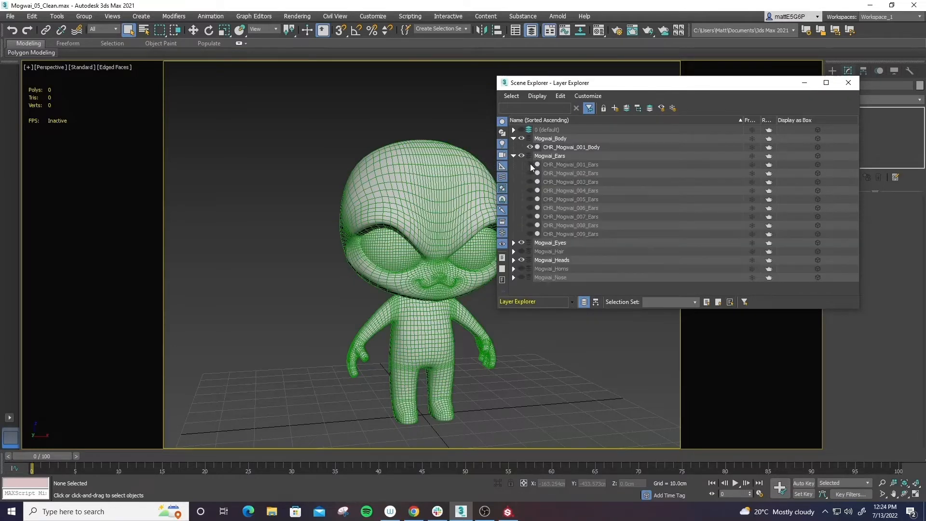
pyautogui.click(531, 164)
pyautogui.click(514, 156)
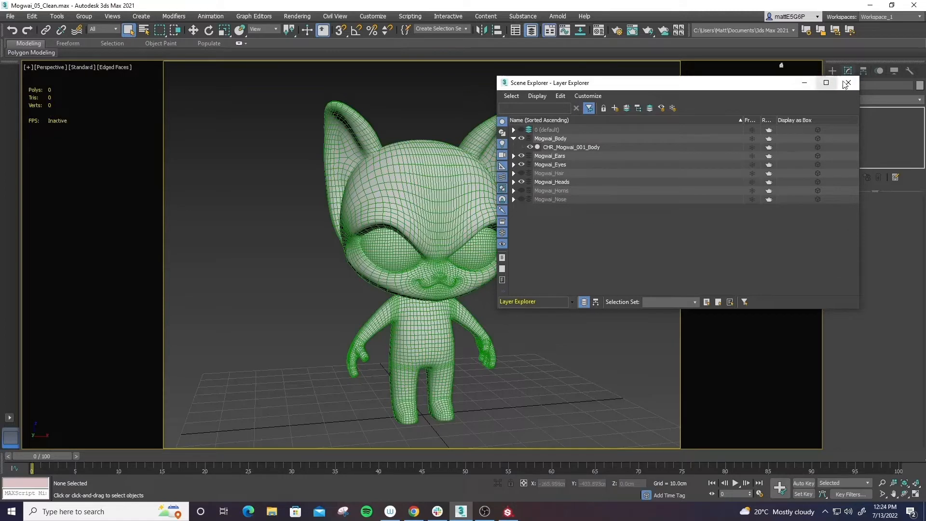
pyautogui.click(847, 83)
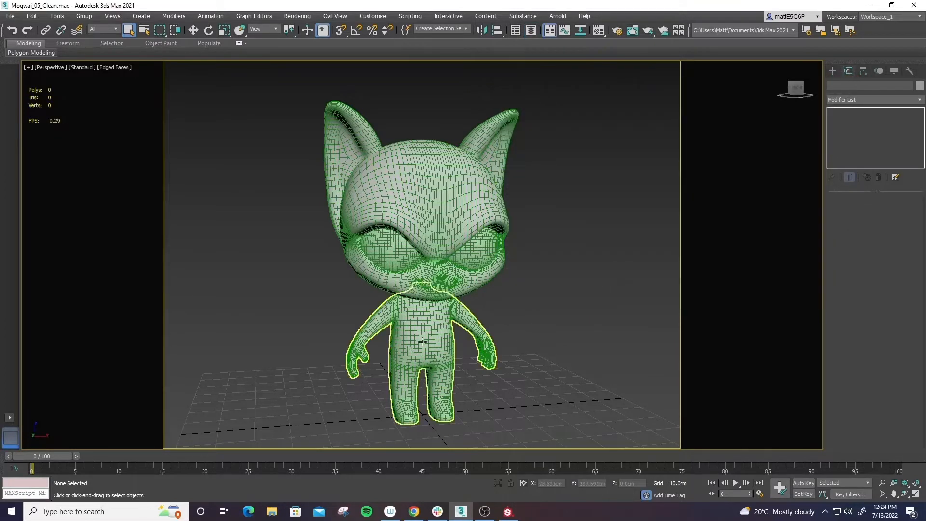
# Select the CHR_Mogwai_001_Body mesh and start an export of only the selected object.
pyautogui.click(423, 342)
pyautogui.click(533, 311)
pyautogui.click(431, 334)
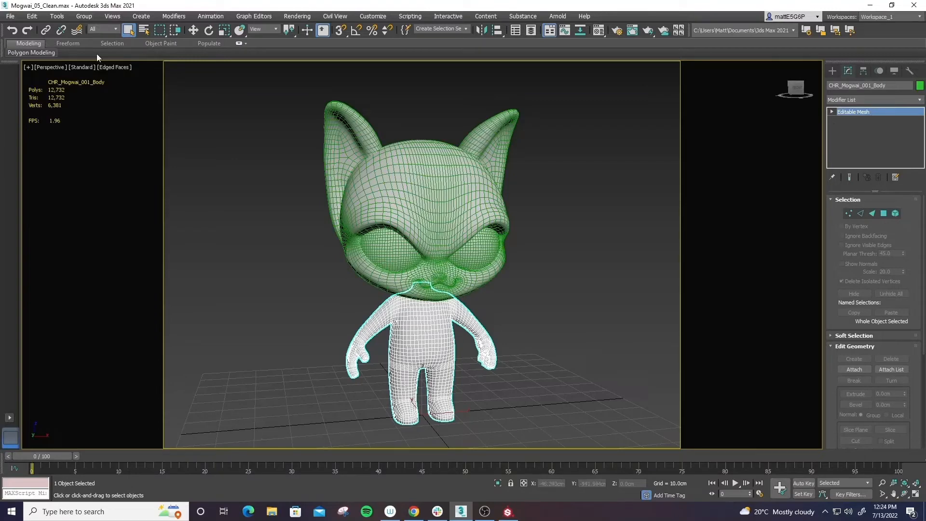
pyautogui.click(10, 16)
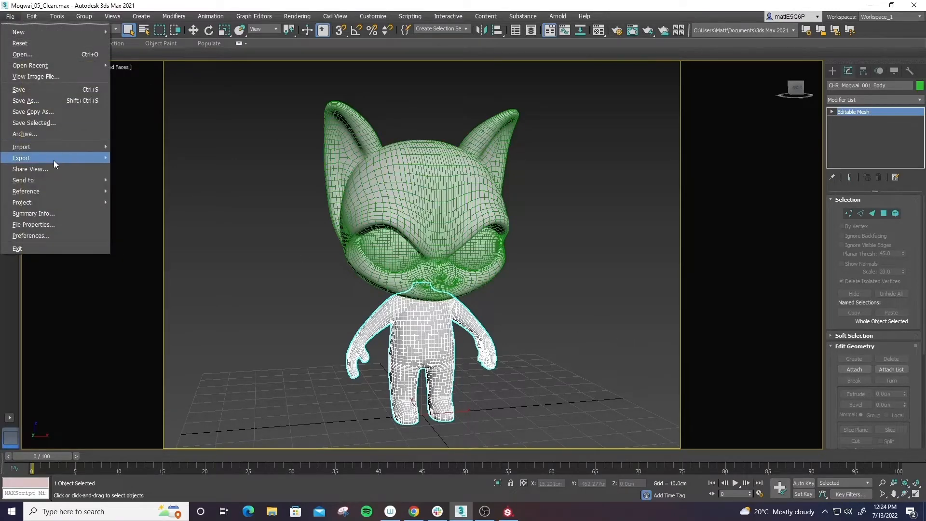
pyautogui.click(155, 168)
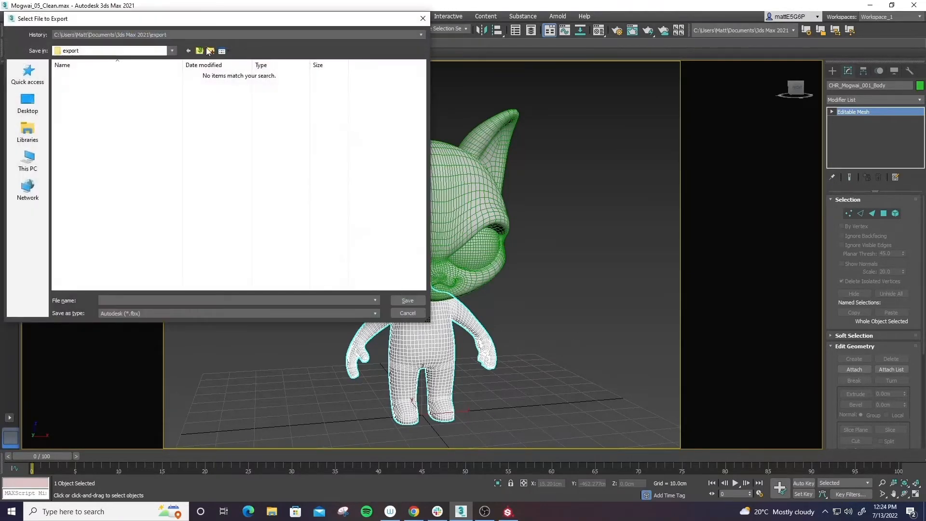
# Set the export destination to the Temp Exports folder inside TRAINING FILES on the Desktop.
pyautogui.click(199, 50)
pyautogui.click(27, 102)
pyautogui.scroll(-1, 156, 263)
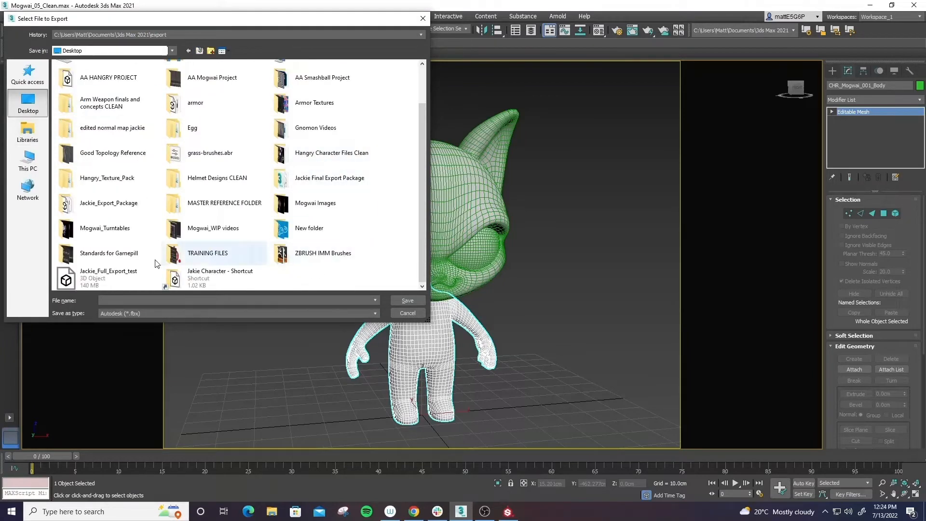
pyautogui.doubleClick(215, 252)
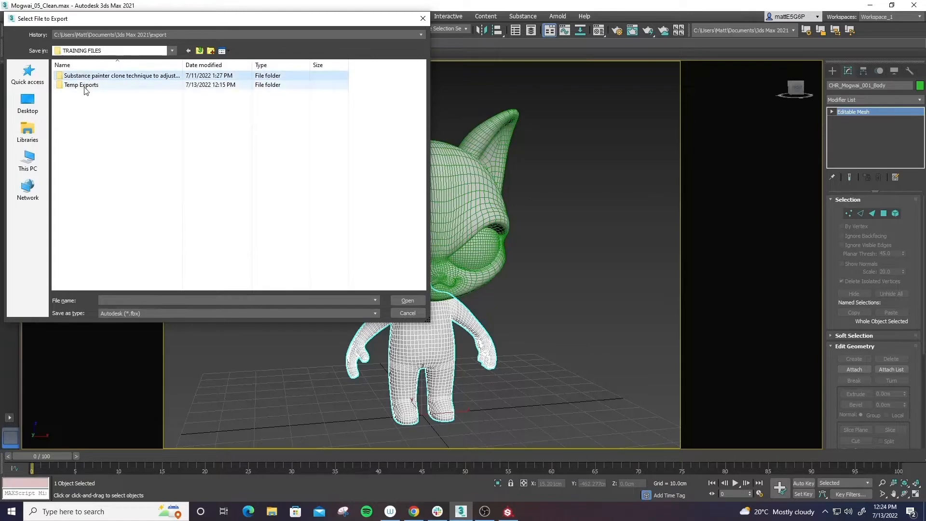
pyautogui.doubleClick(76, 84)
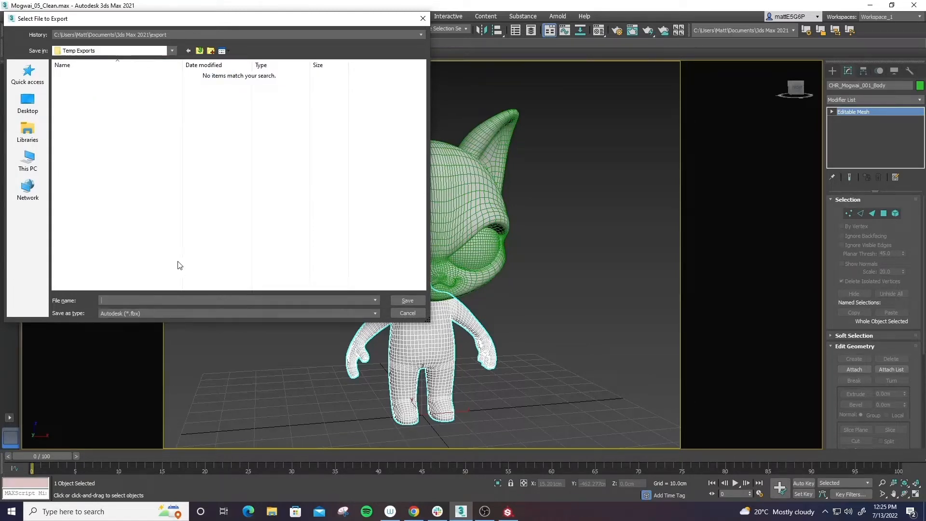
# Keep the Autodesk FBX file type, name the export file Mogwai_Body_01 and save it.
pyautogui.click(375, 313)
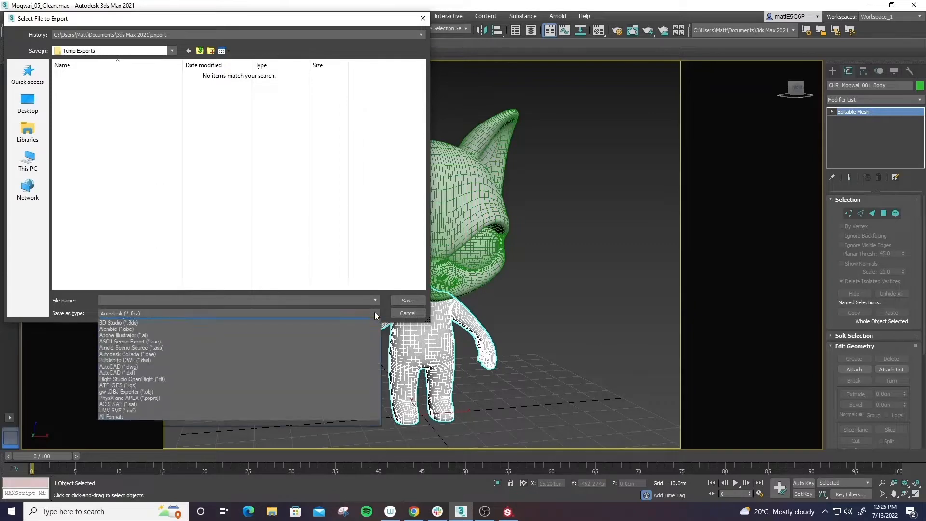
pyautogui.click(376, 316)
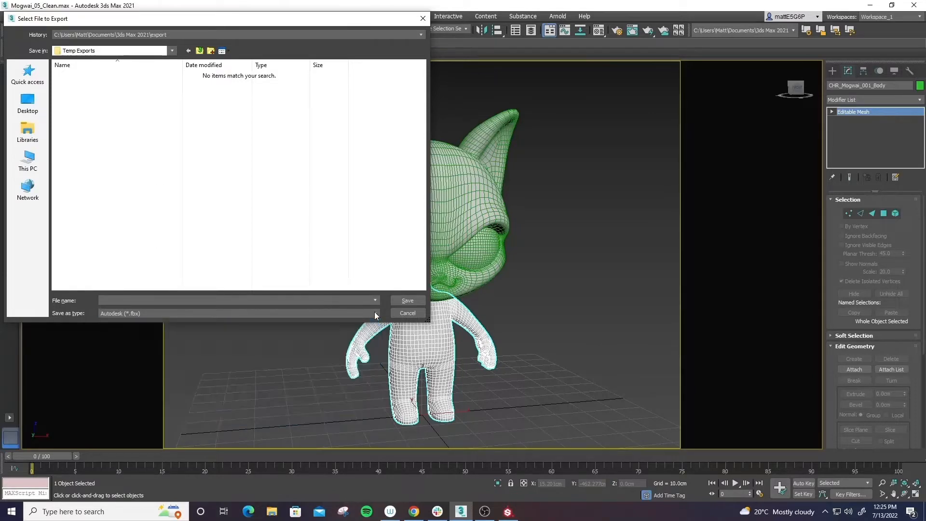
pyautogui.click(121, 298)
pyautogui.write('Mogwai_Body_01')
pyautogui.click(407, 300)
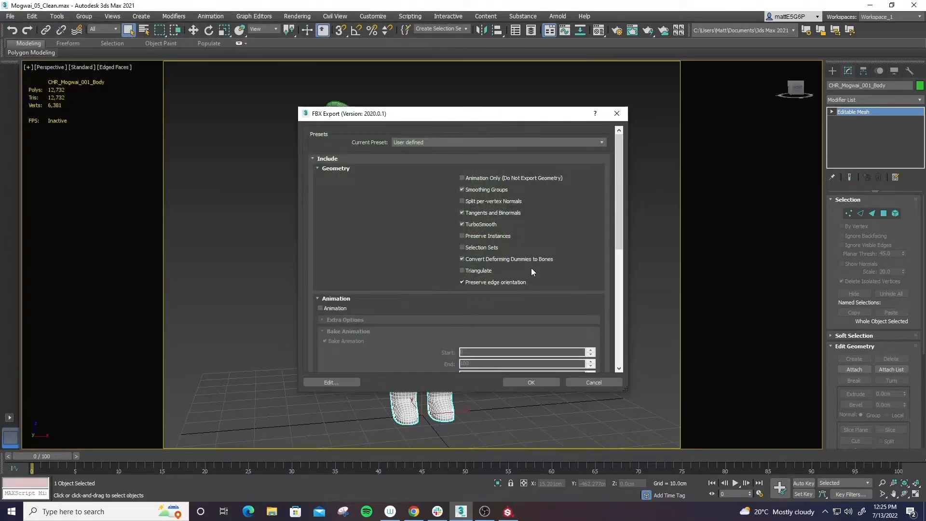
# Review the FBX export options, run the export of the body with them, and deselect the mesh.
pyautogui.scroll(-1, 565, 241)
pyautogui.click(336, 250)
pyautogui.scroll(-1, 468, 225)
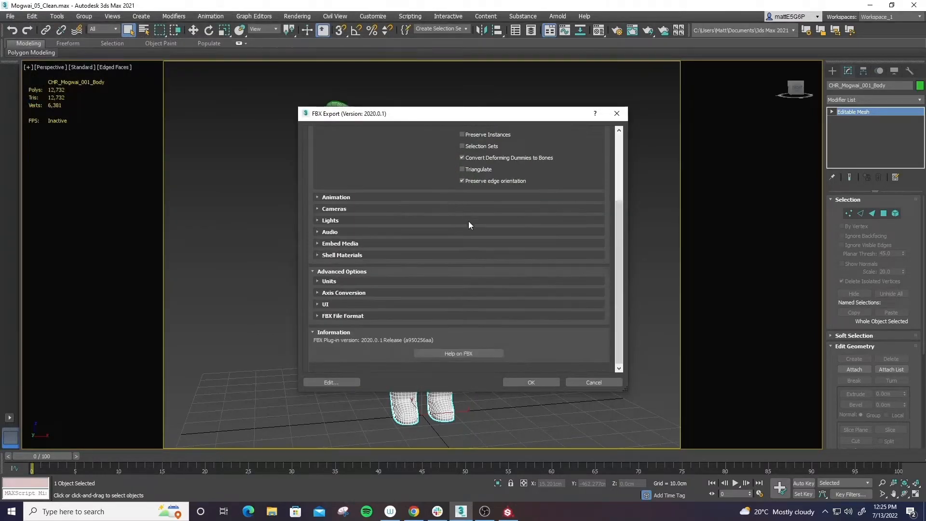
pyautogui.scroll(5, 497, 237)
pyautogui.click(535, 384)
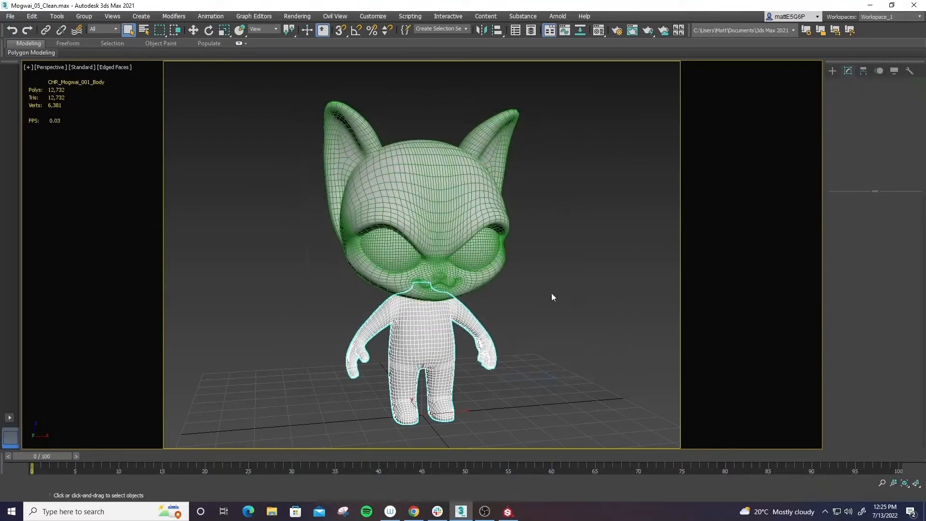
pyautogui.click(535, 297)
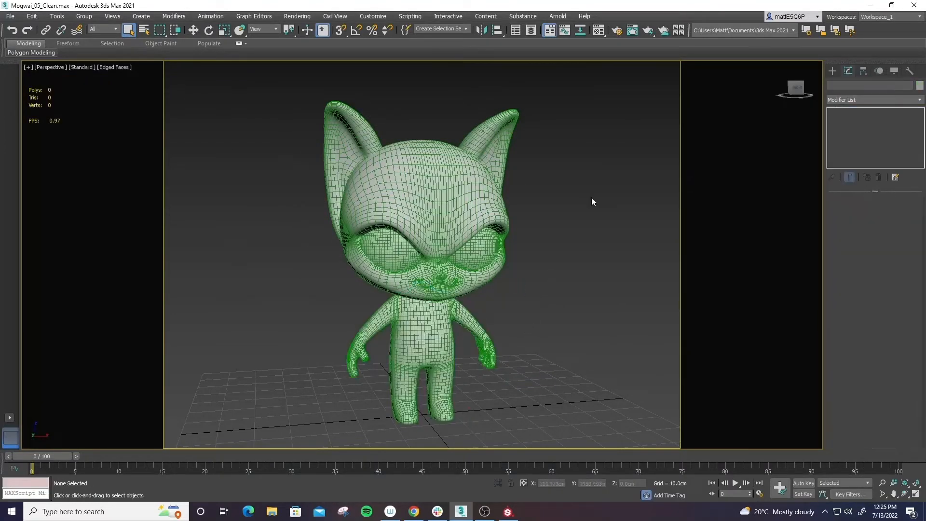
# Switch to Substance Painter and start a new project with a document resolution of 4096.
pyautogui.click(508, 512)
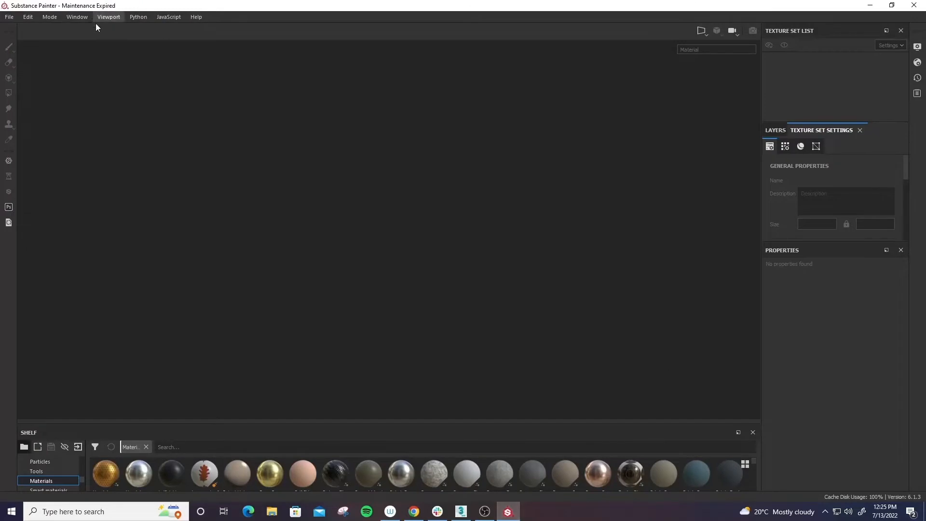
pyautogui.click(9, 17)
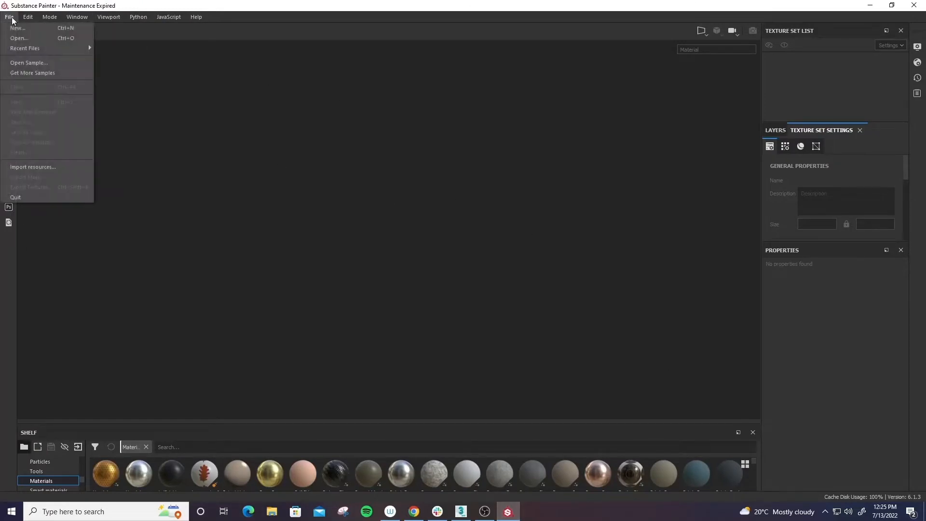
pyautogui.click(15, 28)
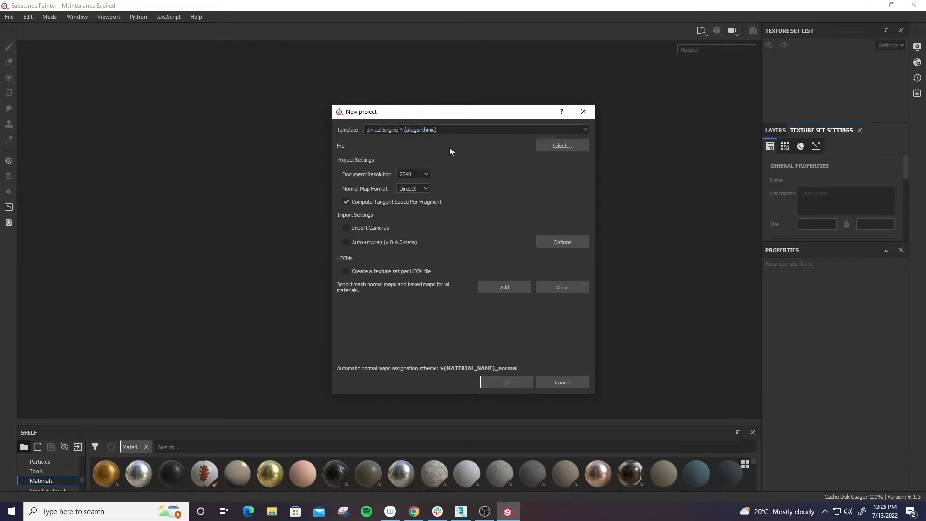
pyautogui.click(428, 174)
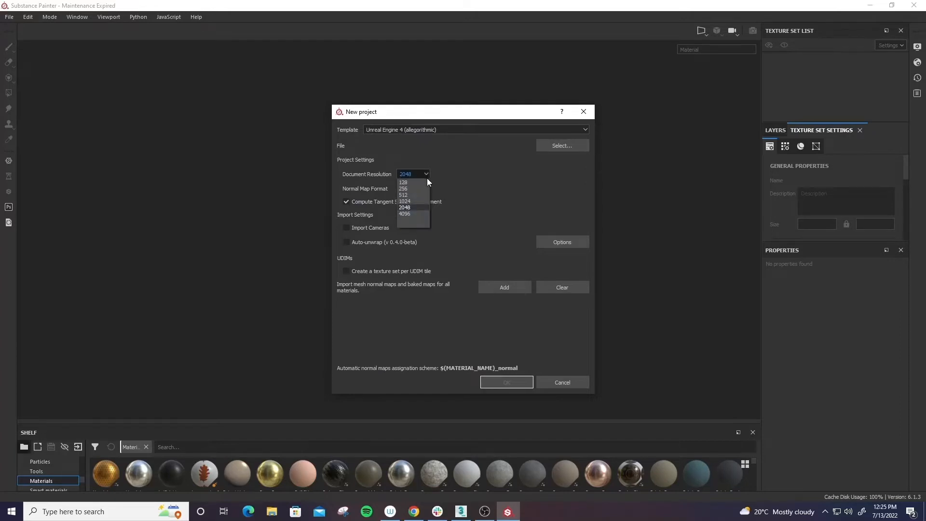
pyautogui.click(419, 214)
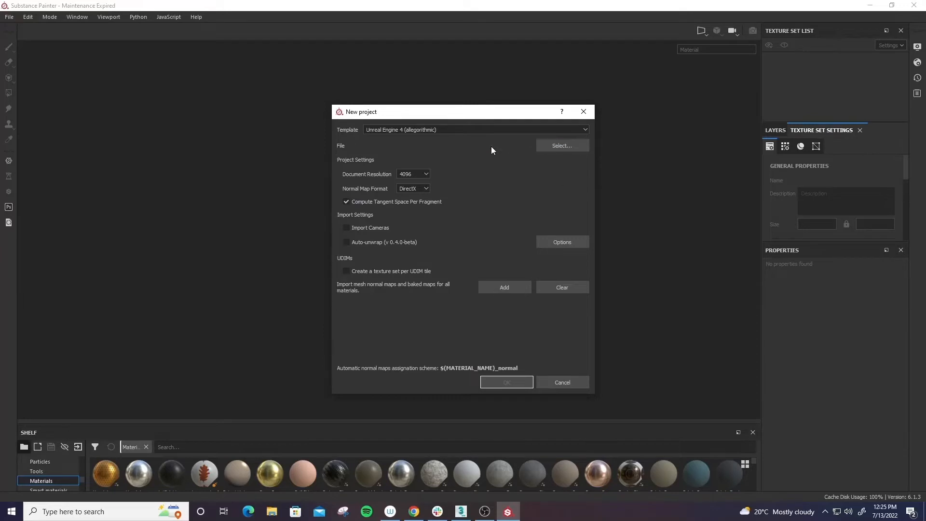
# Load Mogwai_Body_01.fbx from the Desktop's TRAINING FILES/Temp Exports folder as the project mesh and create the project.
pyautogui.click(575, 144)
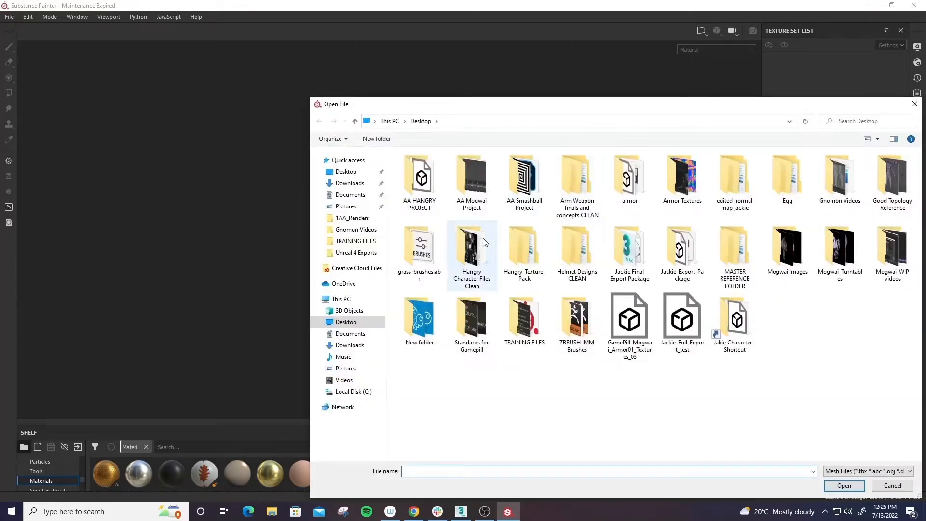
pyautogui.doubleClick(524, 320)
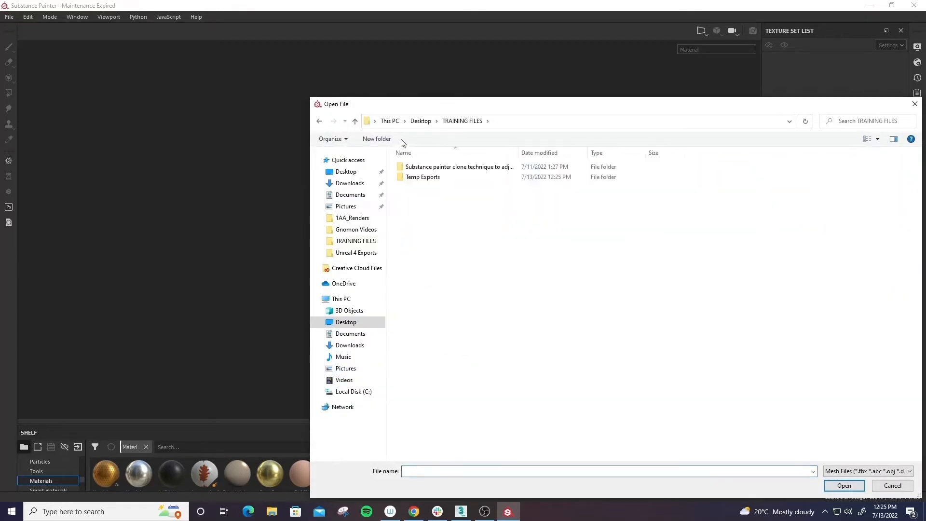
pyautogui.doubleClick(425, 178)
pyautogui.click(419, 167)
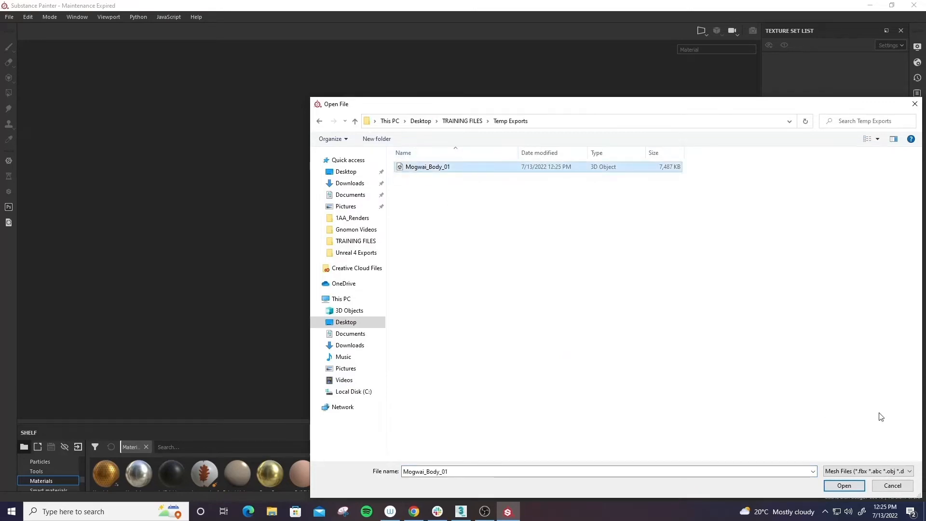
pyautogui.click(845, 485)
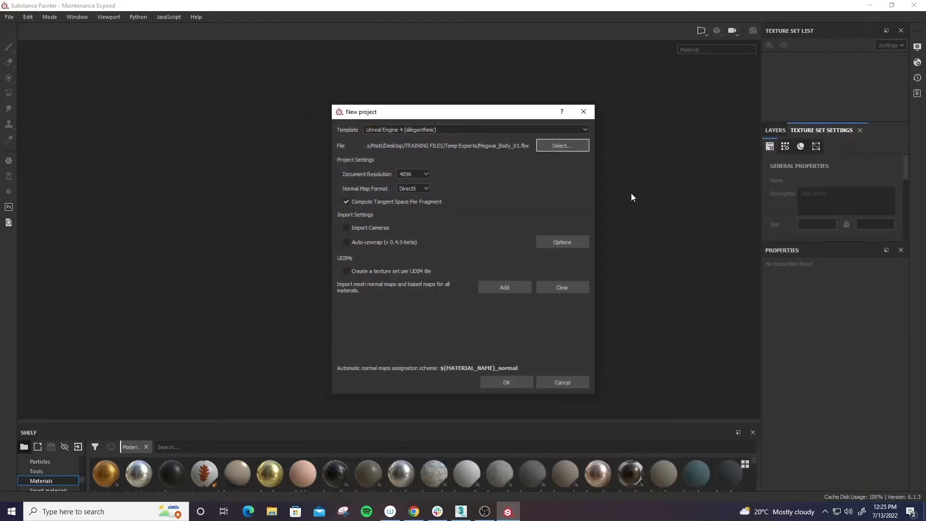
pyautogui.click(510, 383)
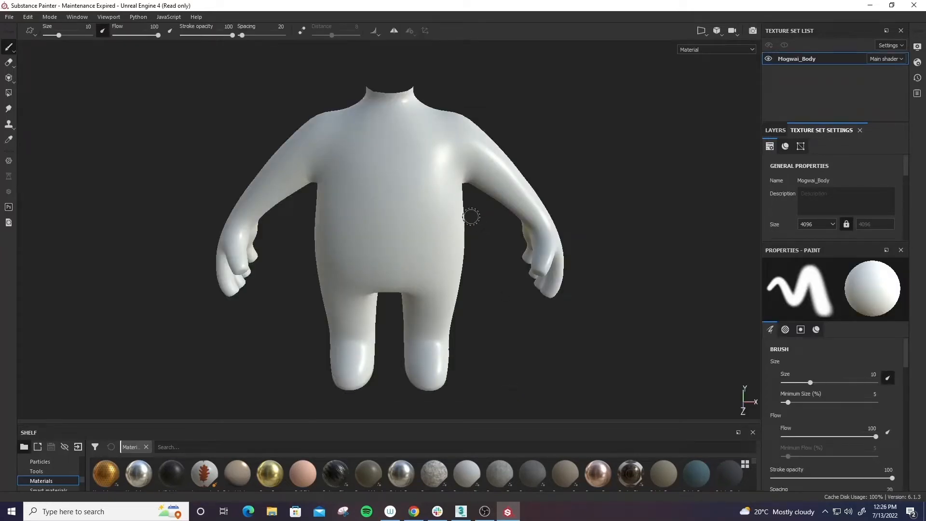
# Inspect the imported body mesh from several angles and show the layer stack of the Mogwai_Body texture set.
pyautogui.keyDown('alt'); pyautogui.moveTo(526, 286); pyautogui.dragTo(527, 273, button='middle'); pyautogui.keyUp('alt')
pyautogui.keyDown('alt'); pyautogui.moveTo(527, 272); pyautogui.dragTo(588, 335); pyautogui.keyUp('alt')
pyautogui.keyDown('shift'); pyautogui.moveTo(588, 335); pyautogui.dragTo(603, 331, button='right'); pyautogui.keyUp('shift')
pyautogui.moveTo(612, 308)
pyautogui.keyDown('alt'); pyautogui.mouseDown()
pyautogui.moveTo(629, 304)
pyautogui.moveTo(616, 292)
pyautogui.mouseUp(); pyautogui.keyUp('alt')
pyautogui.click(774, 130)
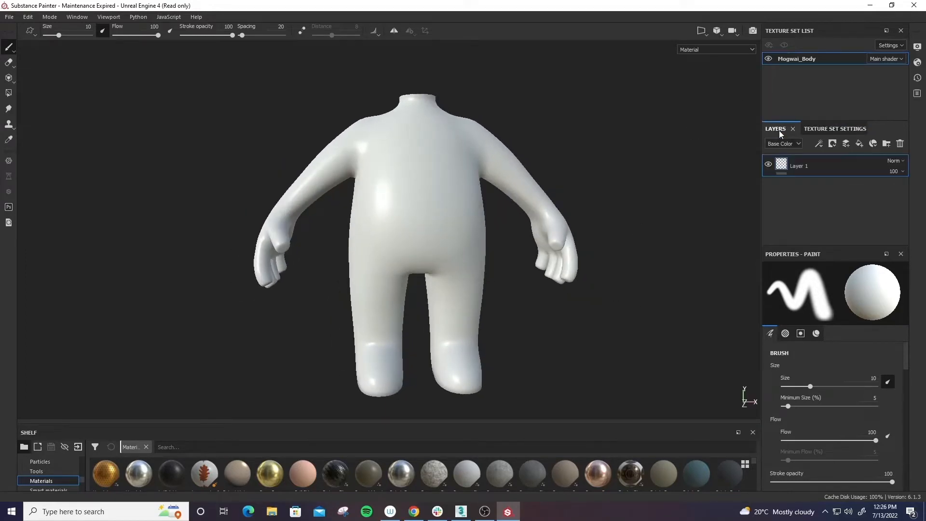
# Delete Layer 1 from the Mogwai_Body layer stack.
pyautogui.click(826, 129)
pyautogui.click(775, 129)
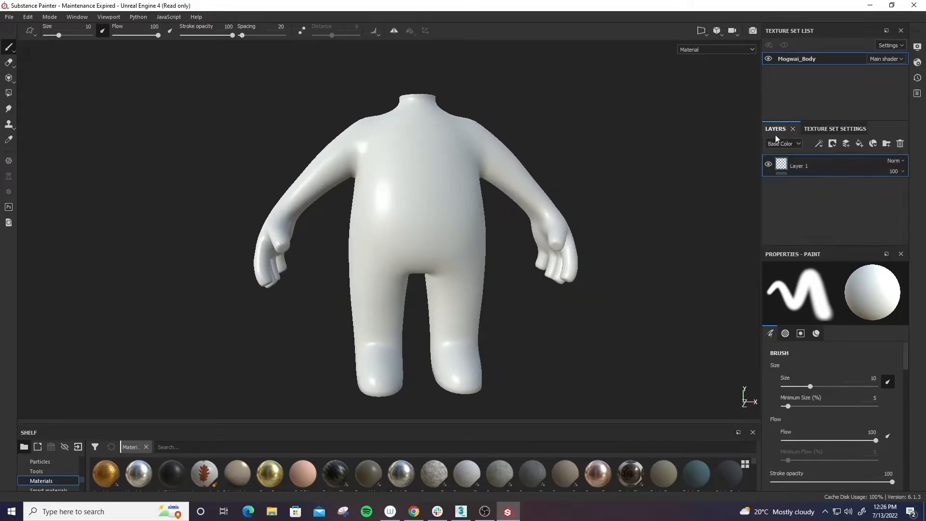
pyautogui.click(901, 144)
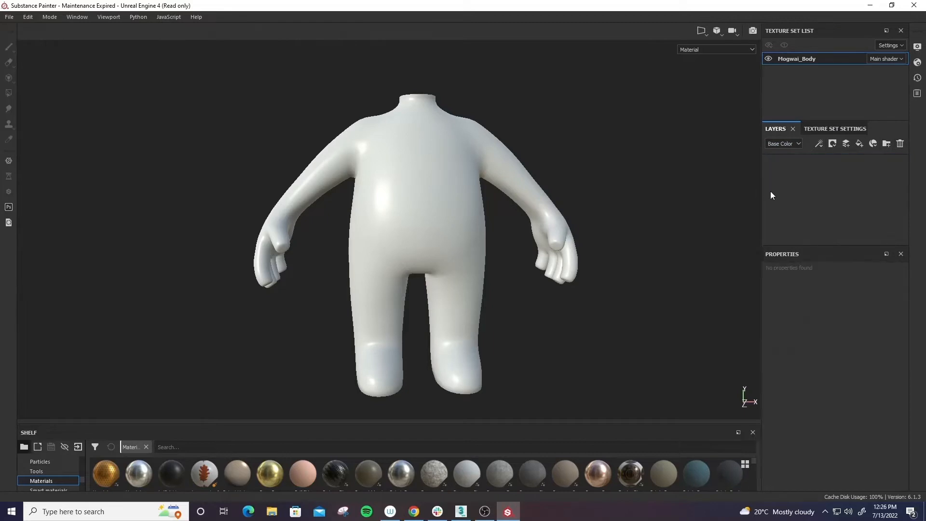
# Find the mesh maps section in the texture set settings, enlarge its panel, and open the mesh map baking options.
pyautogui.click(841, 129)
pyautogui.scroll(-4, 847, 159)
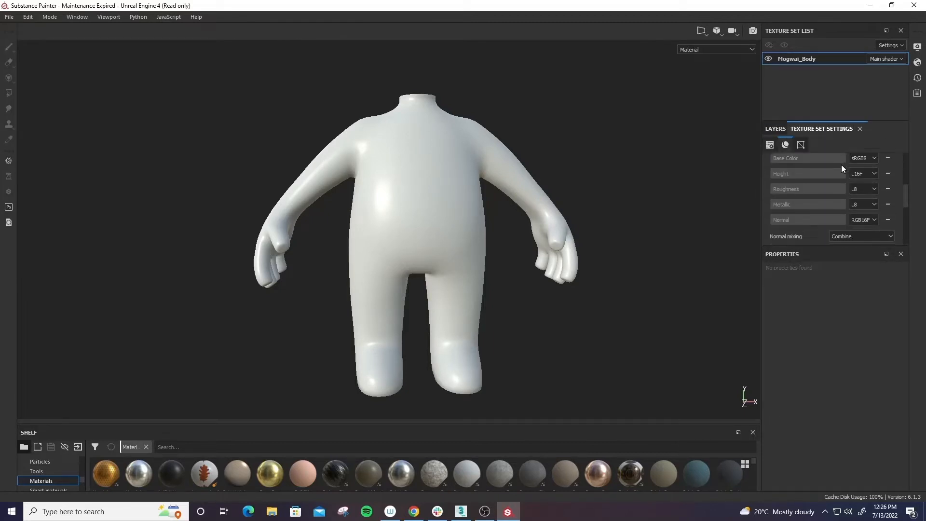
pyautogui.scroll(1, 839, 170)
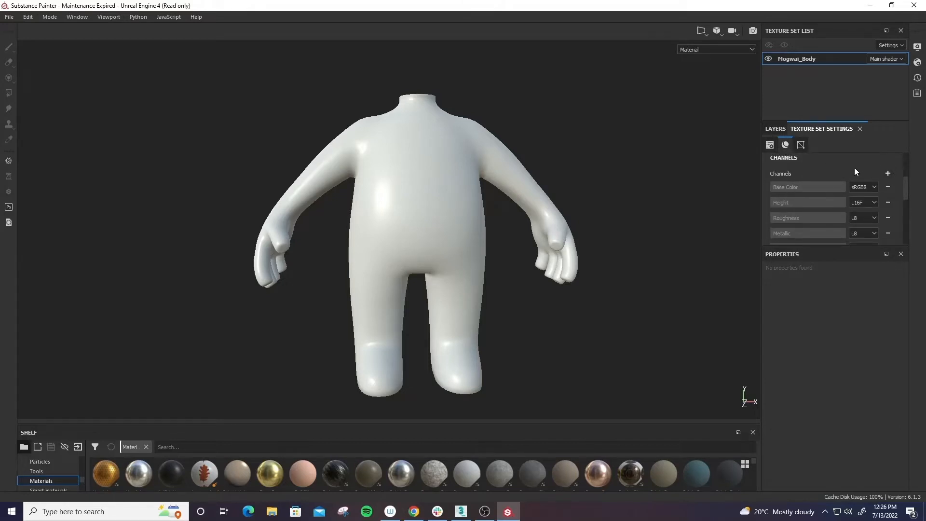
pyautogui.scroll(-5, 855, 167)
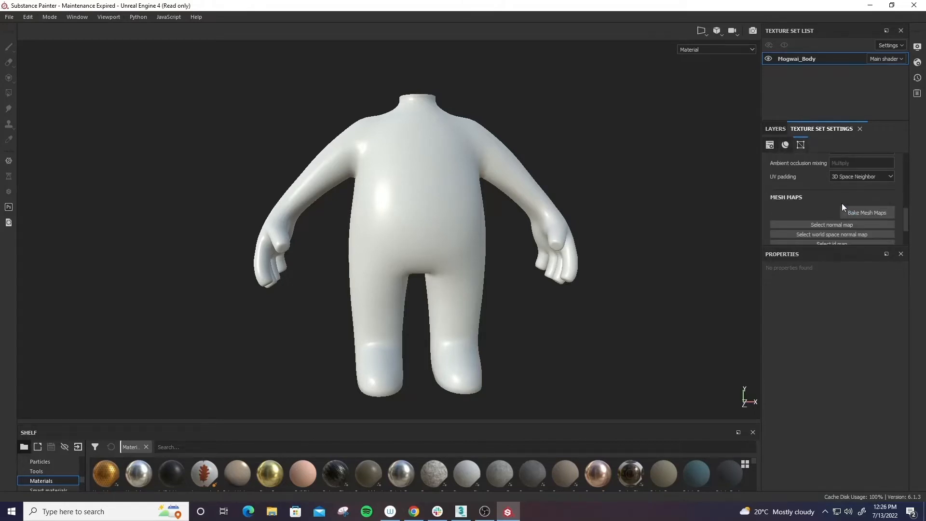
pyautogui.scroll(-1, 830, 196)
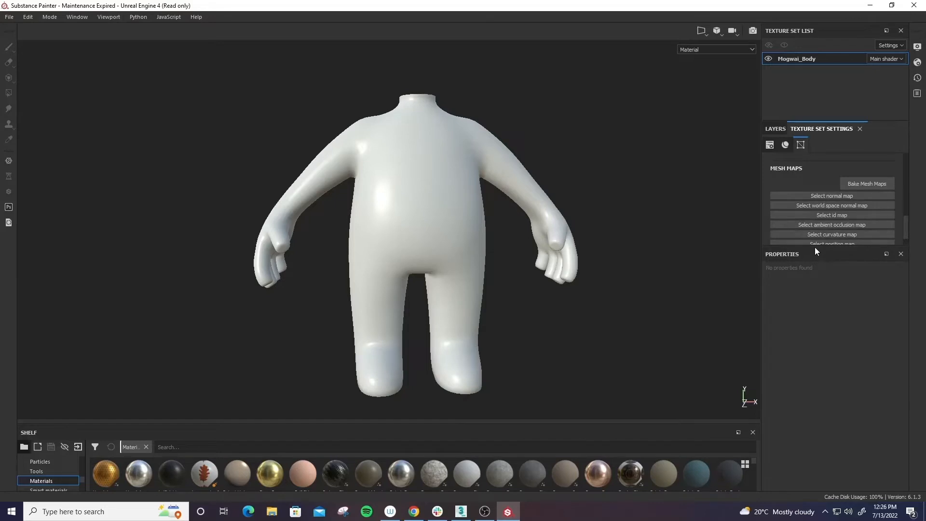
pyautogui.moveTo(814, 246); pyautogui.dragTo(813, 349)
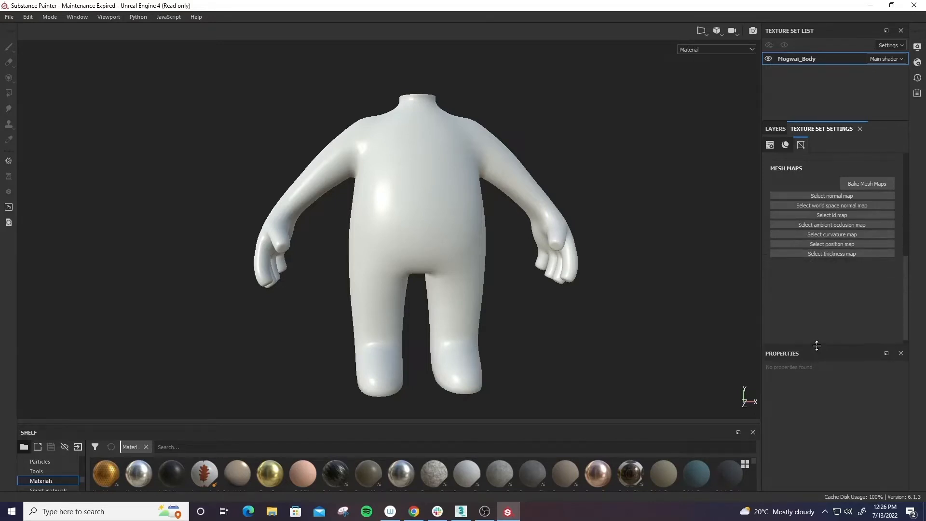
pyautogui.scroll(1, 801, 289)
pyautogui.click(868, 213)
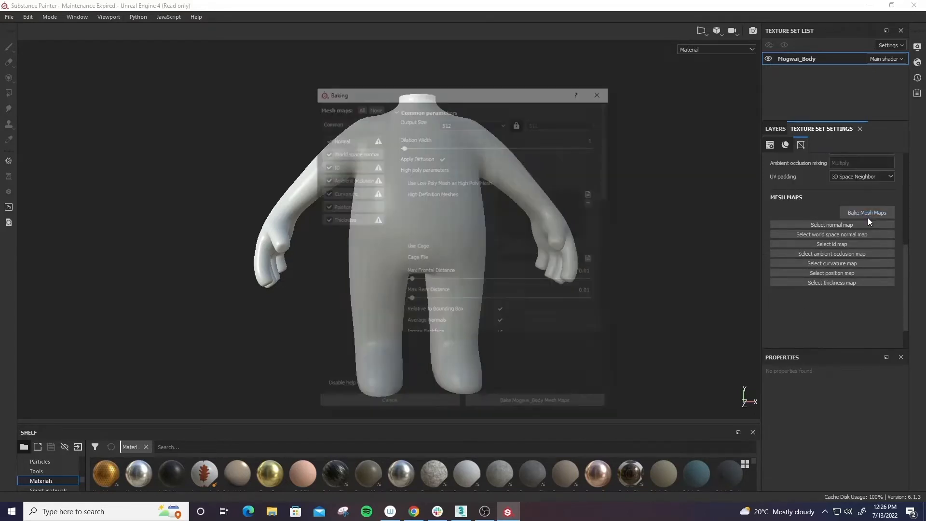
# Exclude World space normal, ID, Ambient occlusion, Curvature, Position and Thickness from the bake, keeping only Normal.
pyautogui.click(327, 153)
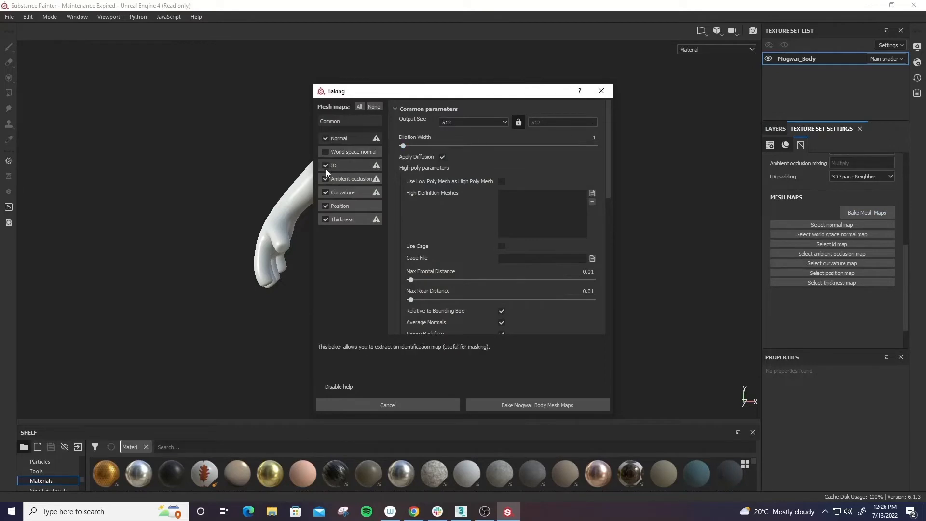
pyautogui.click(326, 179)
pyautogui.click(325, 192)
pyautogui.click(325, 206)
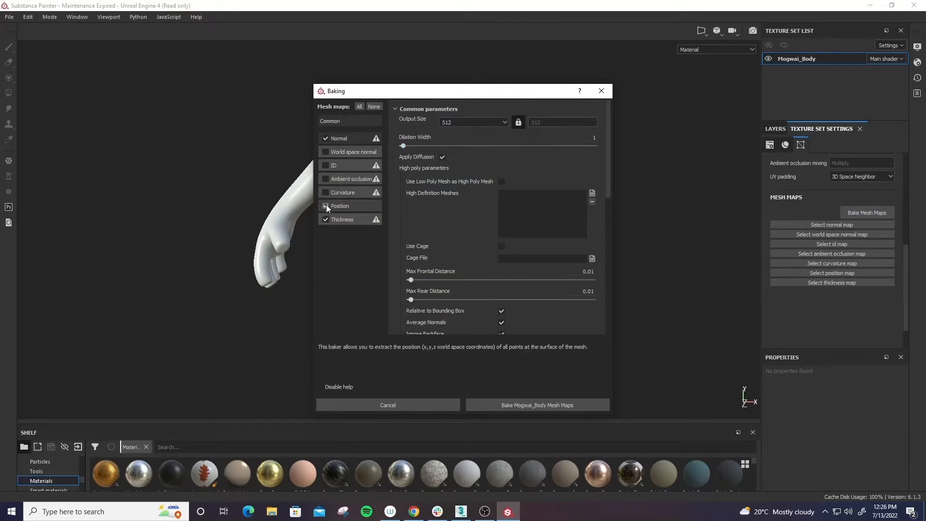
pyautogui.click(326, 219)
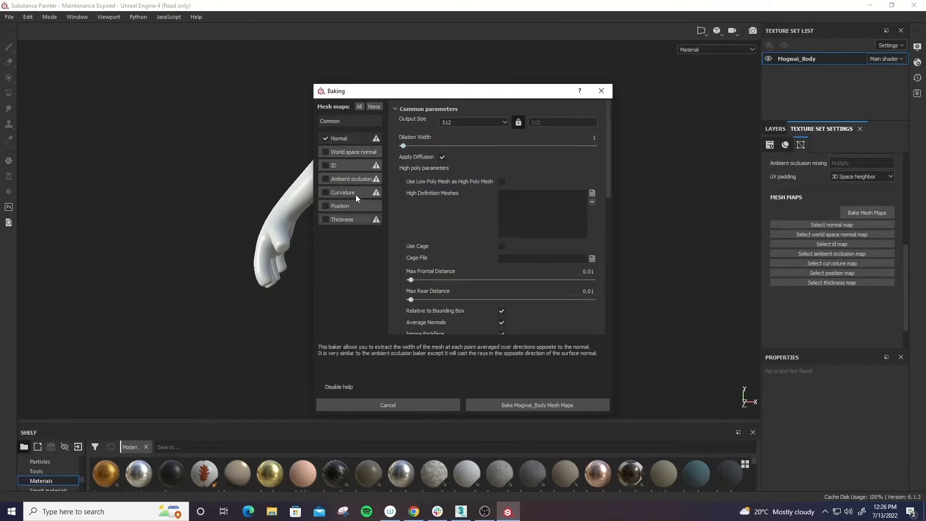
# Set the common output size to 4096 and dilation width to 6, and use the low poly mesh as the high poly mesh.
pyautogui.click(348, 139)
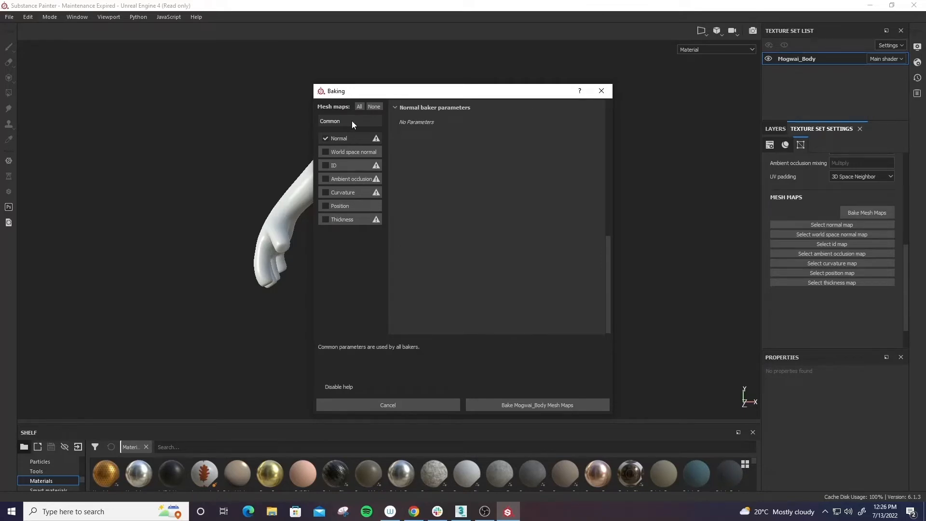
pyautogui.click(351, 121)
pyautogui.click(491, 120)
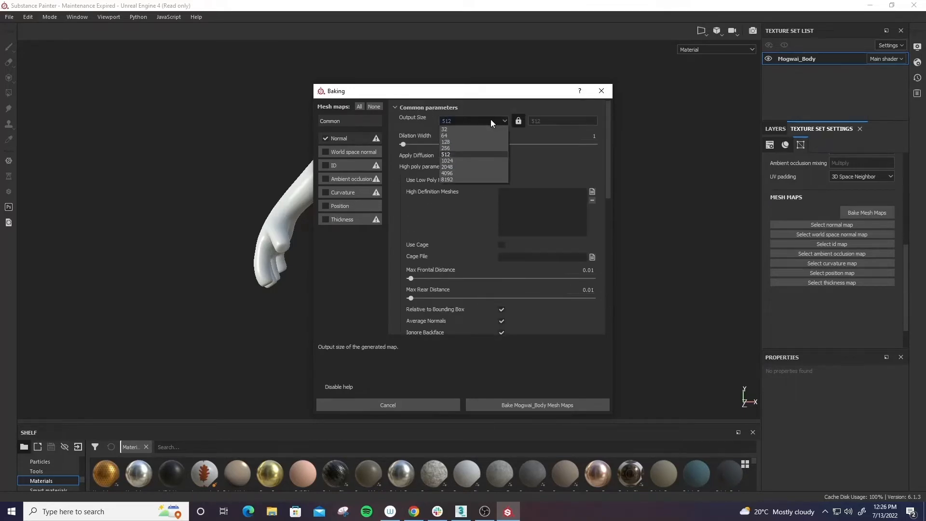
pyautogui.click(458, 172)
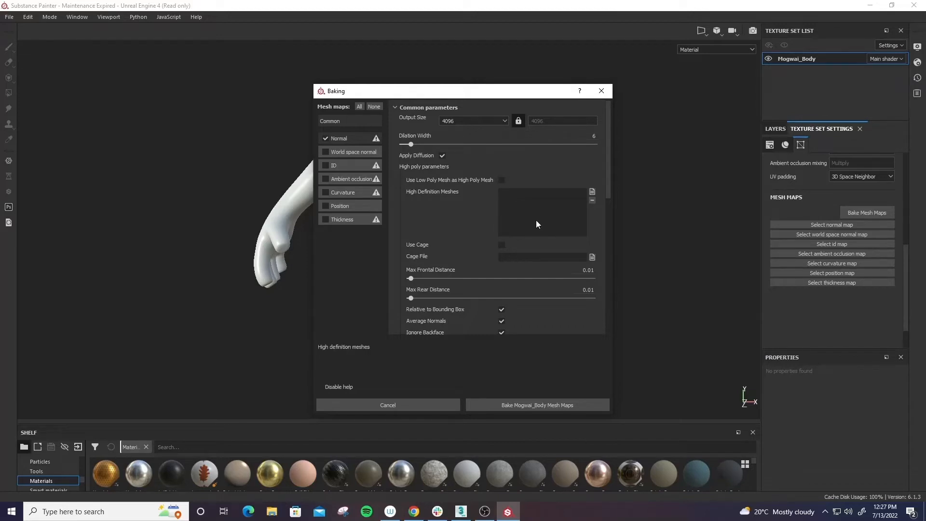
pyautogui.moveTo(392, 91); pyautogui.dragTo(566, 92)
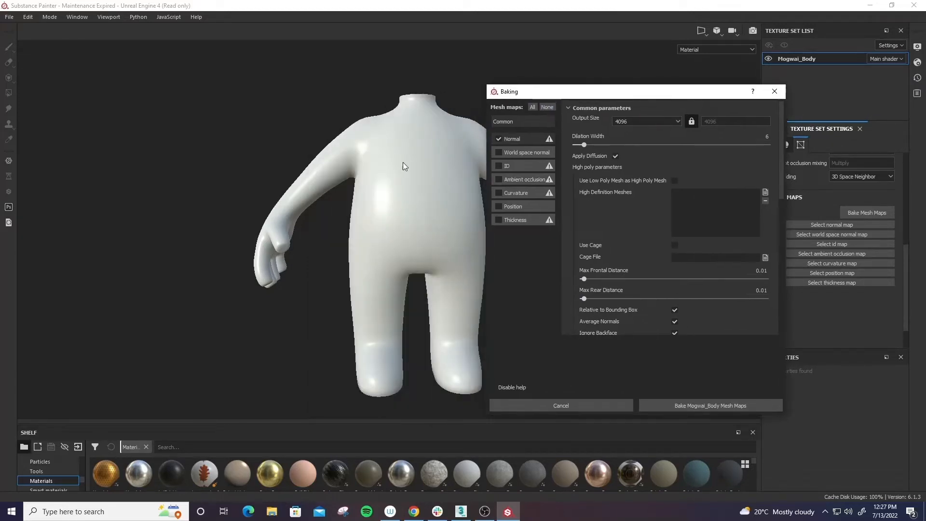
pyautogui.moveTo(641, 97); pyautogui.dragTo(574, 85)
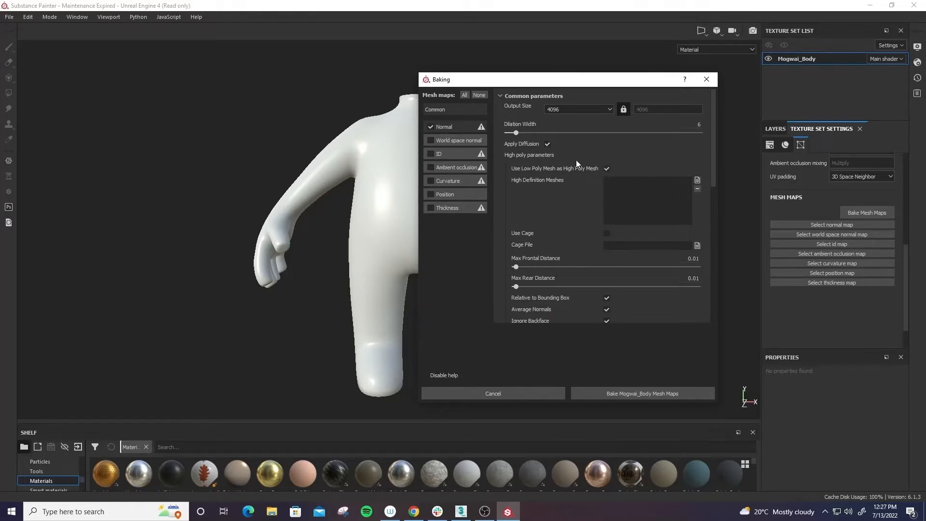
# Set the bake's mesh matching to By Mesh Name and its antialiasing to Subsampling 8x8.
pyautogui.scroll(-1, 583, 163)
pyautogui.scroll(-1, 585, 221)
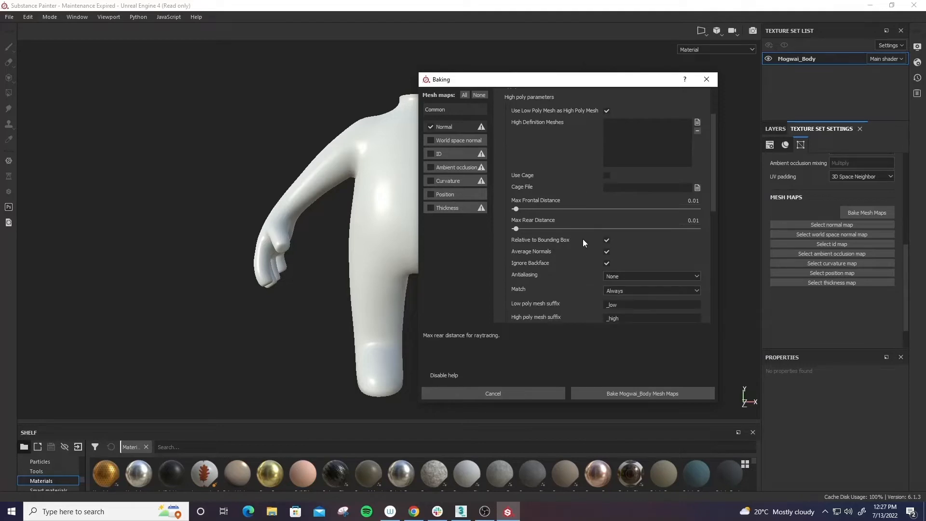
pyautogui.scroll(-1, 582, 242)
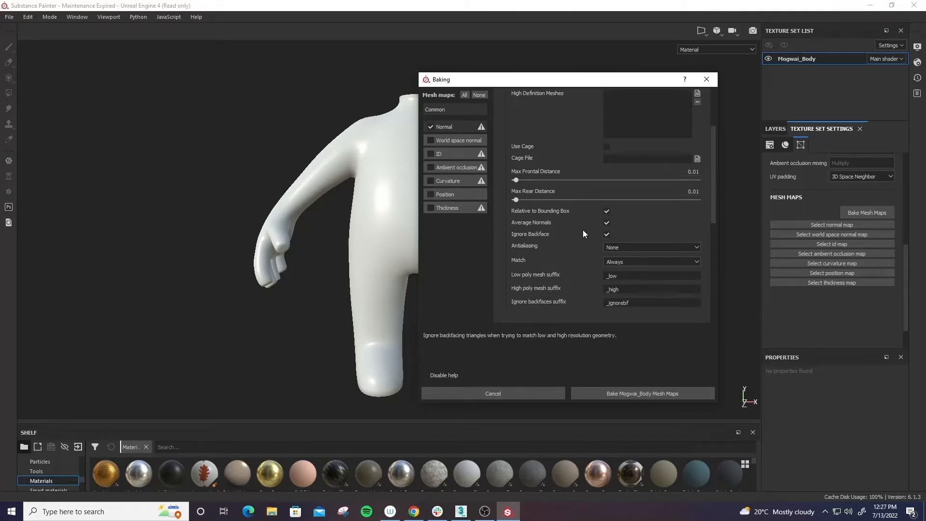
pyautogui.click(631, 261)
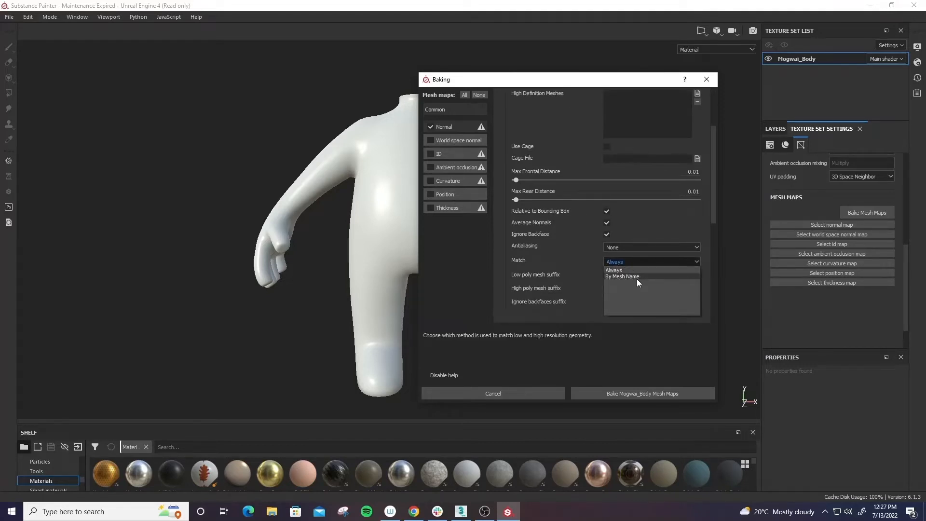
pyautogui.click(639, 276)
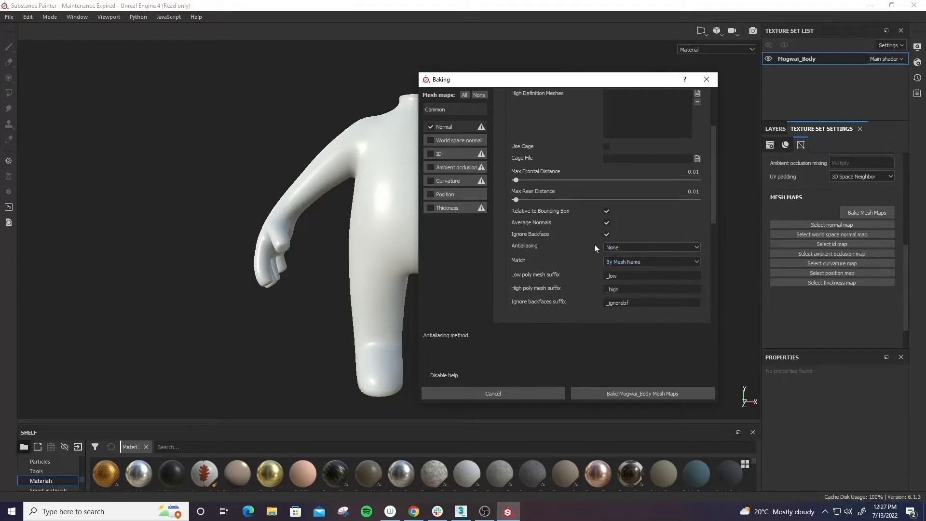
pyautogui.click(696, 246)
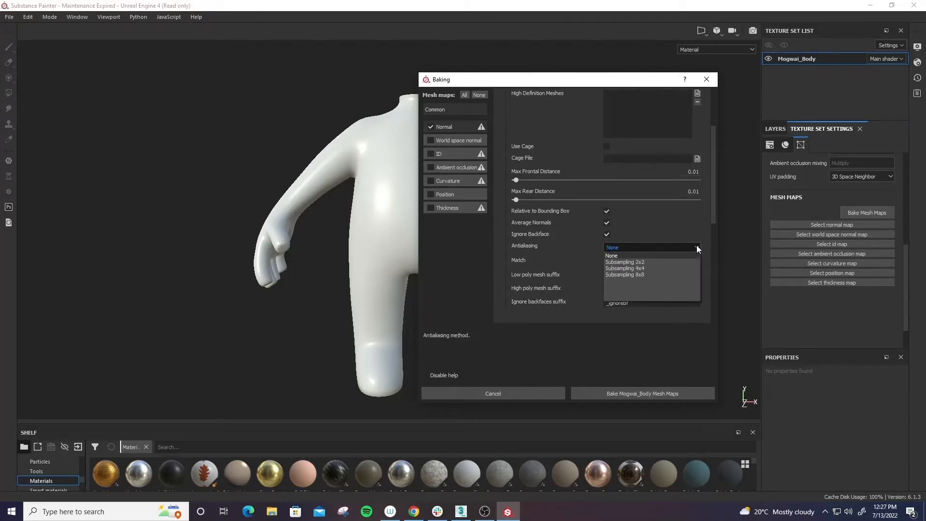
pyautogui.click(669, 275)
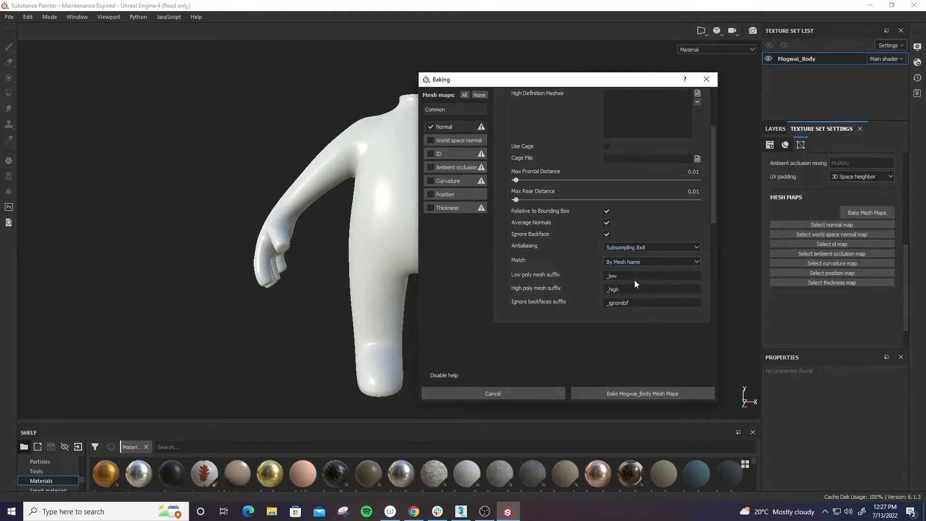
# Review the common parameters, bake the Mogwai_Body normal map, and check the baked map among the project resources.
pyautogui.scroll(-1, 583, 270)
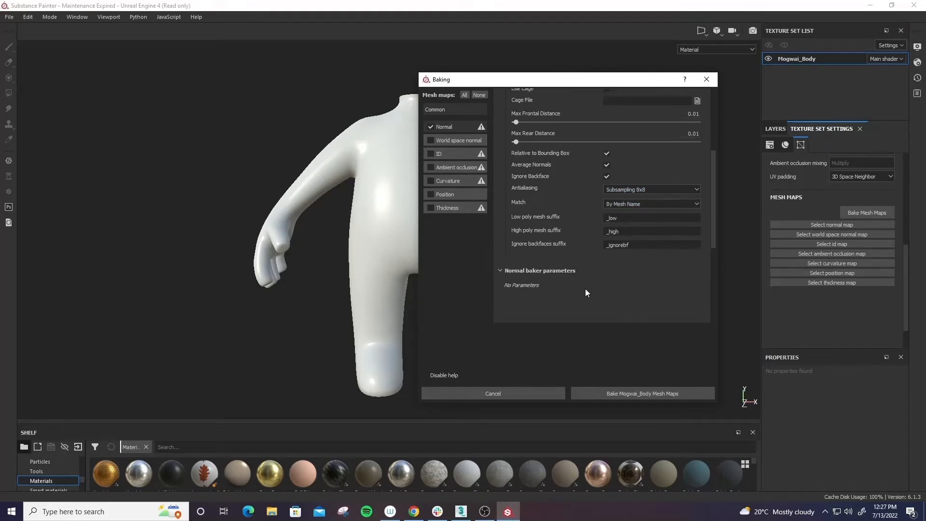
pyautogui.scroll(2, 586, 293)
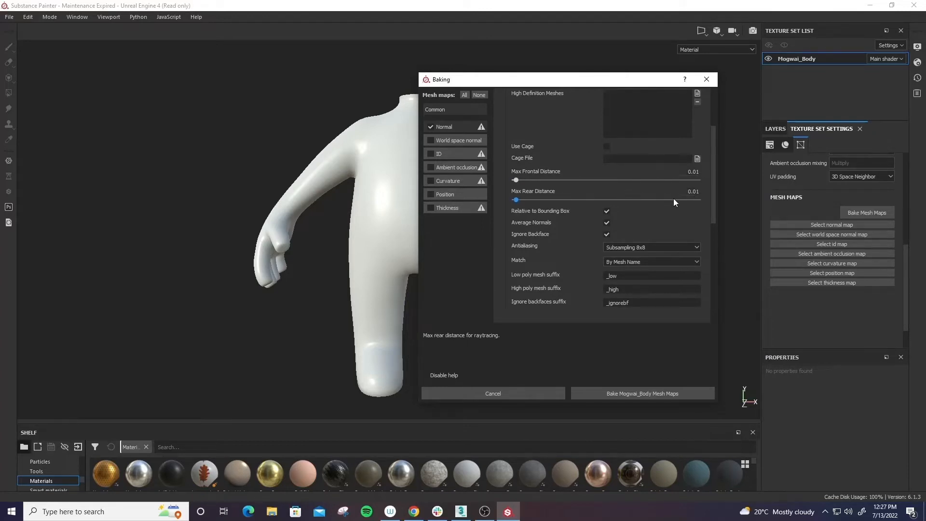
pyautogui.scroll(5, 561, 256)
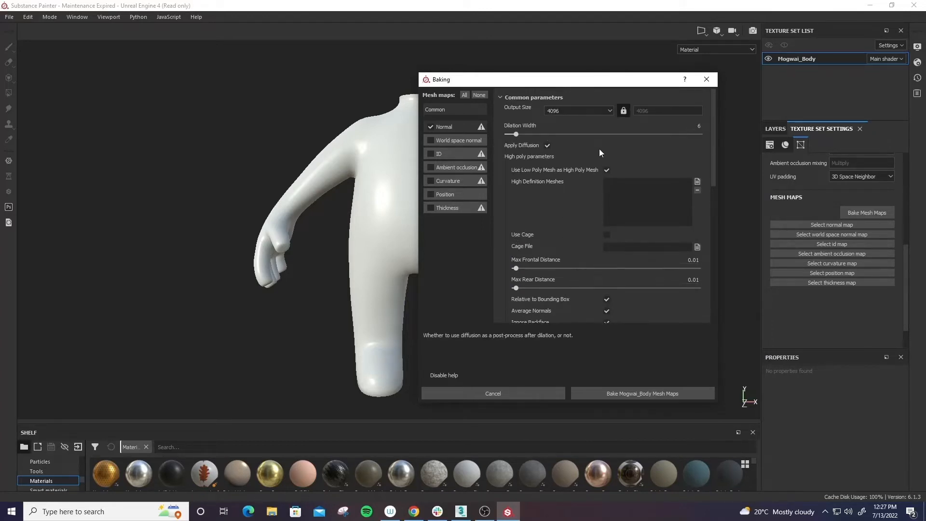
pyautogui.click(643, 393)
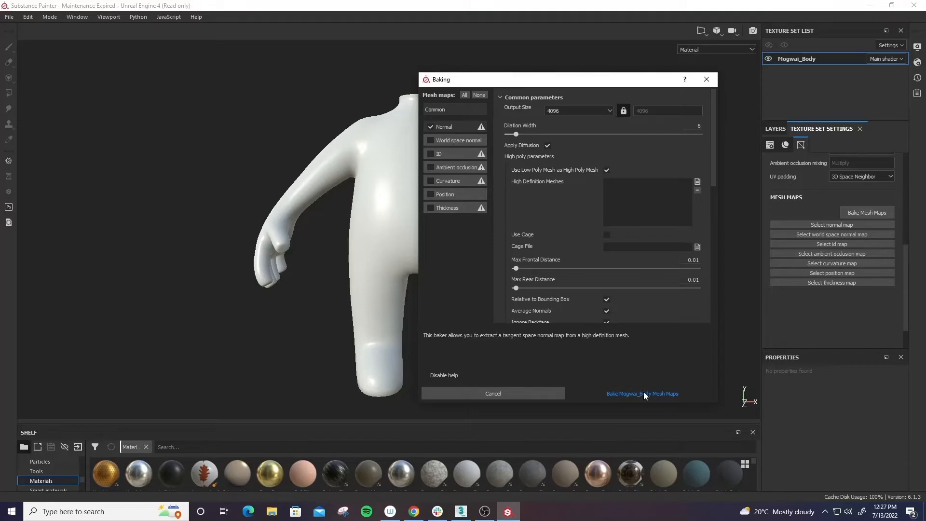
pyautogui.click(643, 392)
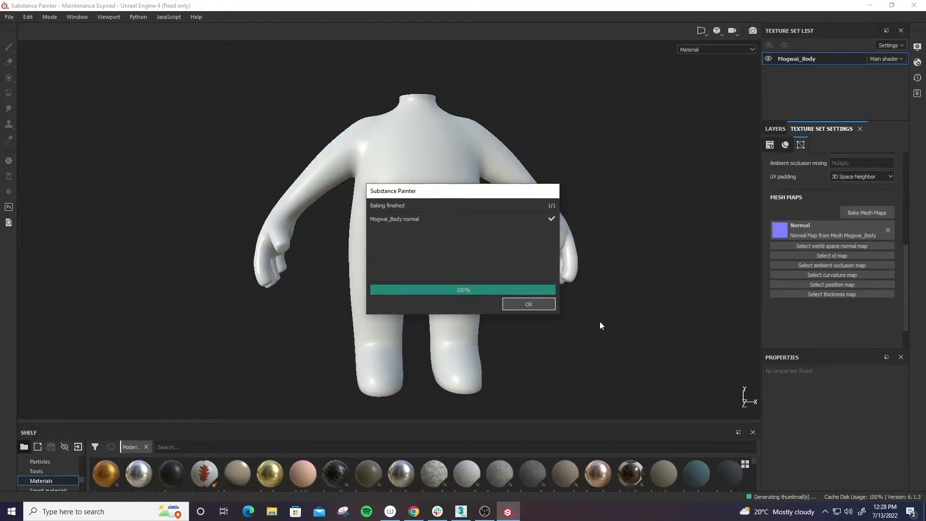
pyautogui.click(530, 305)
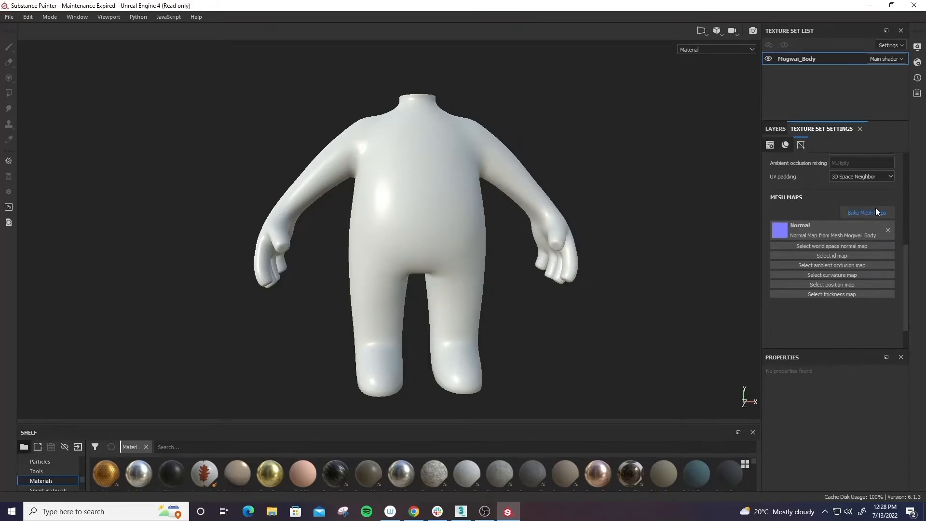
pyautogui.click(784, 230)
pyautogui.moveTo(805, 261)
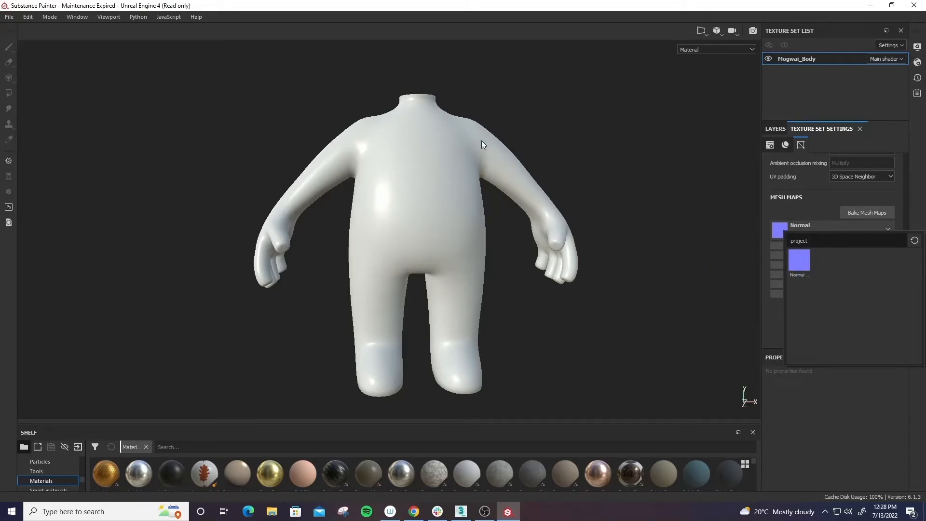
pyautogui.click(796, 204)
# Reopen the mesh map baking setup, exclude Normal, and include only World space normal in the bake.
pyautogui.click(861, 210)
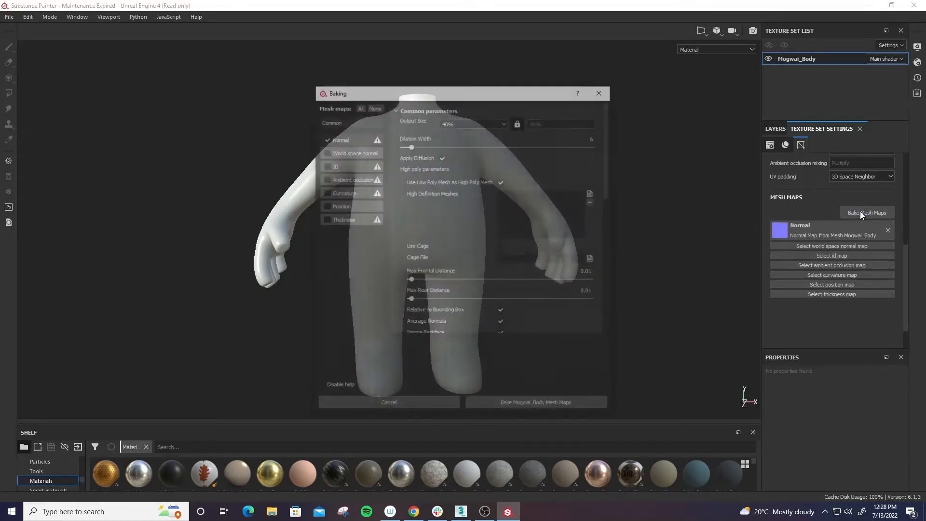
pyautogui.click(326, 138)
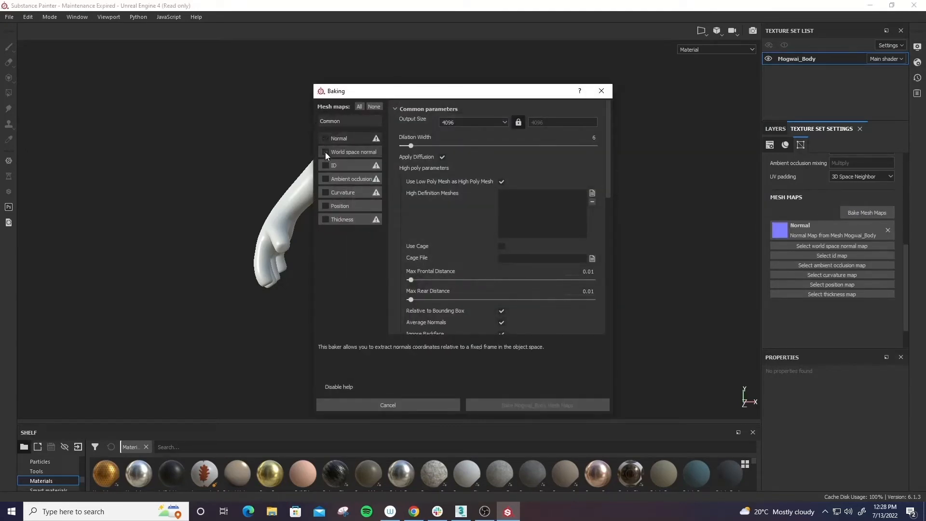
pyautogui.click(325, 152)
pyautogui.click(348, 149)
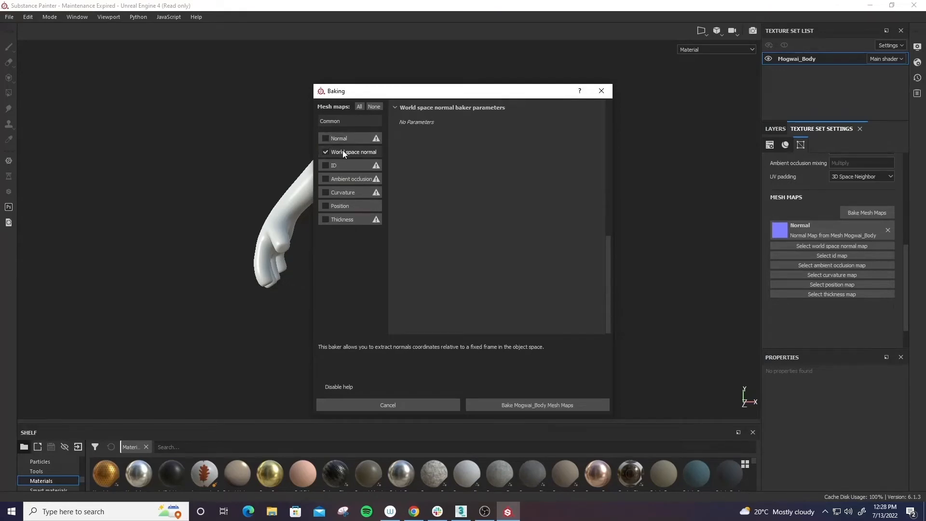
# Review the common parameters and bake the Mogwai_Body world space normal map.
pyautogui.click(340, 121)
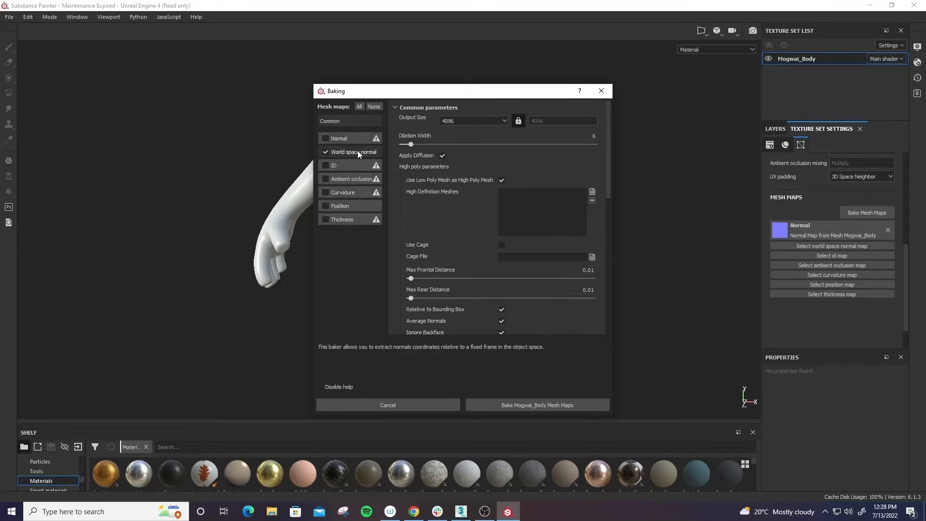
pyautogui.click(324, 151)
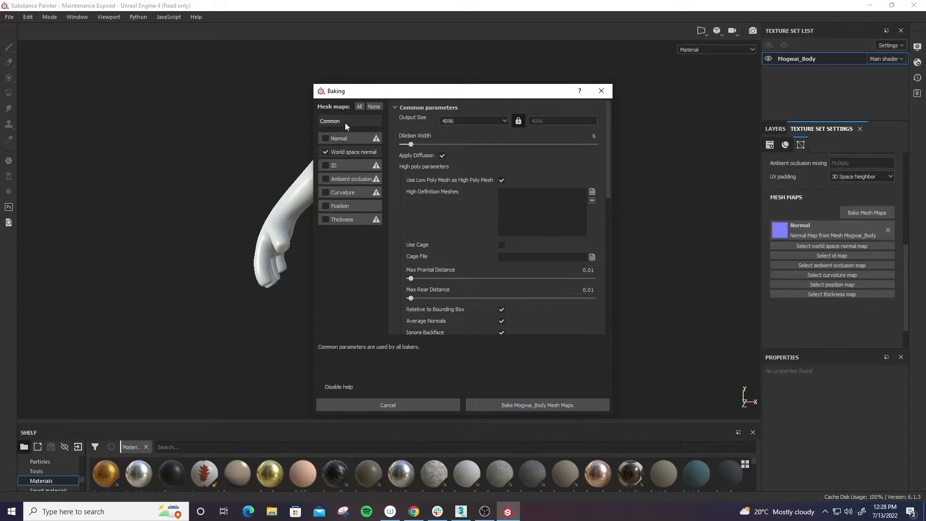
pyautogui.scroll(-5, 491, 237)
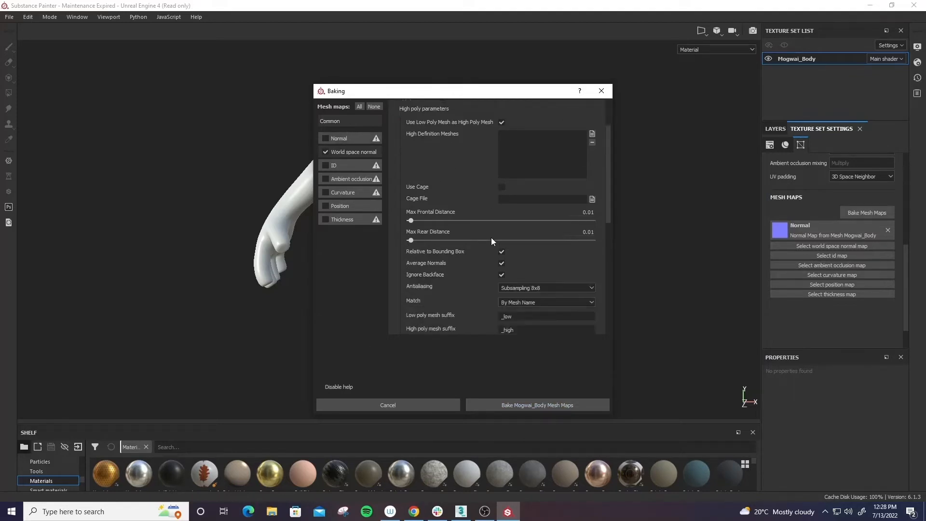
pyautogui.scroll(3, 481, 270)
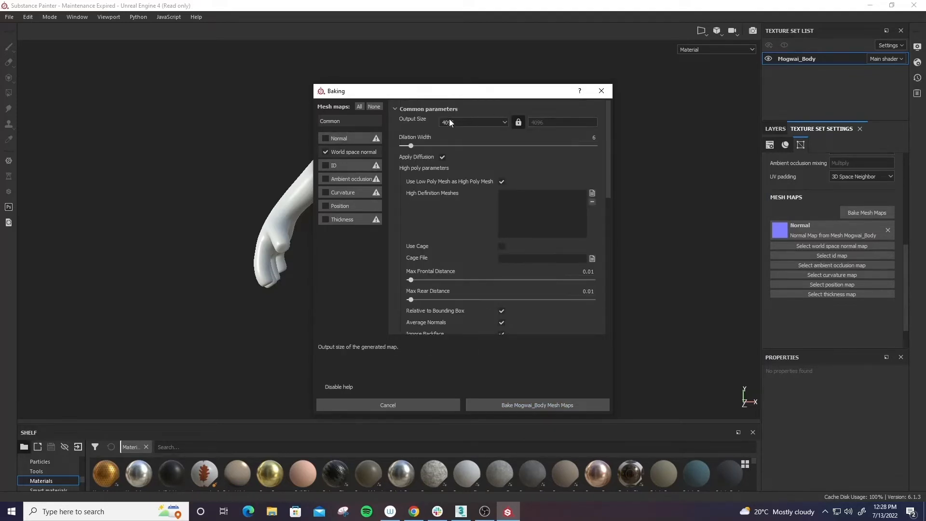
pyautogui.click(354, 118)
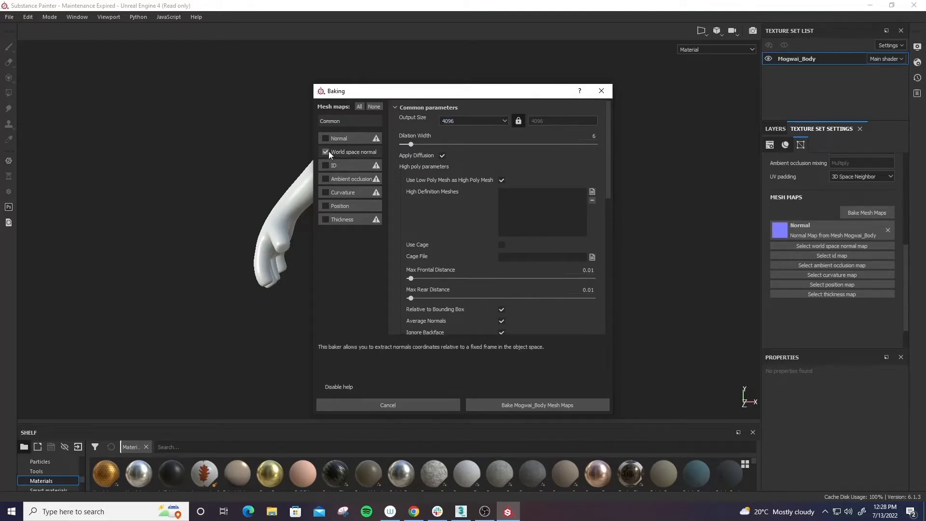
pyautogui.click(352, 151)
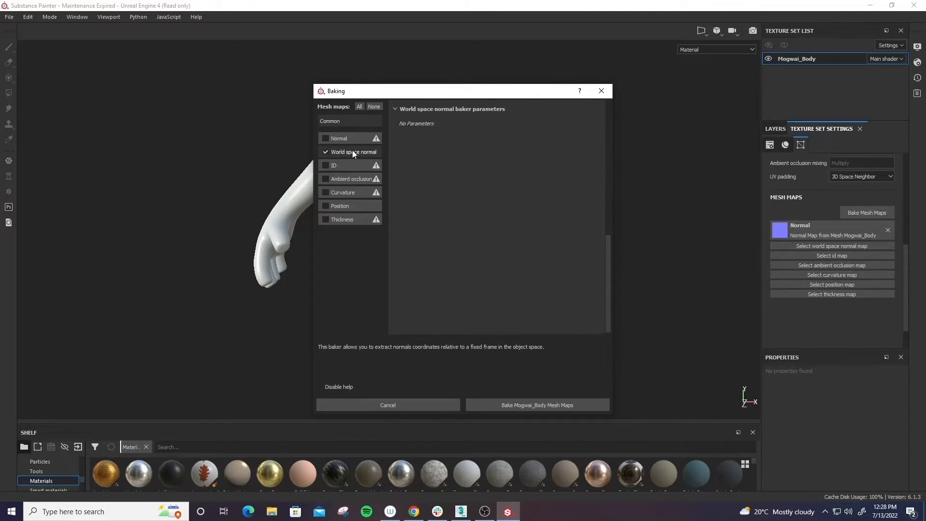
pyautogui.click(352, 121)
pyautogui.click(510, 408)
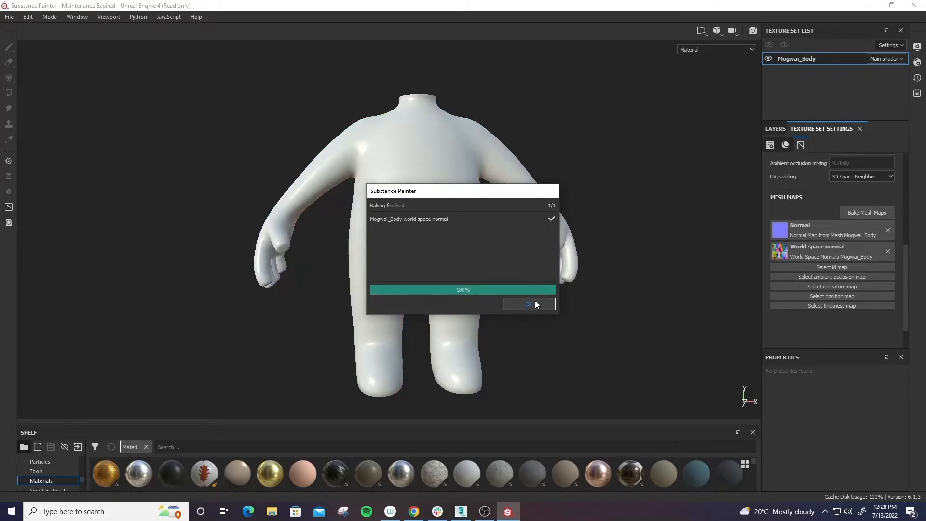
pyautogui.click(529, 304)
# Inspect the baked World space normal map on the body, and return the viewport display to Material.
pyautogui.click(699, 50)
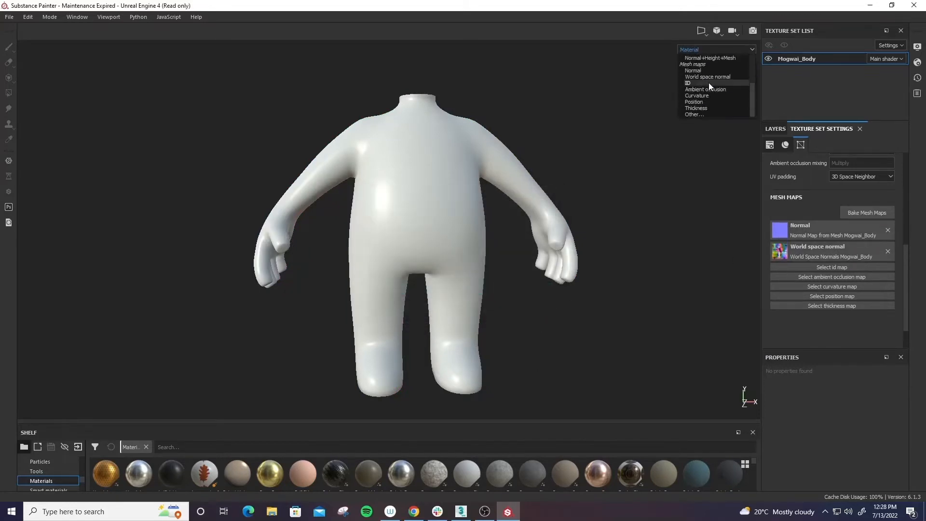
pyautogui.click(715, 76)
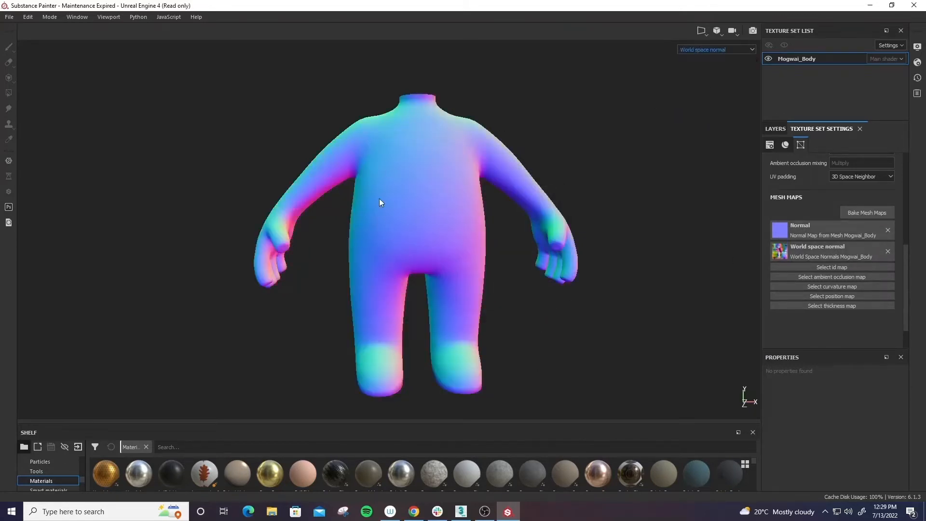
pyautogui.click(706, 52)
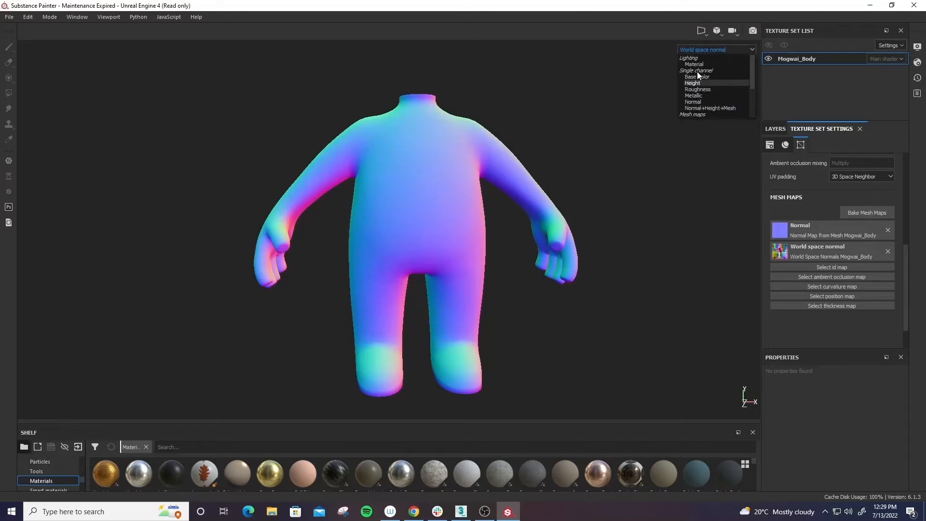
pyautogui.click(709, 64)
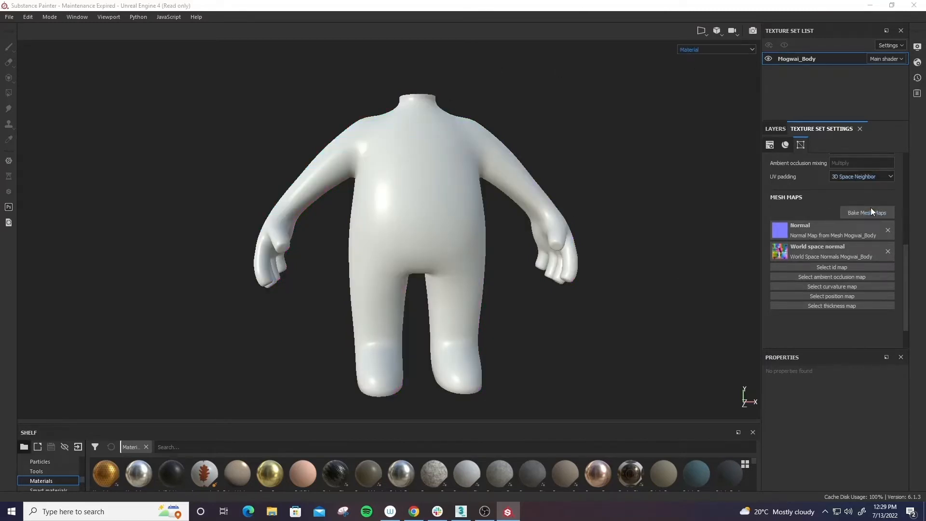
# Set up another mesh map bake with World space normal excluded and only Curvature and Position included.
pyautogui.click(868, 212)
pyautogui.click(325, 152)
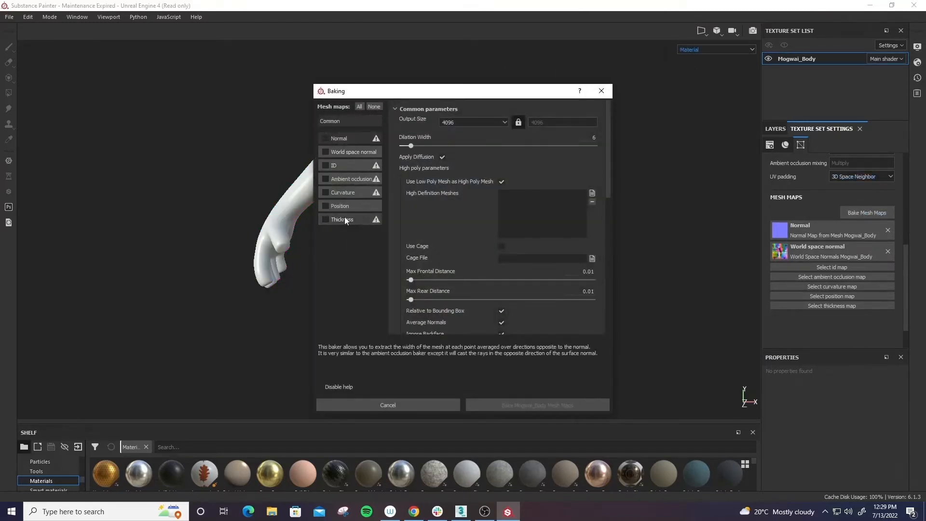
pyautogui.click(326, 193)
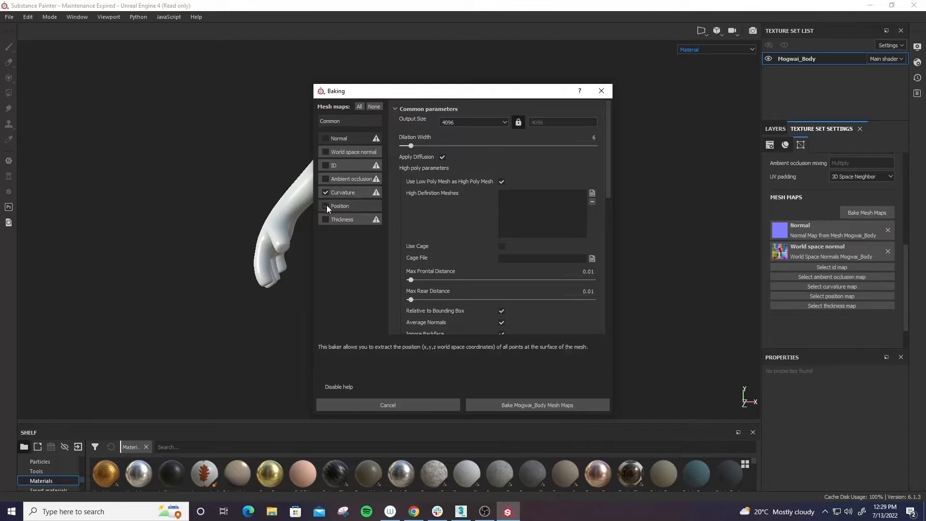
pyautogui.click(326, 206)
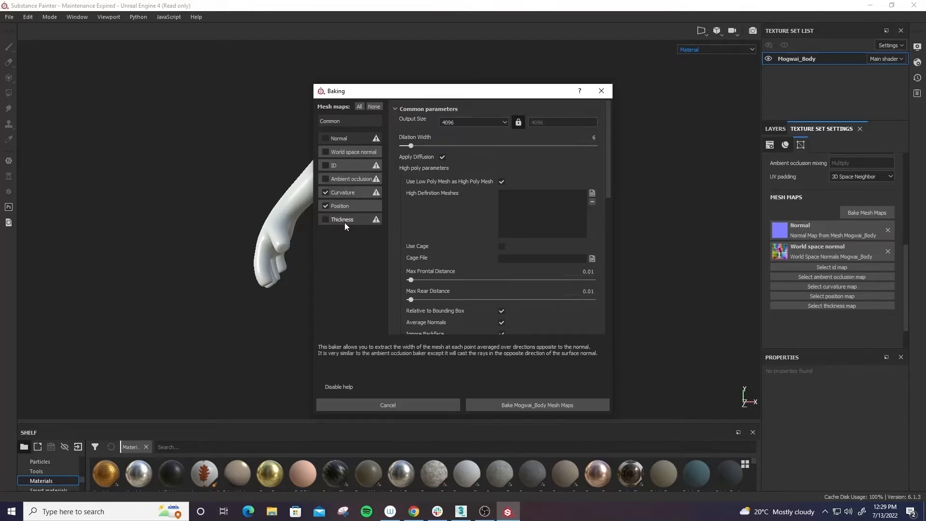
# Set the curvature baker's self intersection to Only Same Mesh Name and its method to Generate from Normal Map (Deprecated).
pyautogui.click(345, 193)
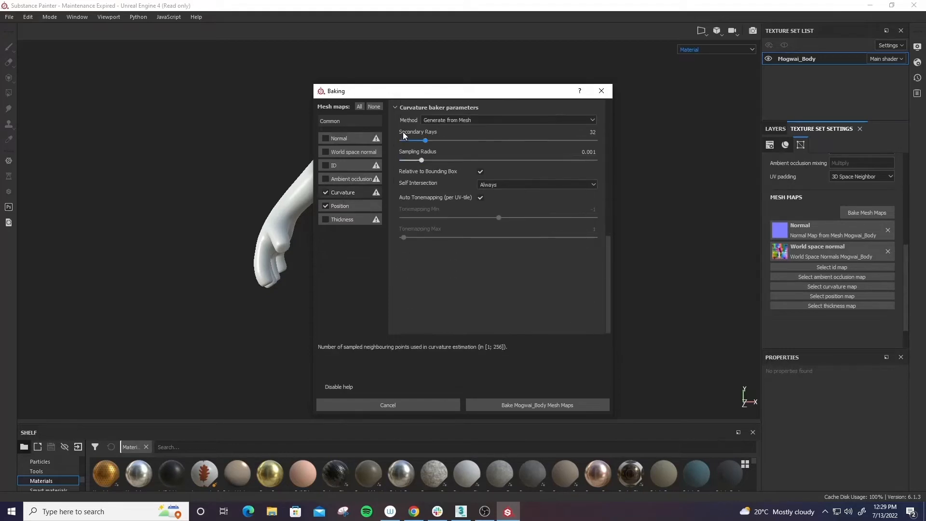
pyautogui.click(345, 206)
pyautogui.click(346, 193)
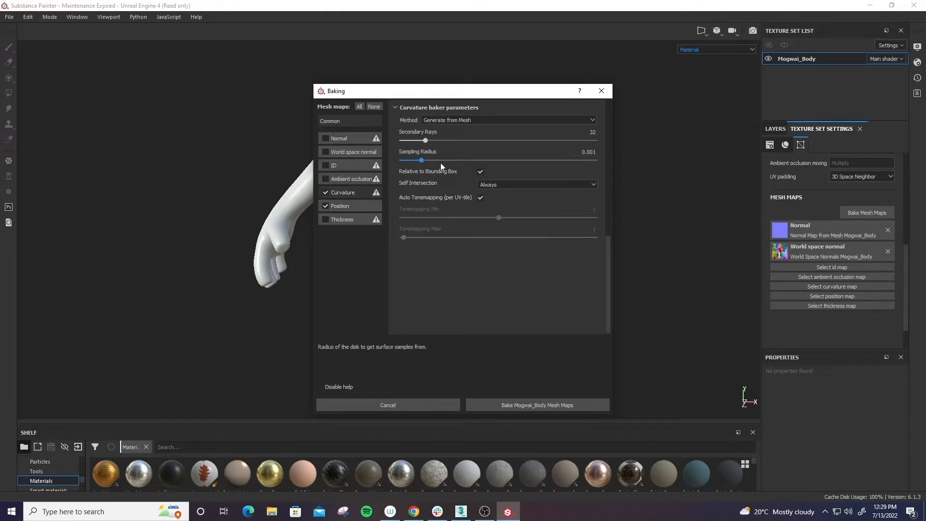
pyautogui.click(562, 185)
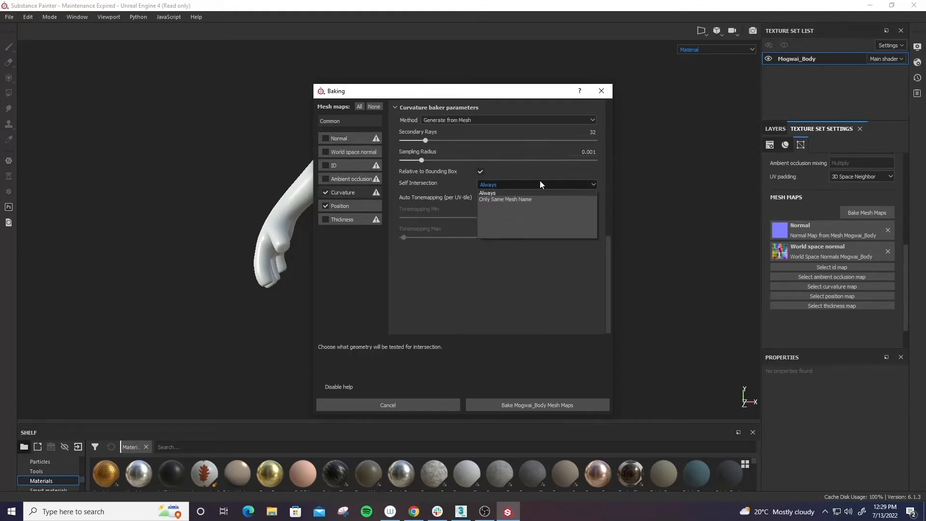
pyautogui.click(512, 199)
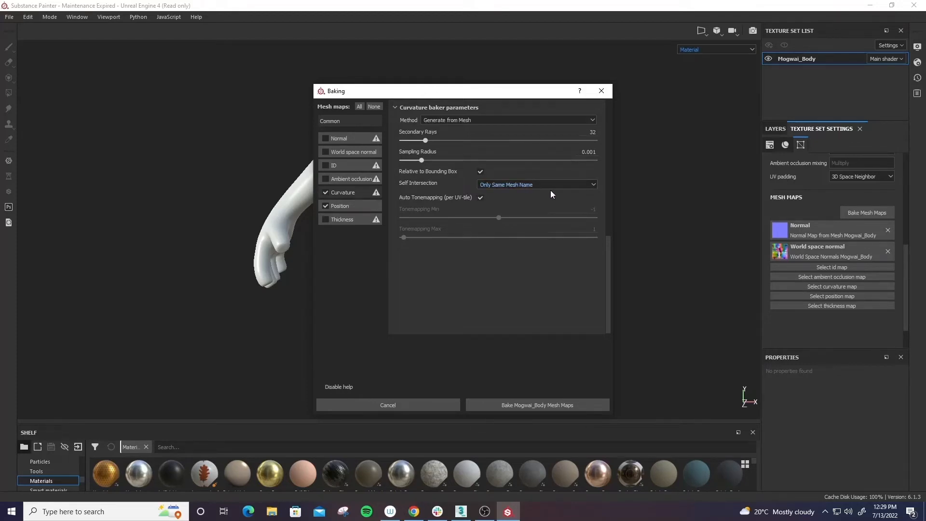
pyautogui.click(462, 120)
pyautogui.click(468, 135)
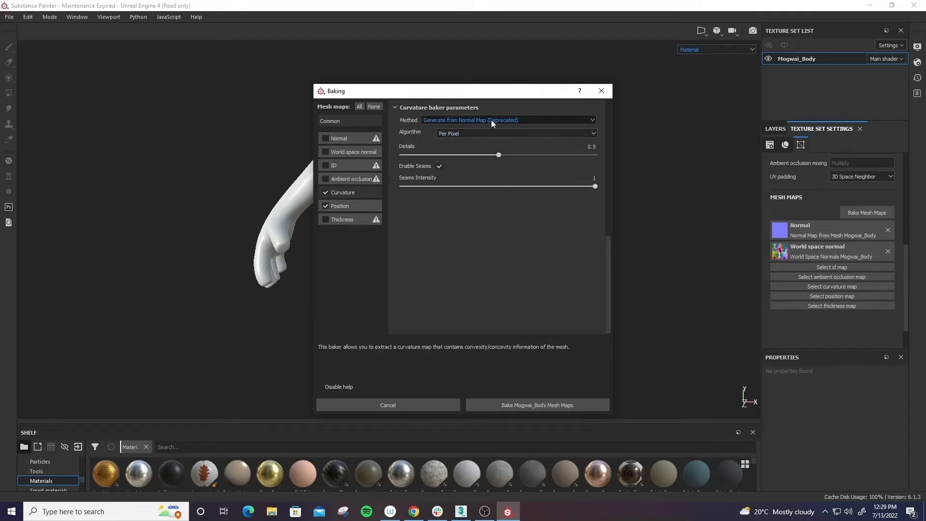
# Review the position, curvature and common parameters, and bake the Mogwai_Body curvature and position maps.
pyautogui.click(354, 204)
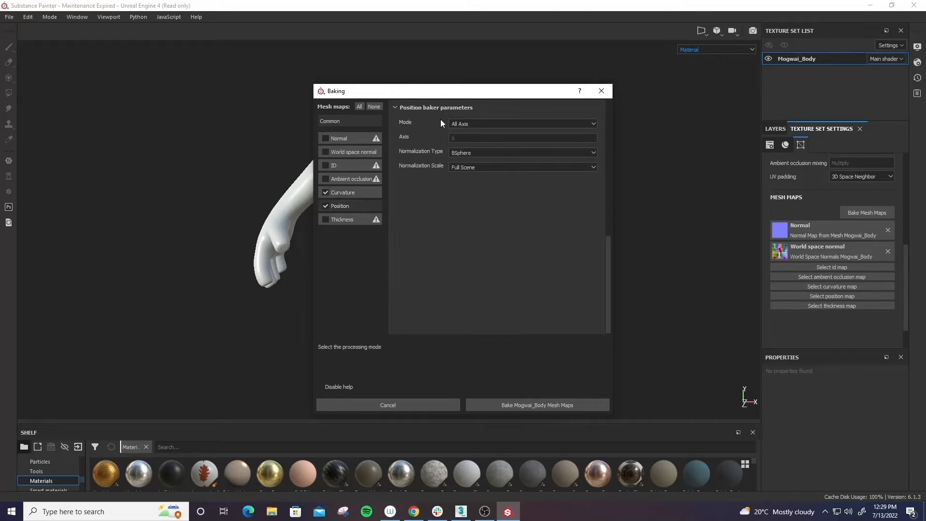
pyautogui.click(340, 192)
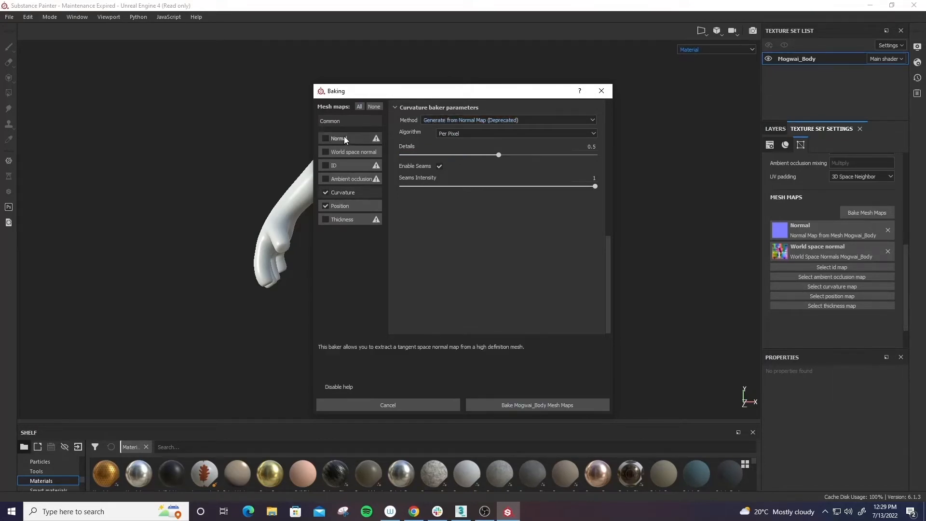
pyautogui.click(352, 120)
pyautogui.click(512, 406)
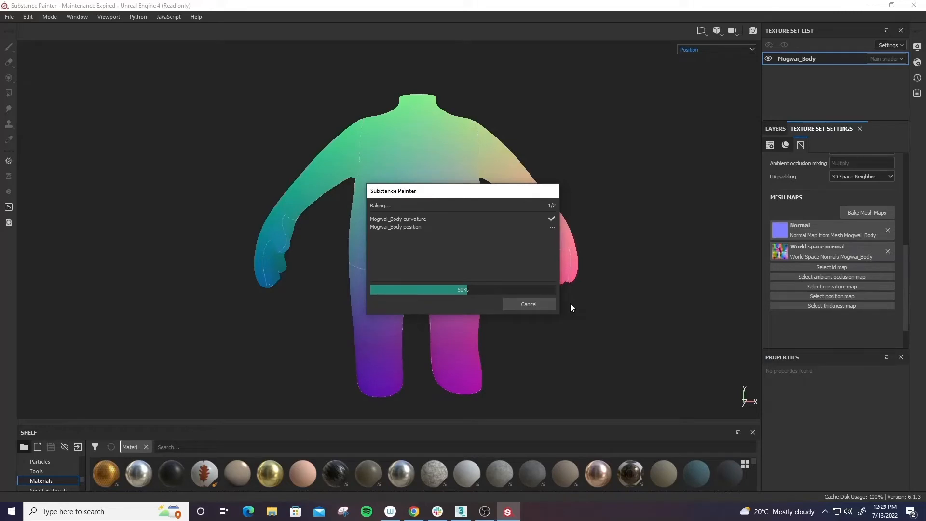
pyautogui.click(527, 305)
# Set up another mesh map bake, excluding Curvature and Position and including Ambient occlusion.
pyautogui.click(868, 213)
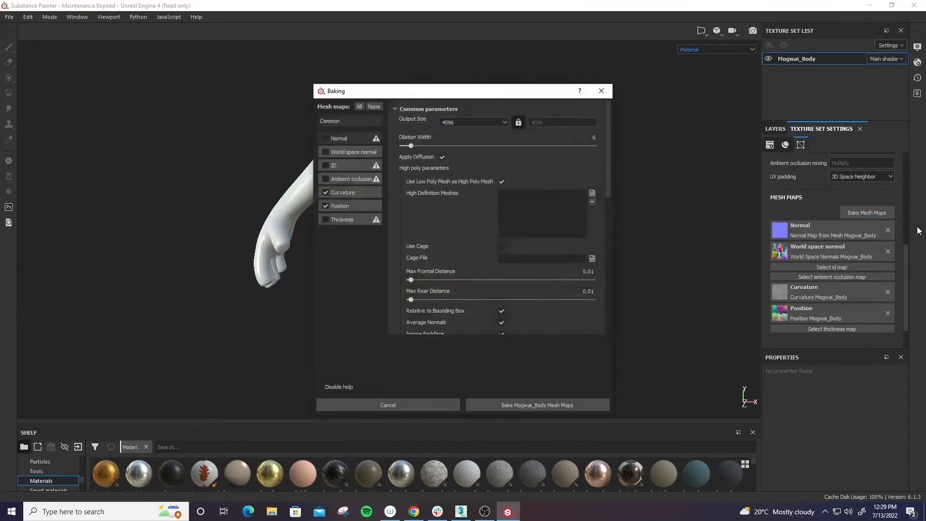
pyautogui.click(325, 193)
pyautogui.click(326, 206)
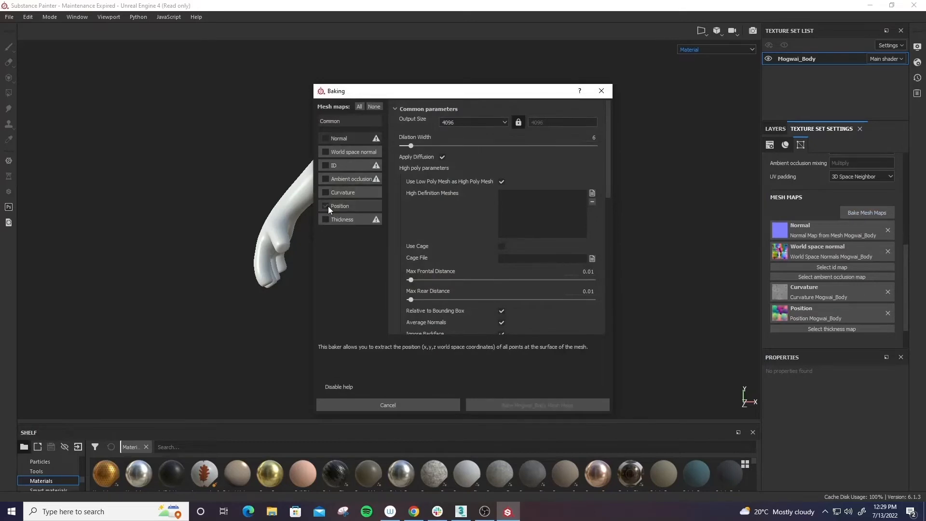
pyautogui.click(325, 179)
# Set the ambient occlusion baker to ignore backfaces By Mesh Name and its self occlusion to Only Same Mesh Name.
pyautogui.click(343, 179)
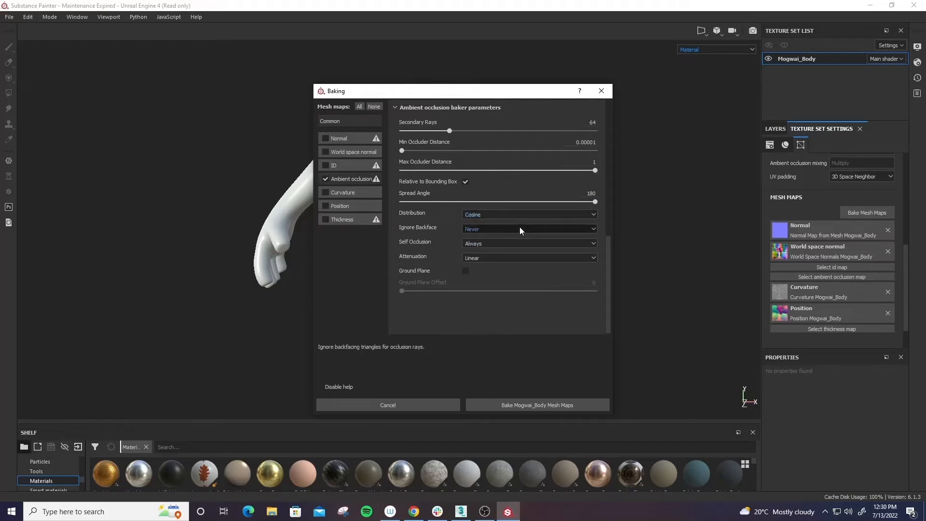
pyautogui.click(535, 231)
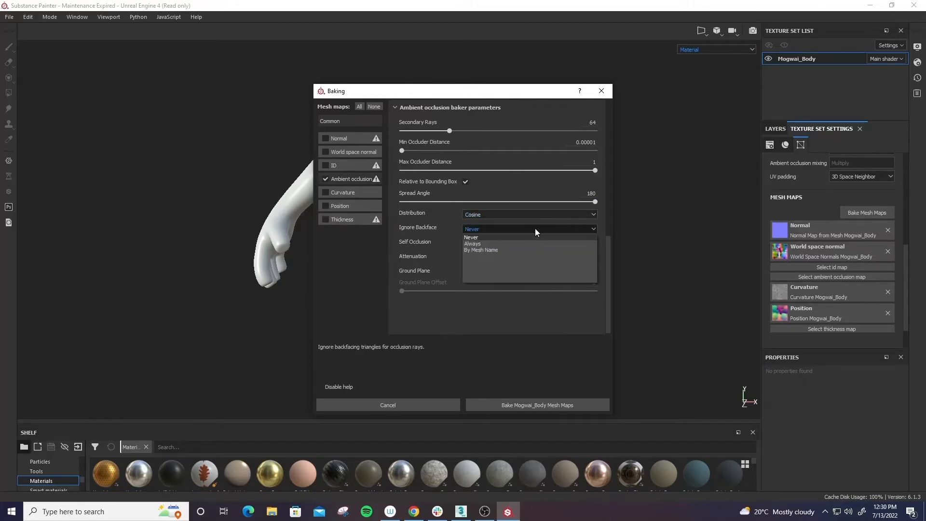
pyautogui.click(517, 250)
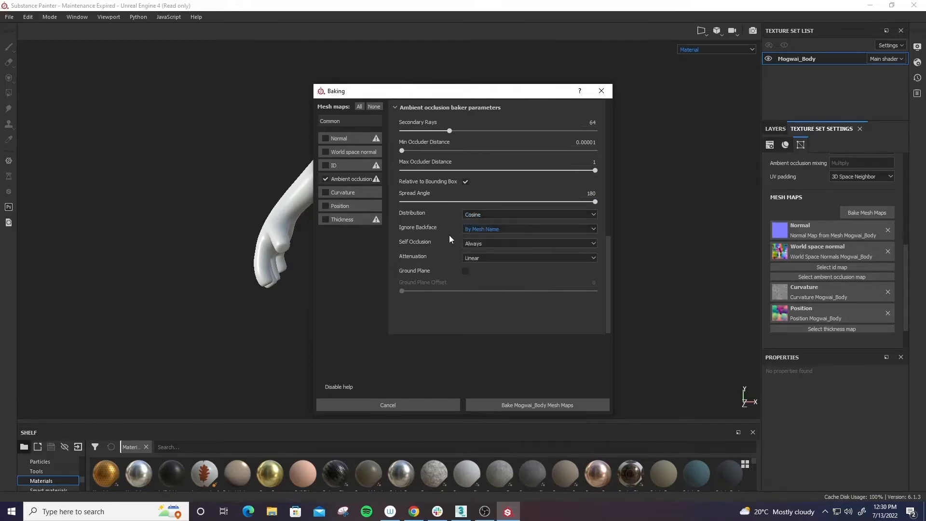
pyautogui.click(499, 244)
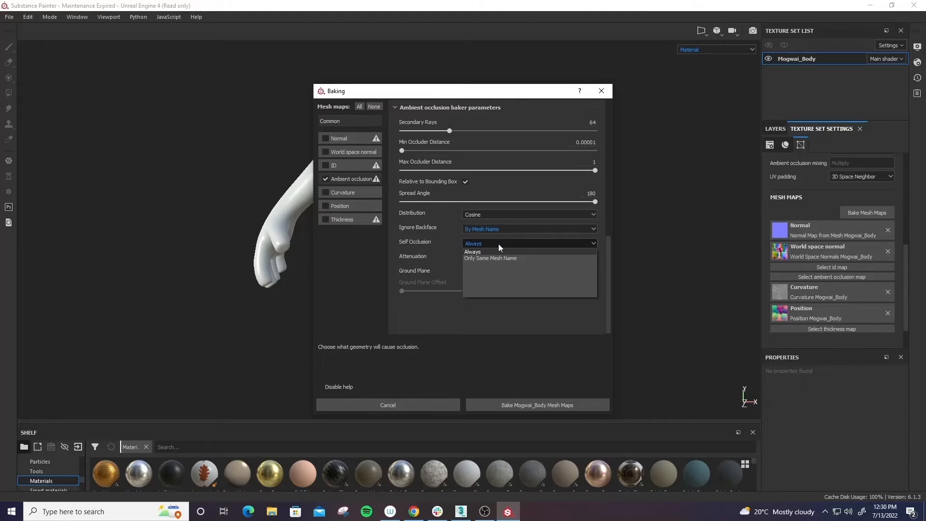
pyautogui.click(503, 259)
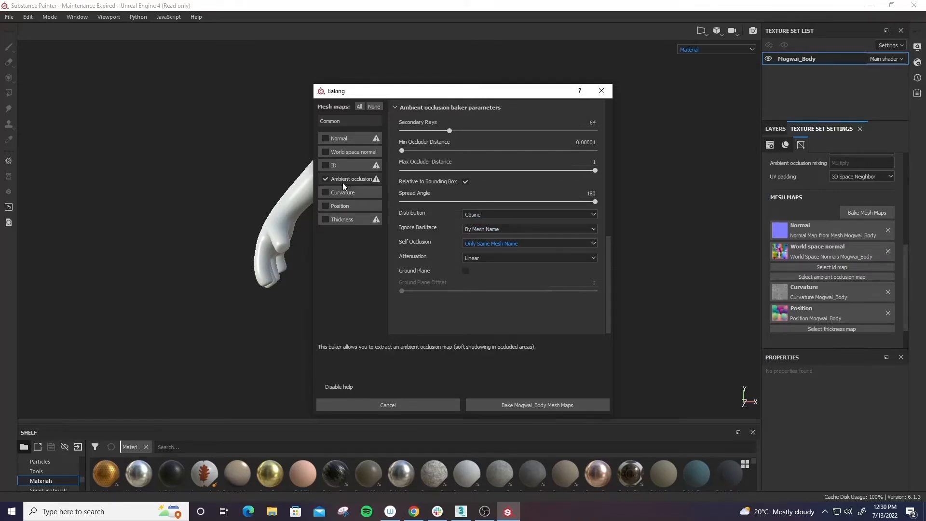
# Include Thickness in the mesh map bake and set its self occlusion to Only Same Mesh Name.
pyautogui.click(344, 220)
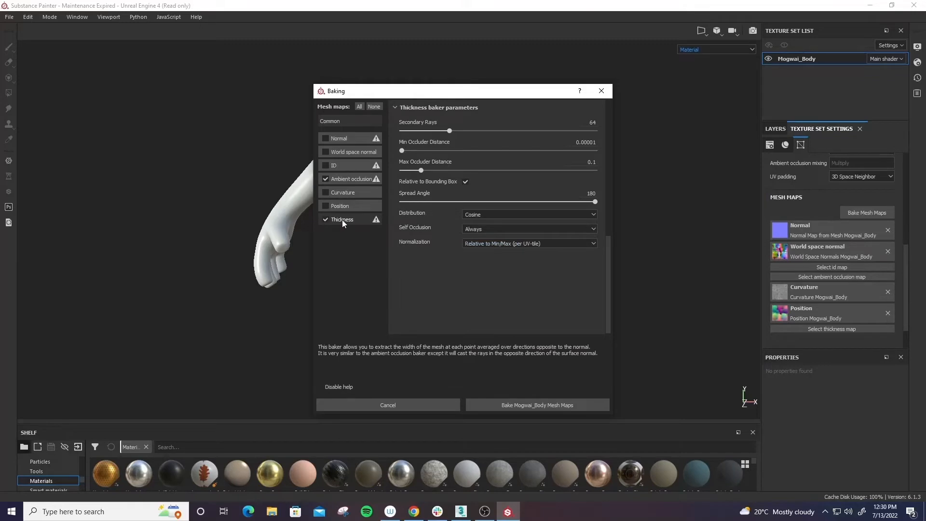
pyautogui.click(511, 228)
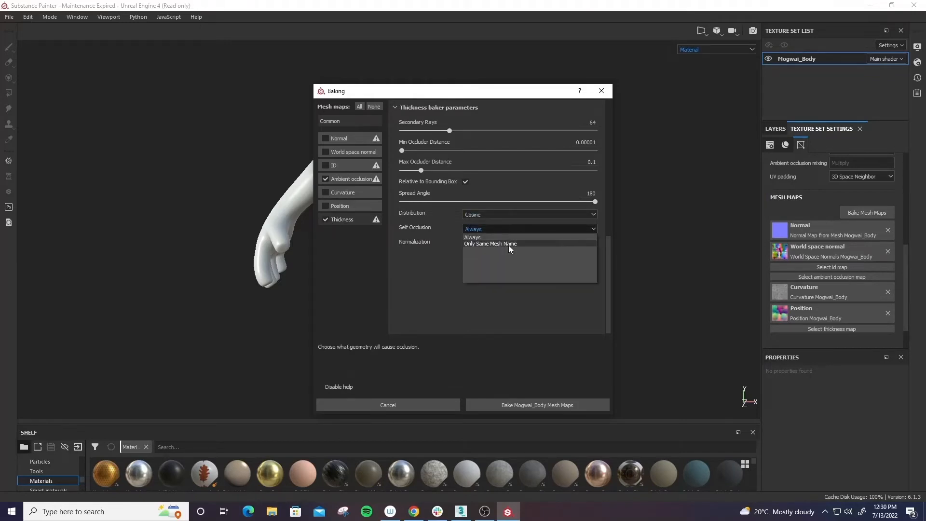
pyautogui.click(509, 244)
pyautogui.click(500, 242)
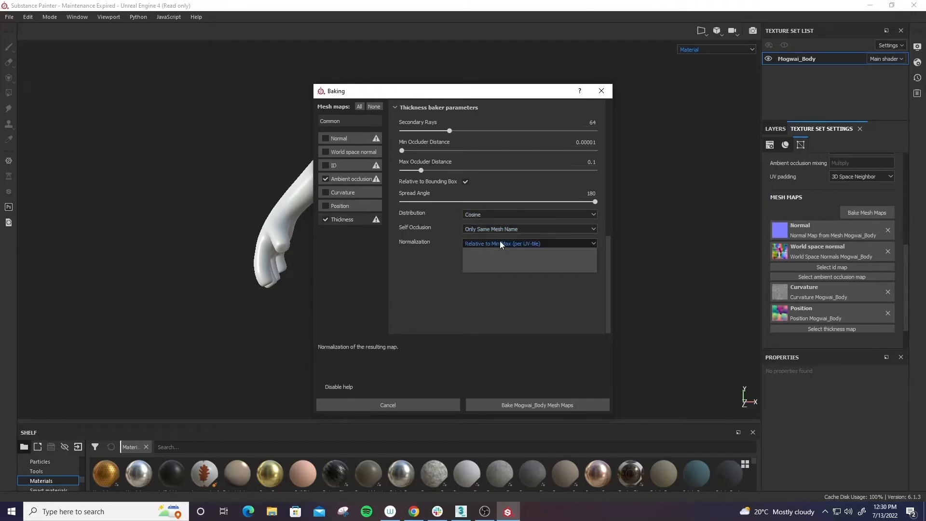
pyautogui.click(554, 242)
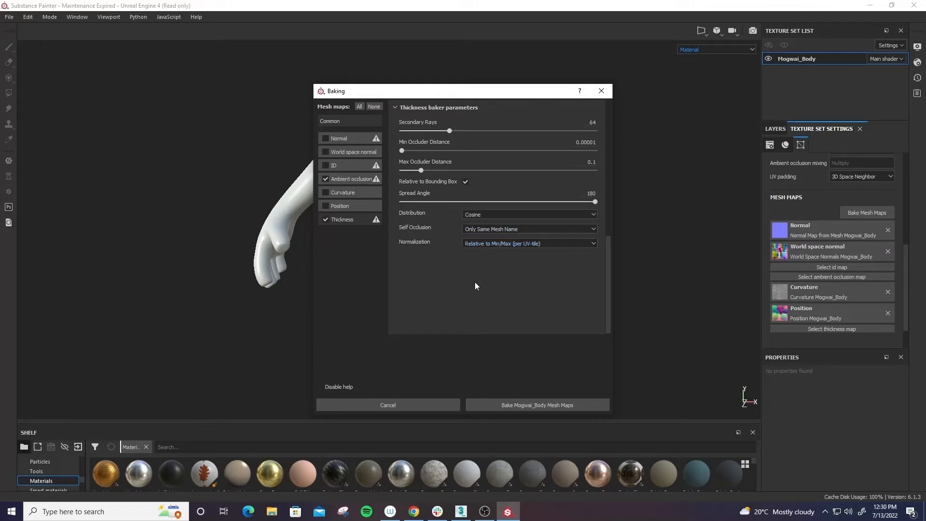
# Review the ambient occlusion and common baker parameters, and bake the Mogwai_Body ambient occlusion and thickness maps.
pyautogui.click(342, 179)
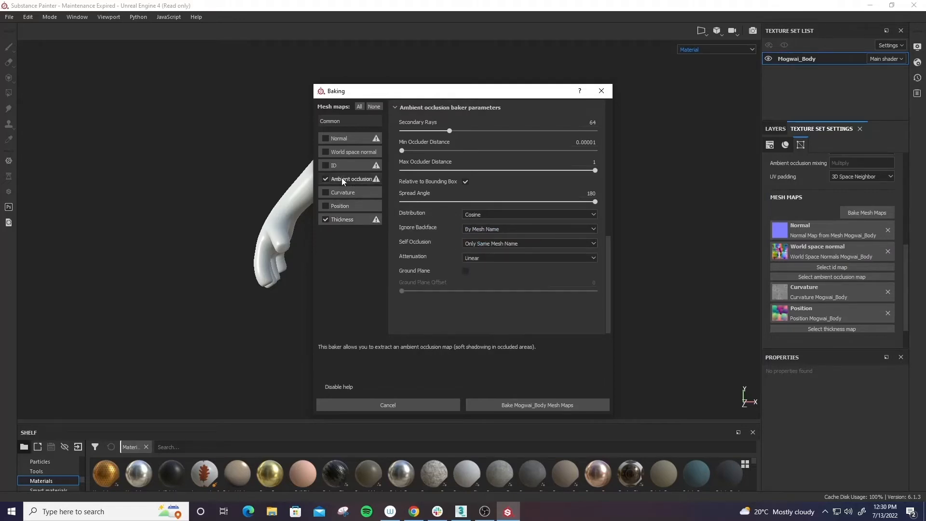
pyautogui.click(502, 214)
pyautogui.click(502, 215)
pyautogui.click(491, 258)
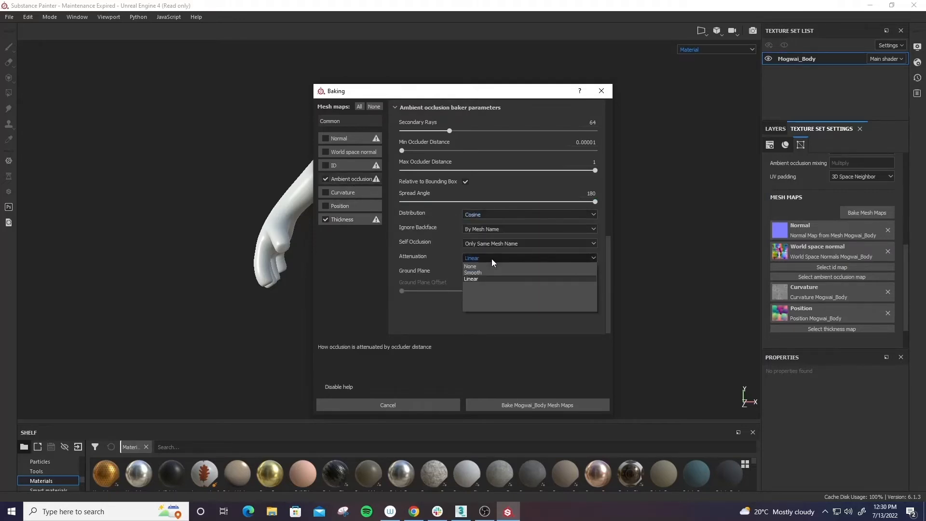
pyautogui.click(491, 259)
pyautogui.click(515, 241)
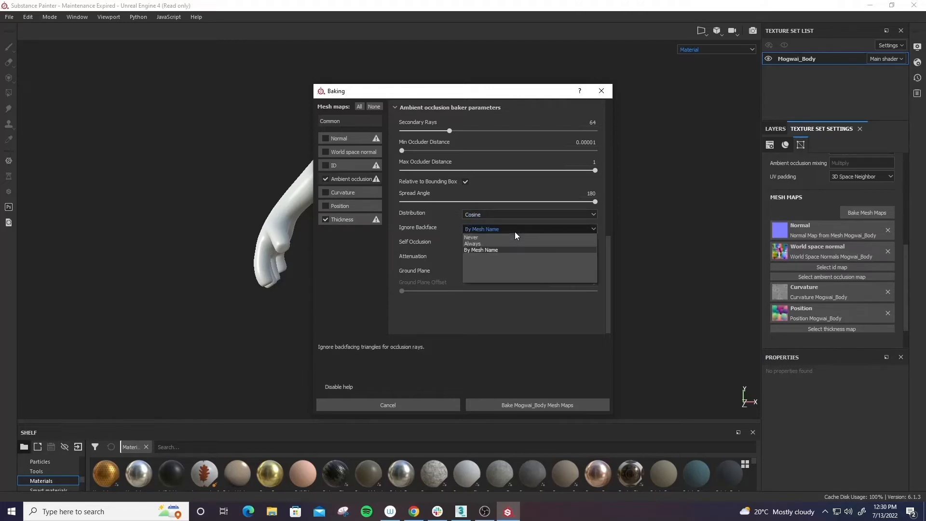
pyautogui.click(514, 234)
pyautogui.click(478, 243)
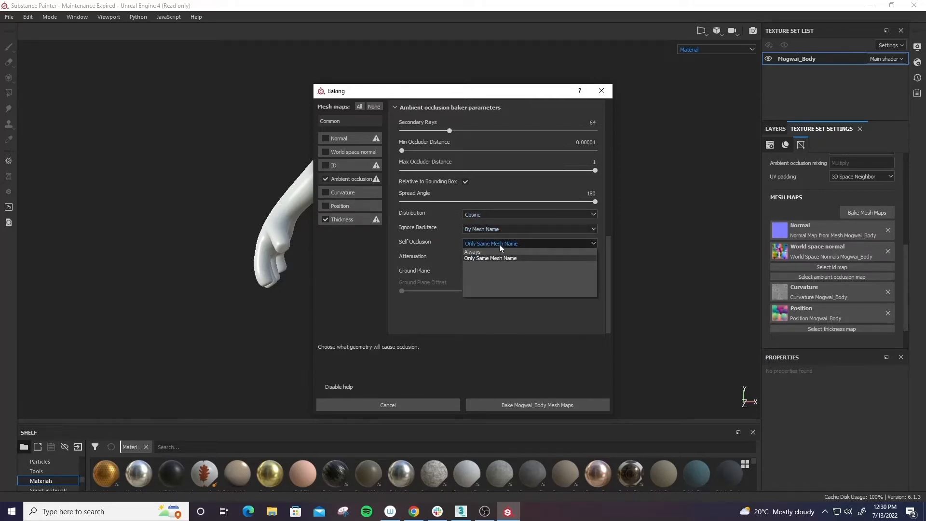
pyautogui.click(500, 244)
pyautogui.click(346, 118)
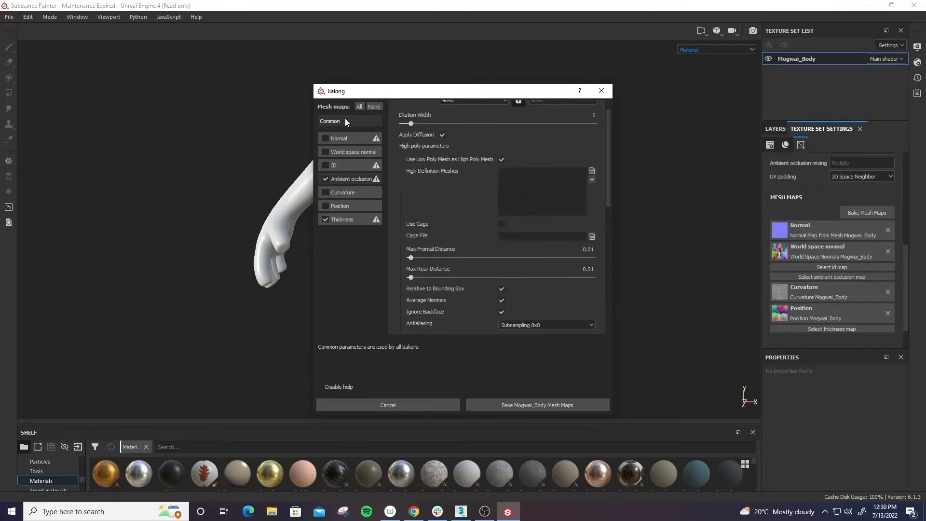
pyautogui.click(555, 406)
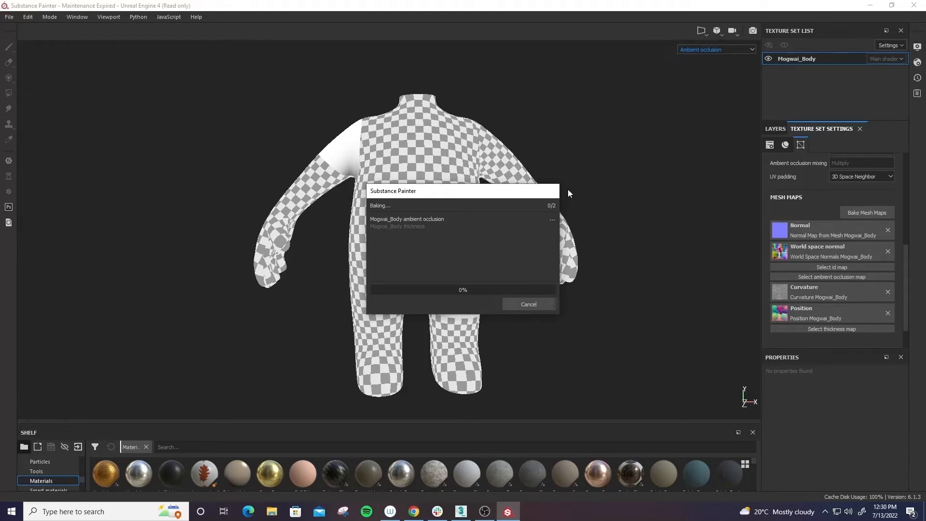
pyautogui.click(485, 512)
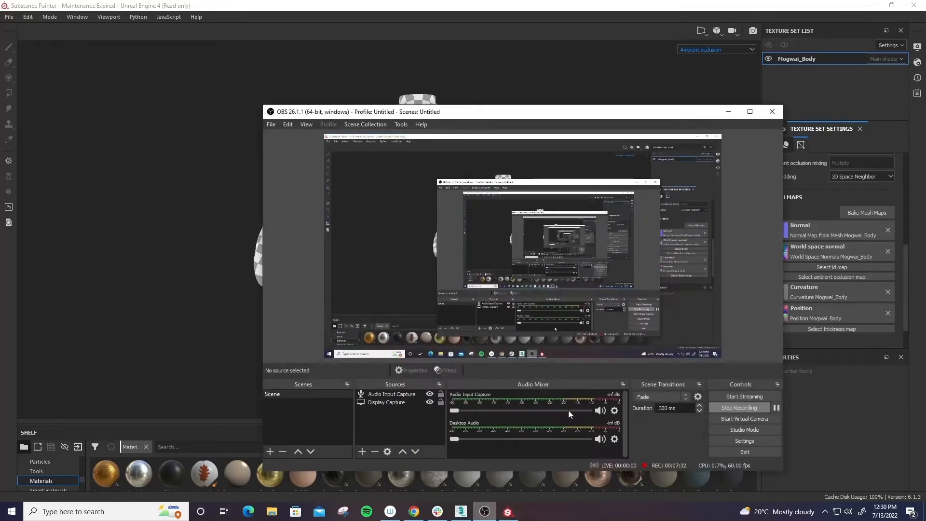
pyautogui.click(740, 407)
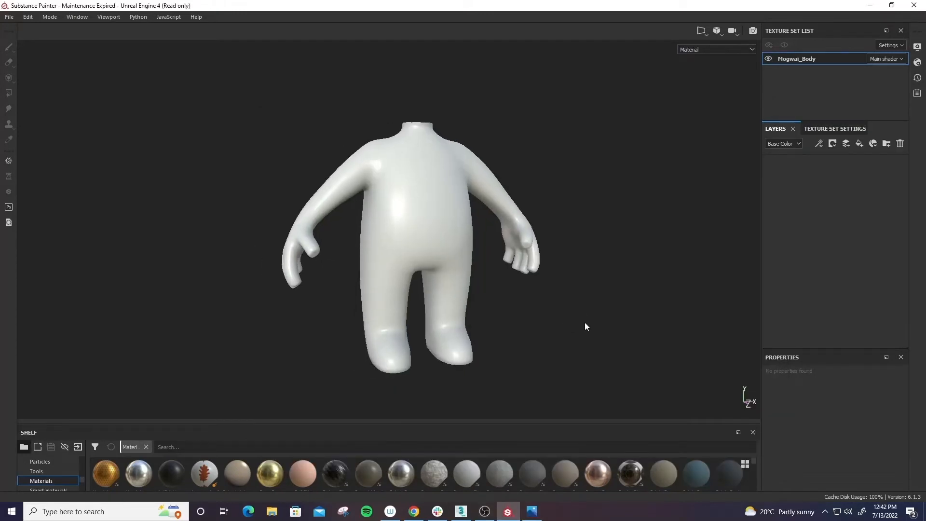
# Examine the baked mesh maps, channels and general properties in the texture set settings of Mogwai_Body.
pyautogui.keyDown('alt'); pyautogui.moveTo(584, 327); pyautogui.dragTo(525, 284); pyautogui.keyUp('alt')
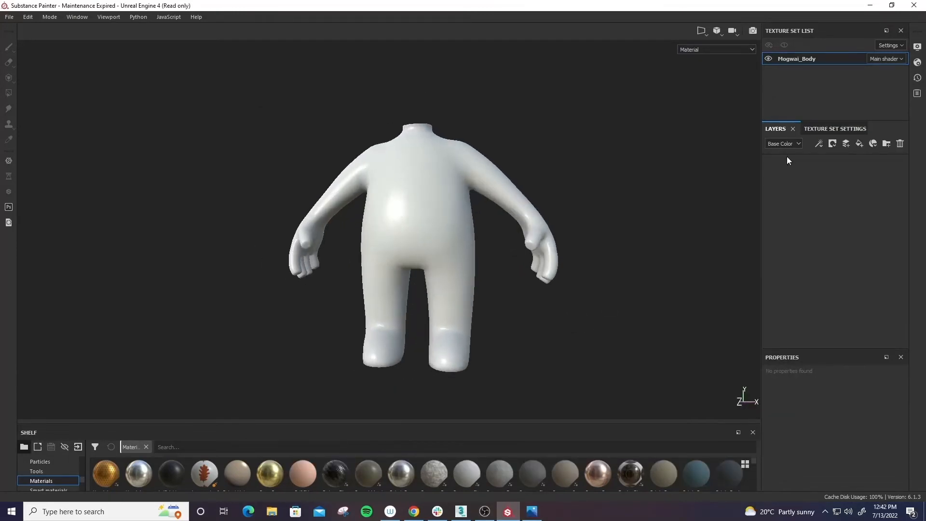
pyautogui.click(828, 127)
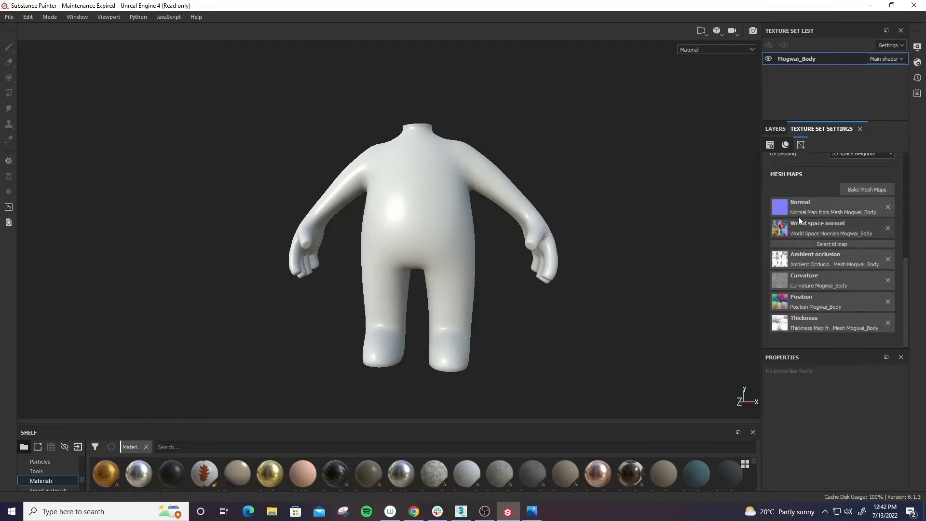
pyautogui.scroll(4, 803, 302)
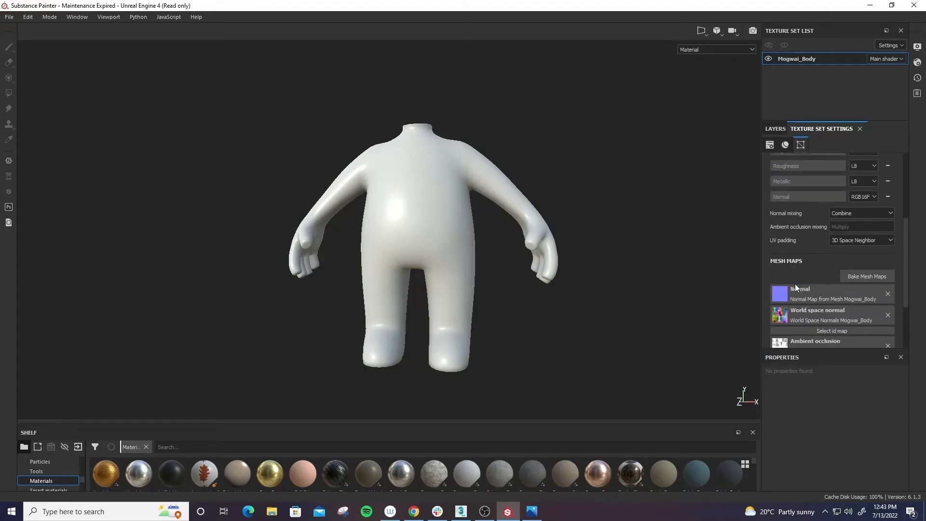
pyautogui.scroll(5, 792, 314)
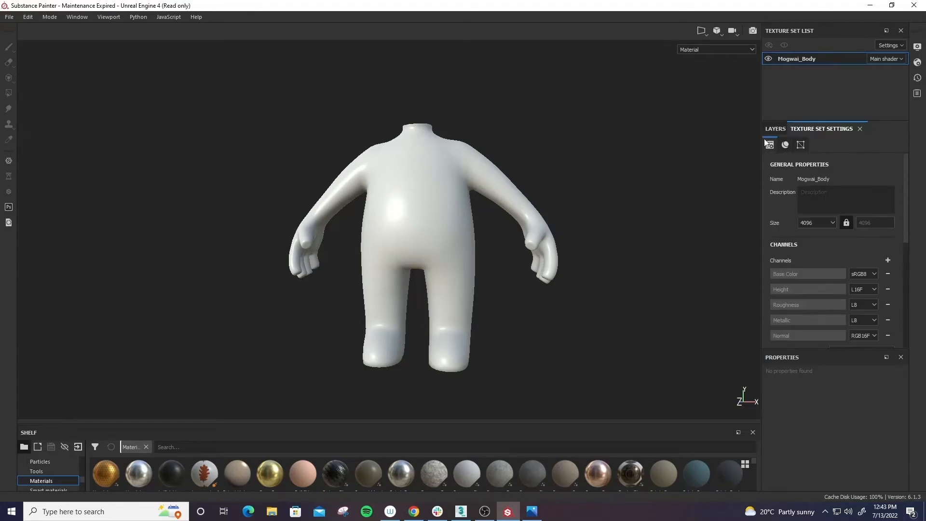
pyautogui.click(775, 128)
# Add a fill layer to the empty Mogwai_Body layer stack and a folder above it.
pyautogui.keyDown('alt'); pyautogui.moveTo(616, 246); pyautogui.dragTo(643, 270); pyautogui.keyUp('alt')
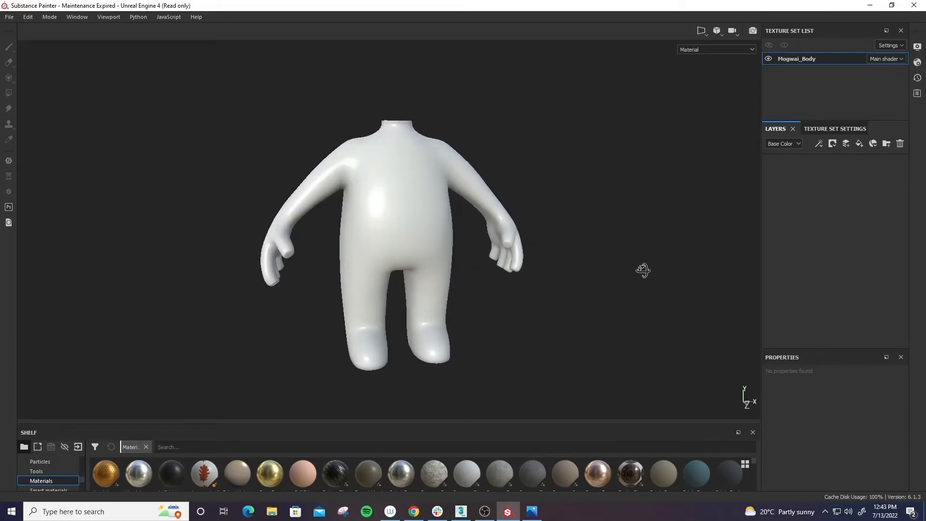
pyautogui.rightClick(813, 192)
pyautogui.click(790, 180)
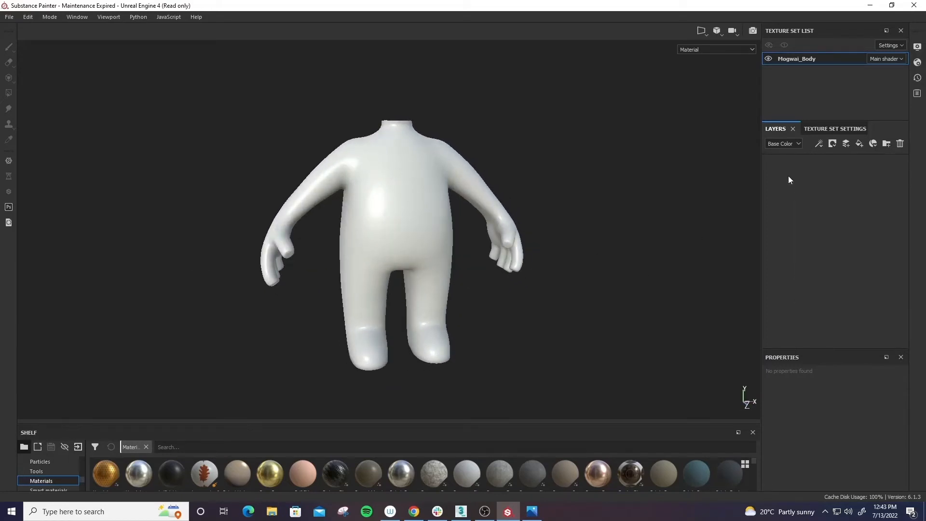
pyautogui.click(860, 143)
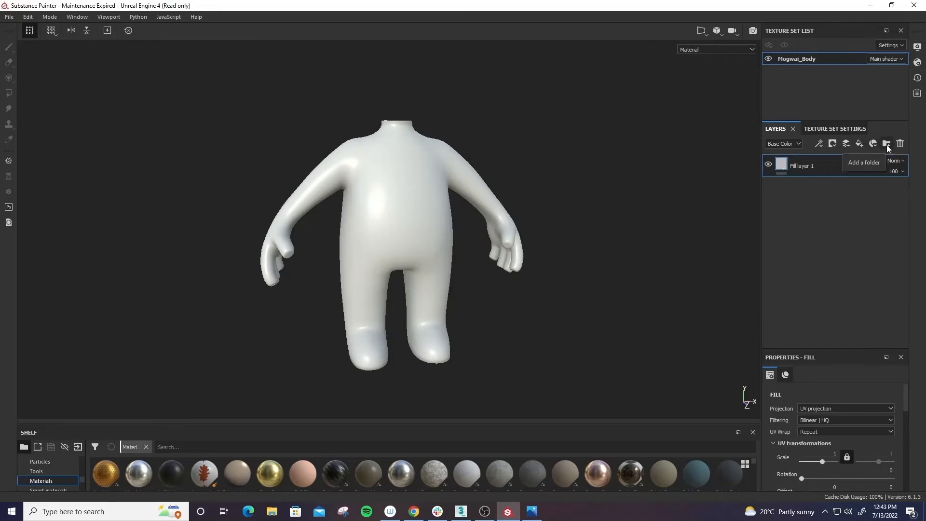
pyautogui.click(887, 145)
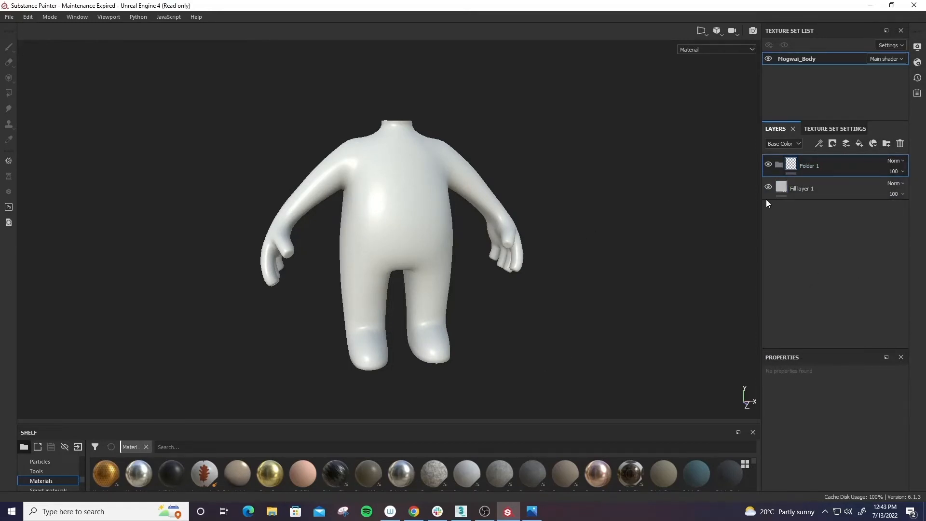
# Rename the new folder above the fill layer as Body.
pyautogui.click(809, 188)
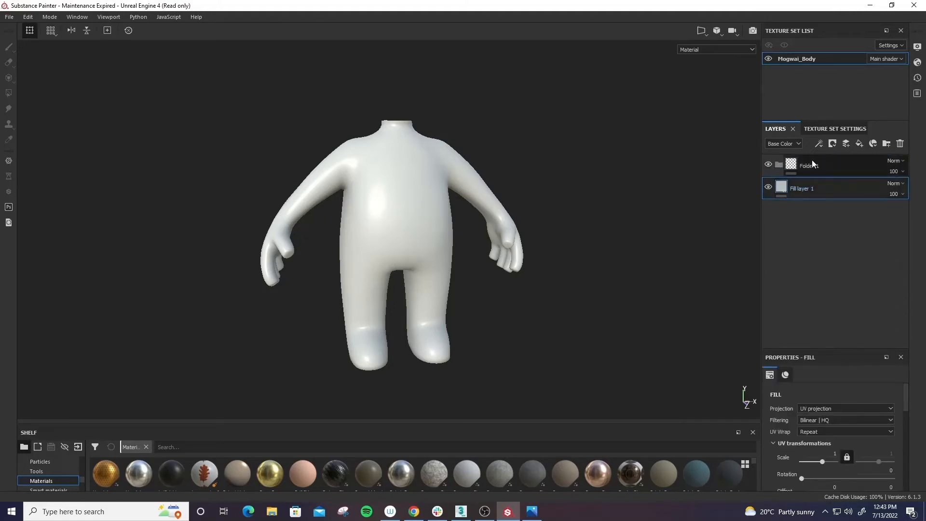
pyautogui.click(809, 170)
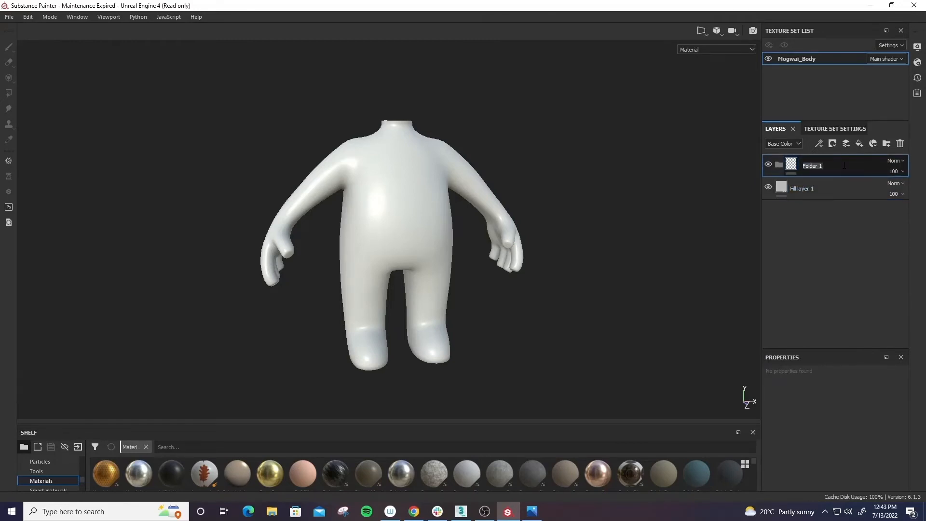
pyautogui.write('Body')
pyautogui.press('Return')
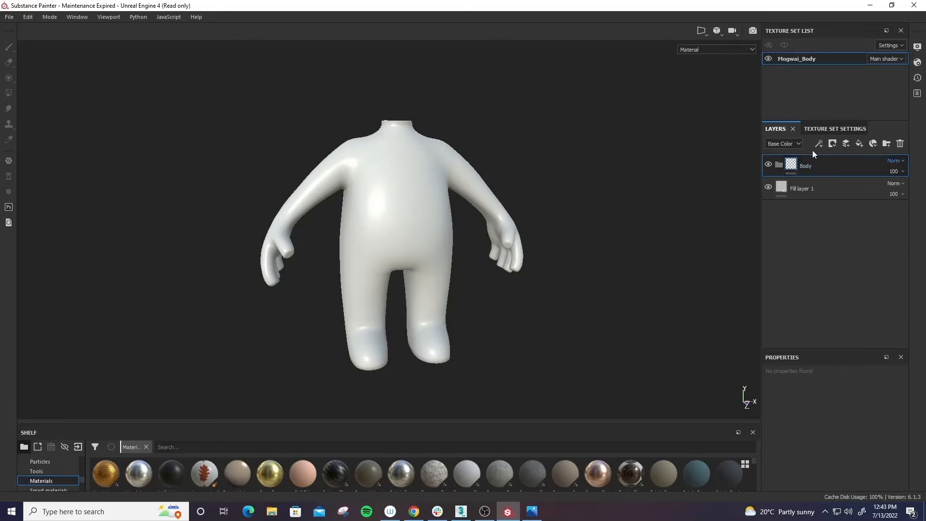
# Rename the fill layer as Base, move it into the Body folder and collapse the folder.
pyautogui.click(801, 192)
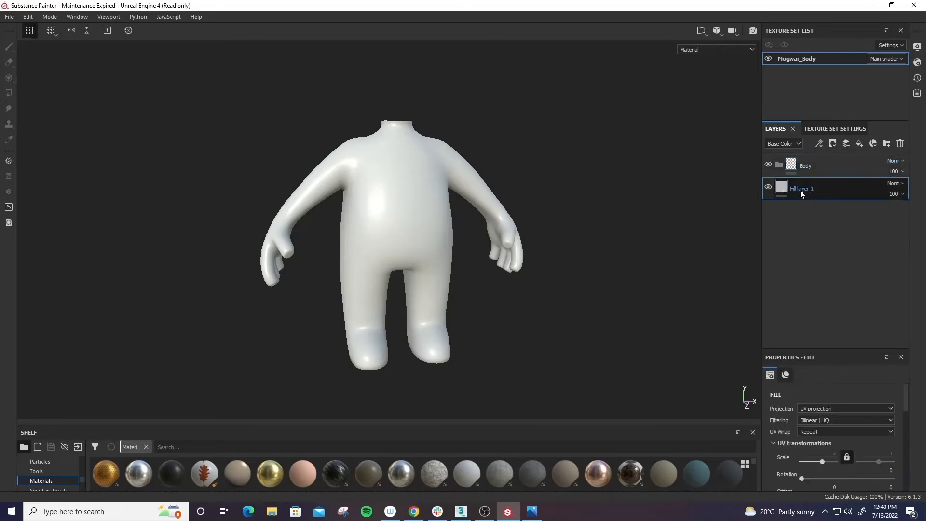
pyautogui.write('Base')
pyautogui.press('Return')
pyautogui.moveTo(798, 191); pyautogui.dragTo(772, 162)
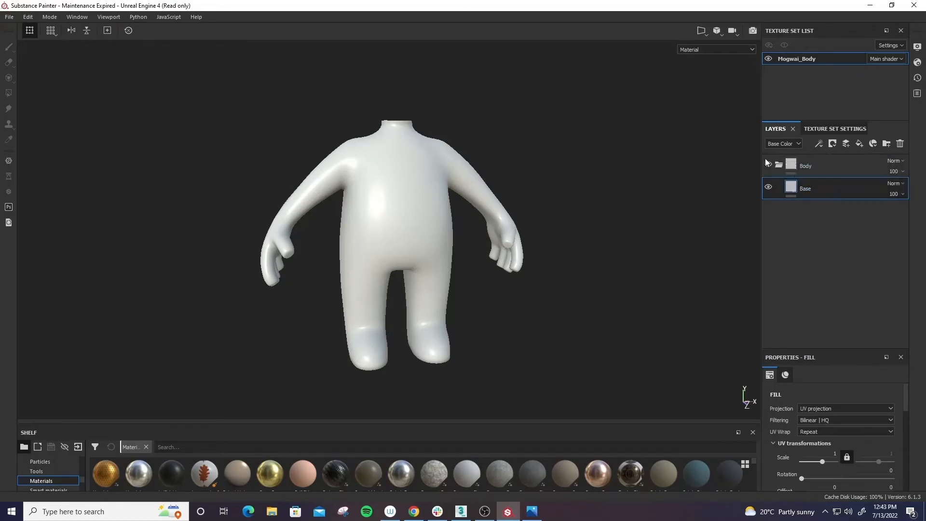
pyautogui.click(780, 164)
# Add a black mask to the Body folder.
pyautogui.click(792, 164)
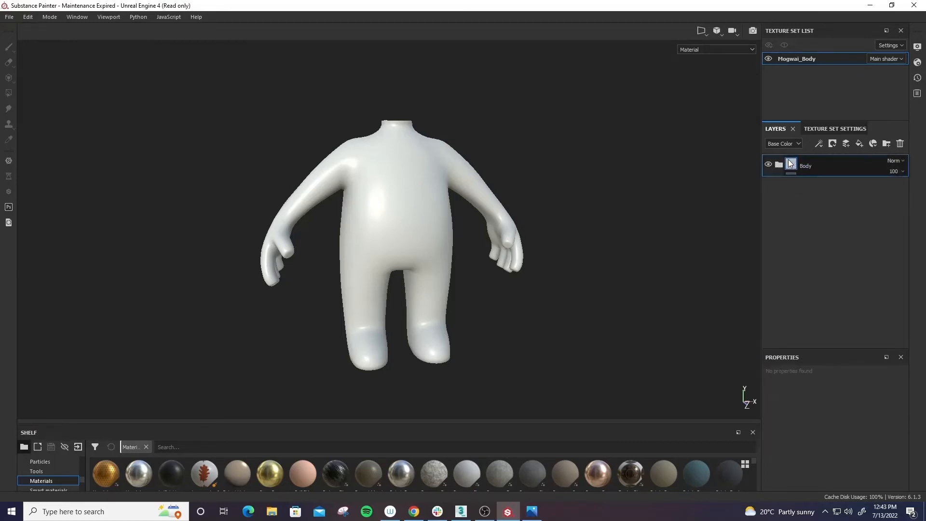
pyautogui.rightClick(793, 164)
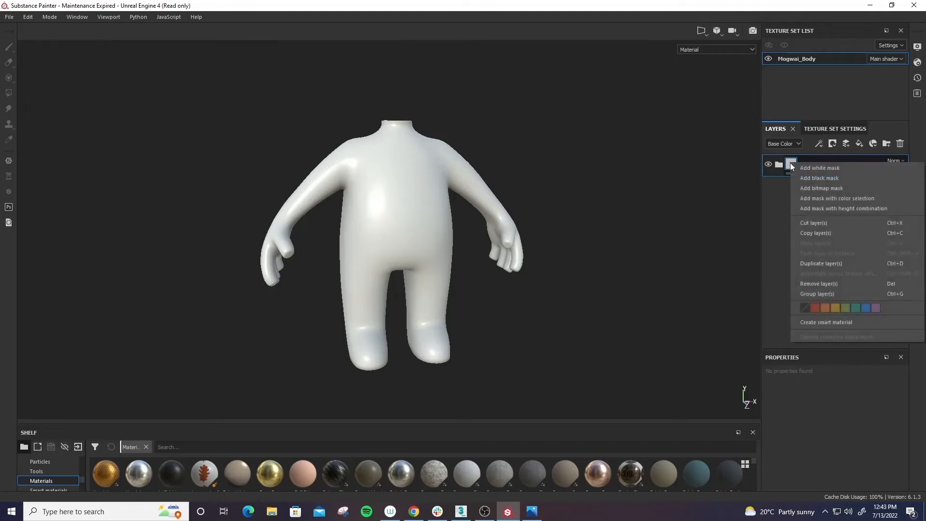
pyautogui.click(844, 181)
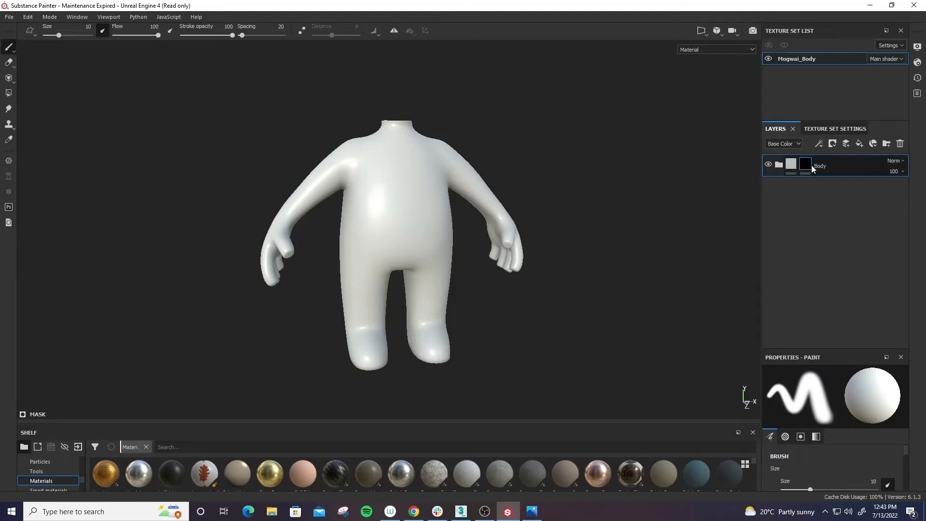
pyautogui.click(778, 165)
pyautogui.click(778, 166)
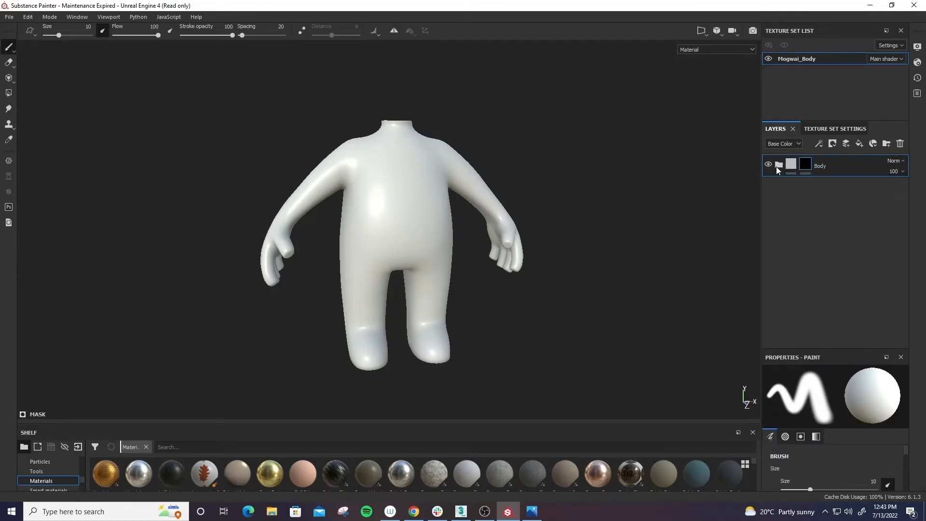
# Set the base color of the Base fill layer inside the Body folder to a bright, saturated cyan.
pyautogui.click(780, 167)
pyautogui.click(792, 188)
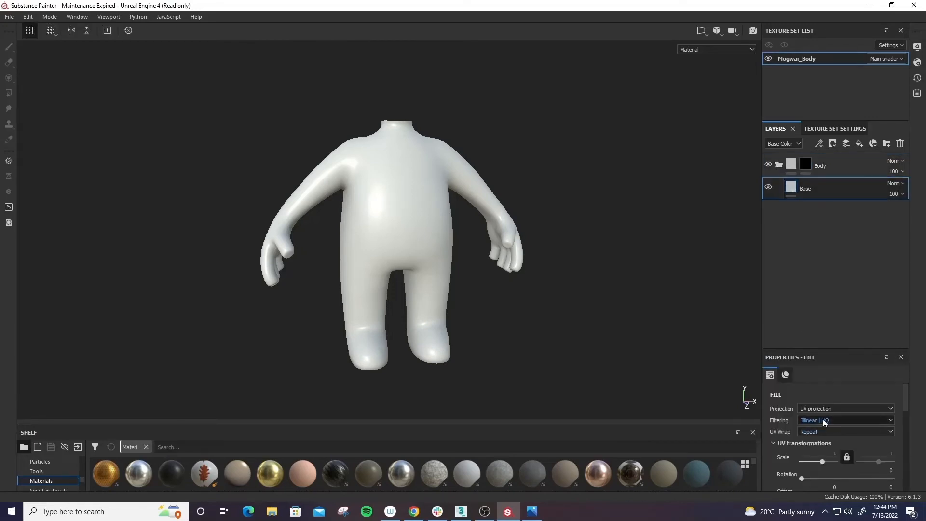
pyautogui.scroll(-10, 794, 407)
pyautogui.scroll(5, 806, 461)
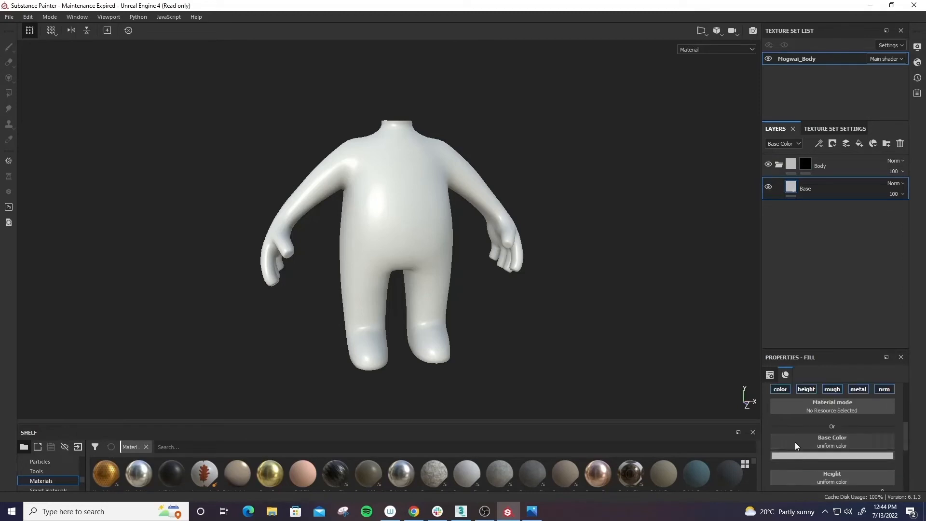
pyautogui.click(785, 420)
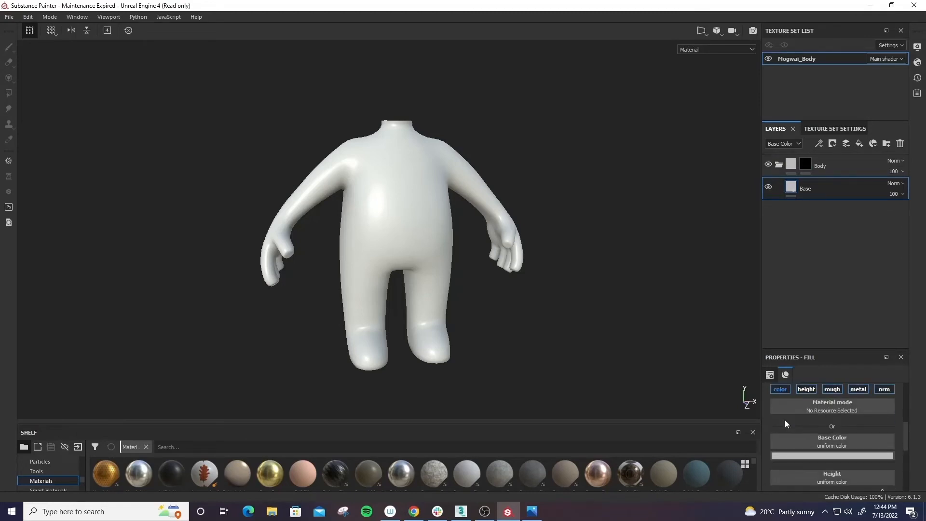
pyautogui.click(830, 458)
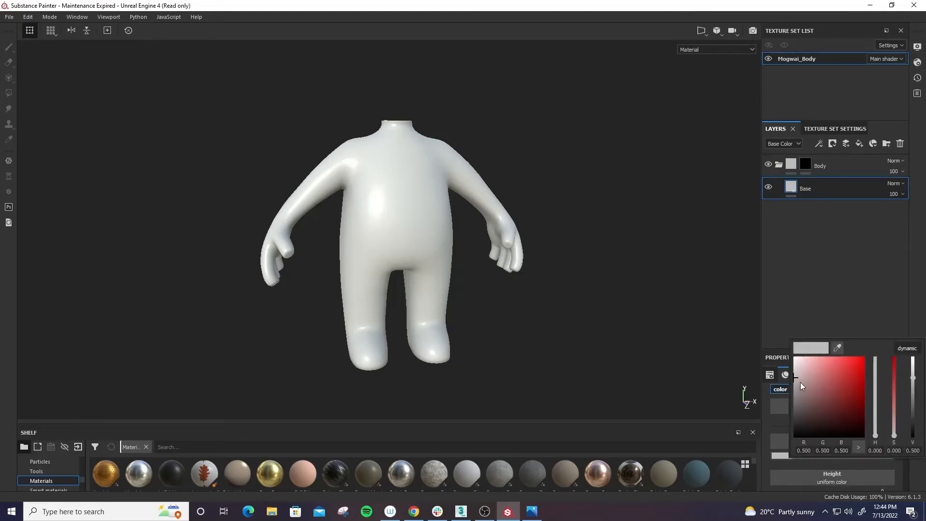
pyautogui.moveTo(853, 375); pyautogui.dragTo(856, 370)
pyautogui.click(876, 396)
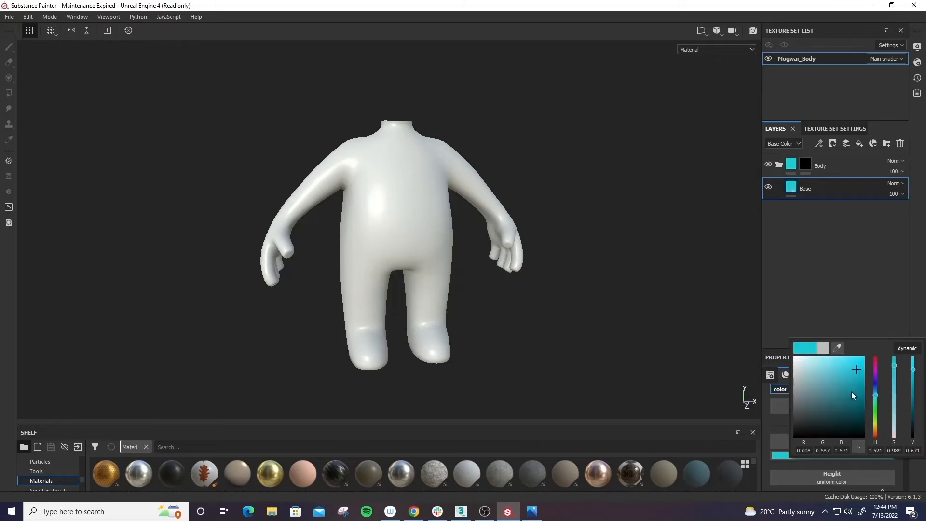
pyautogui.click(858, 367)
pyautogui.click(839, 309)
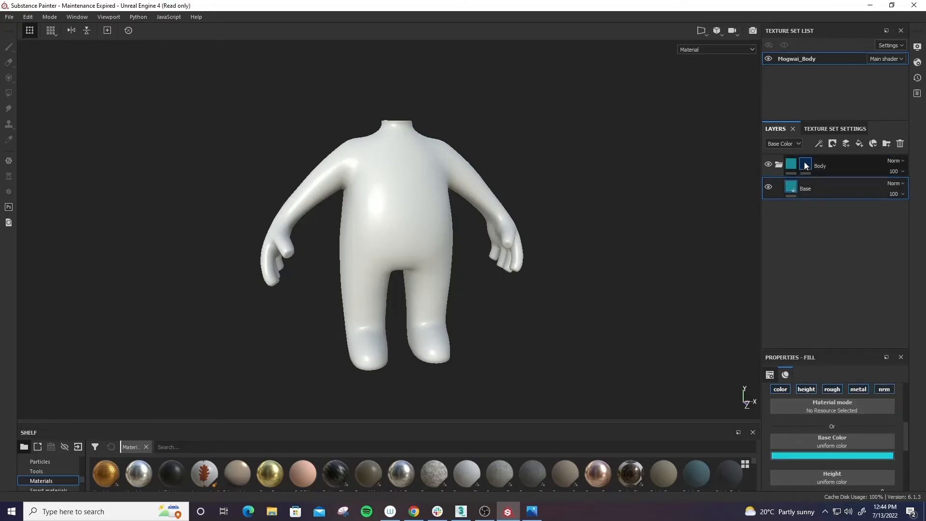
pyautogui.click(779, 165)
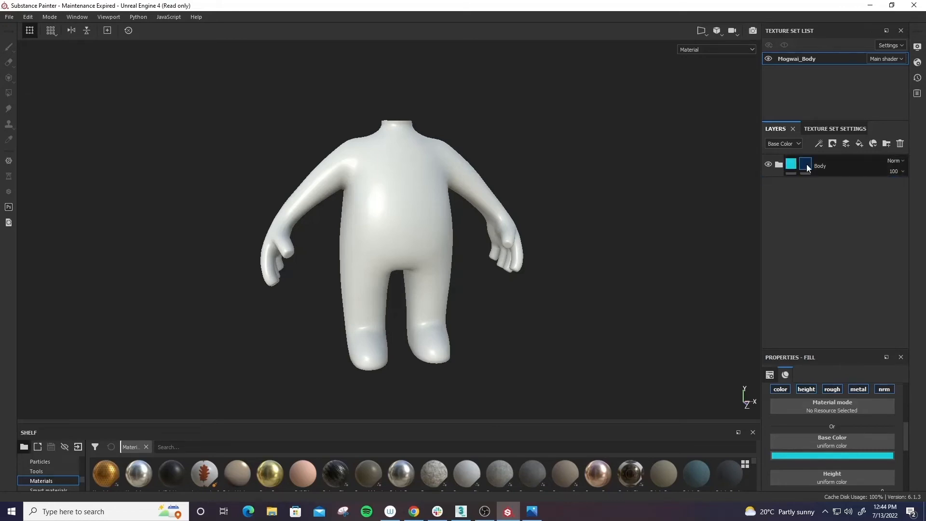
pyautogui.click(779, 164)
pyautogui.click(806, 164)
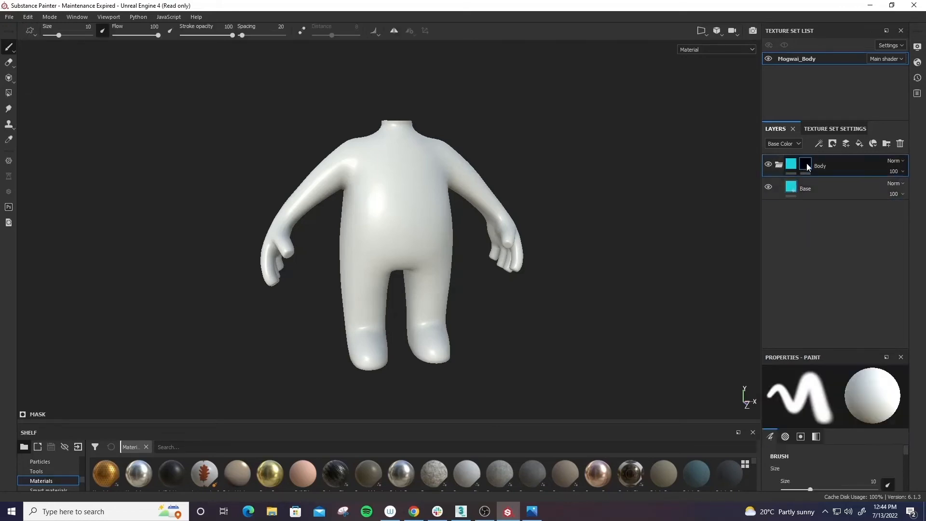
pyautogui.rightClick(806, 166)
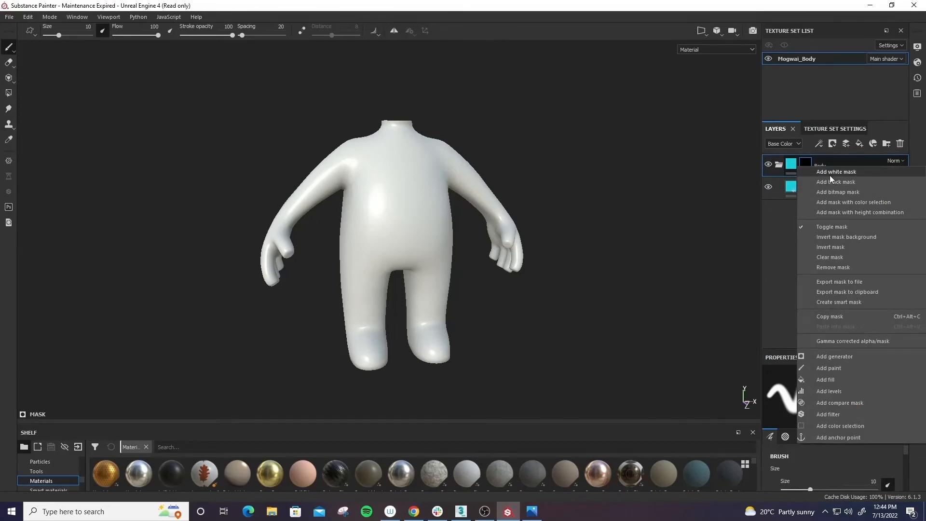
pyautogui.click(786, 233)
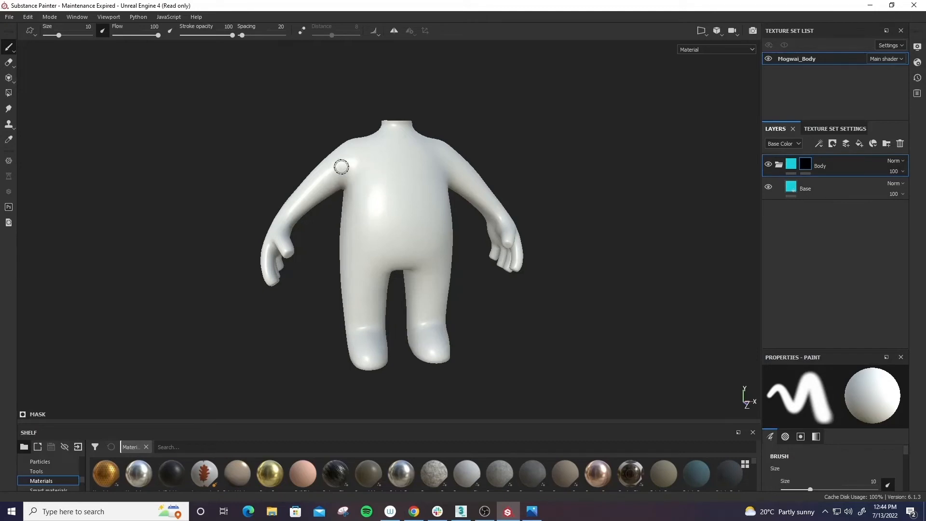
pyautogui.keyDown('alt'); pyautogui.moveTo(554, 219); pyautogui.dragTo(593, 221); pyautogui.keyUp('alt')
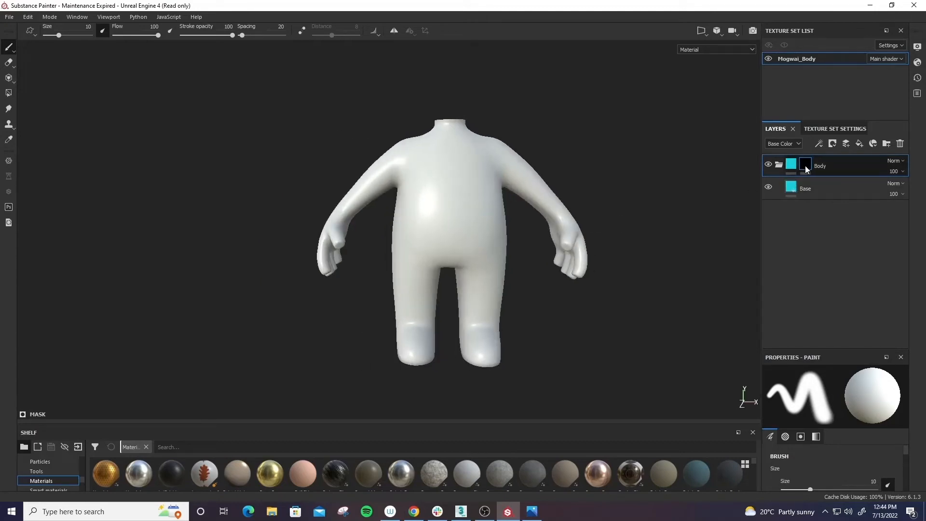
pyautogui.keyDown('alt'); pyautogui.moveTo(557, 184); pyautogui.dragTo(737, 186); pyautogui.keyUp('alt')
pyautogui.click(782, 188)
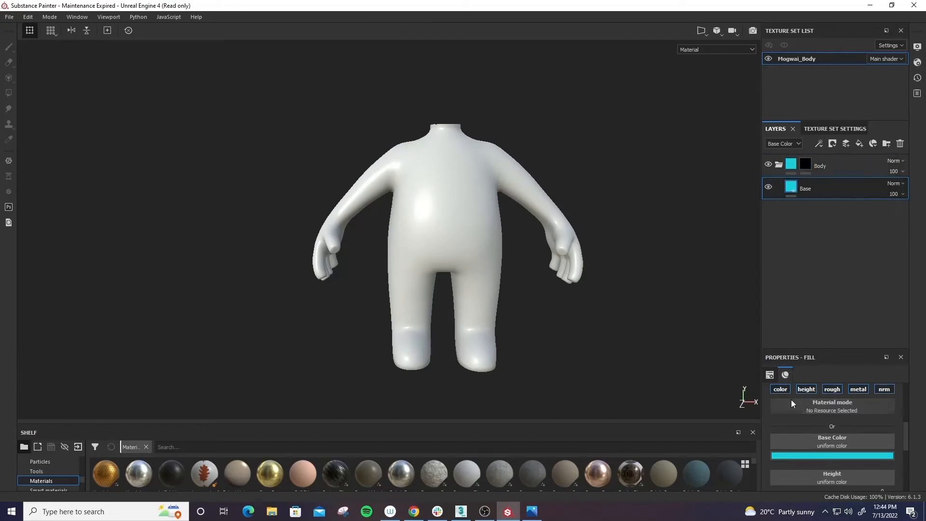
pyautogui.click(807, 166)
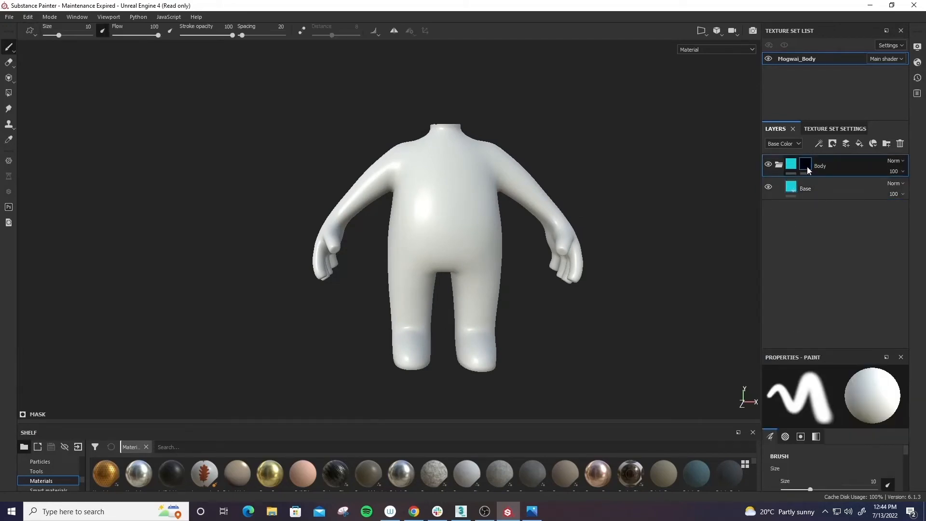
pyautogui.moveTo(620, 229)
pyautogui.keyDown('alt'); pyautogui.mouseDown(button='right')
pyautogui.moveTo(600, 235)
pyautogui.moveTo(607, 258)
pyautogui.mouseUp(button='right'); pyautogui.keyUp('alt')
pyautogui.keyDown('alt'); pyautogui.moveTo(606, 258); pyautogui.dragTo(689, 270); pyautogui.keyUp('alt')
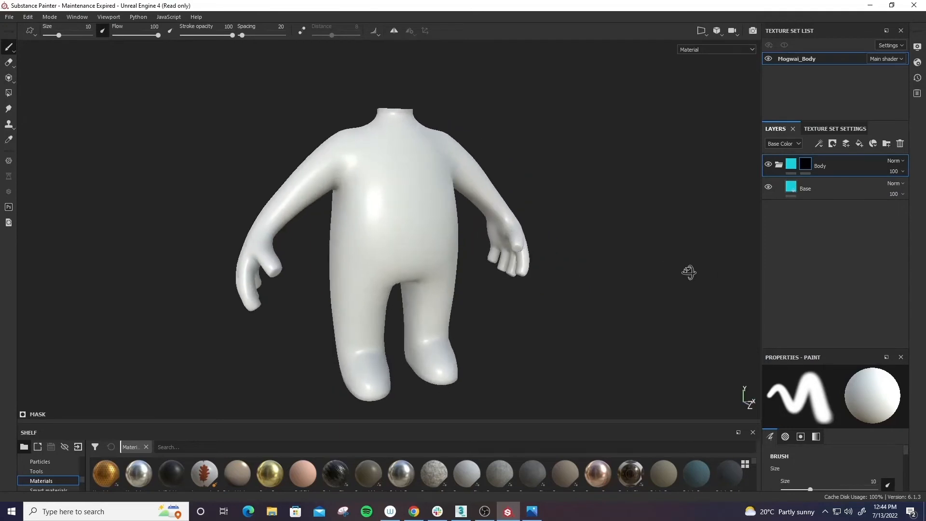
pyautogui.rightClick(810, 163)
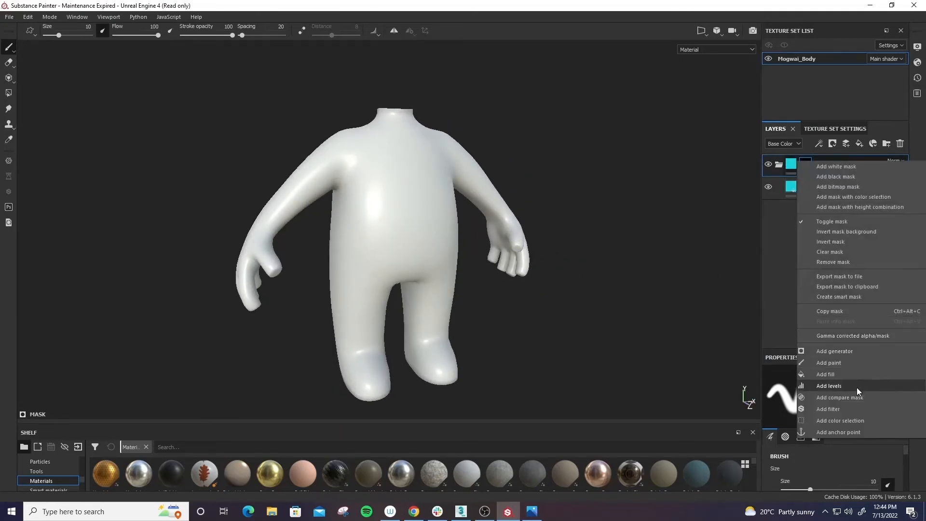
pyautogui.click(788, 300)
# Give the mask brush's properties more vertical room and keep the brush's grayscale value at 1 for painting white.
pyautogui.scroll(-2, 850, 460)
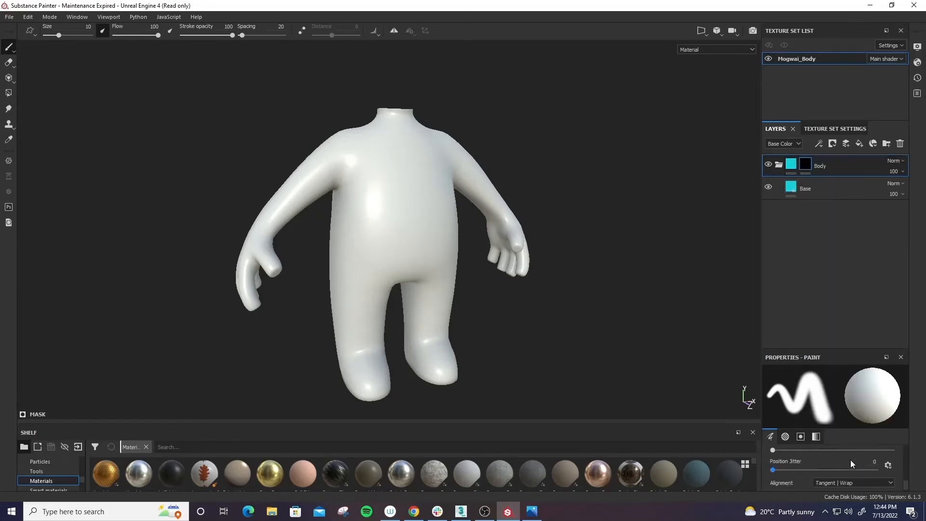
pyautogui.moveTo(844, 350); pyautogui.dragTo(840, 203)
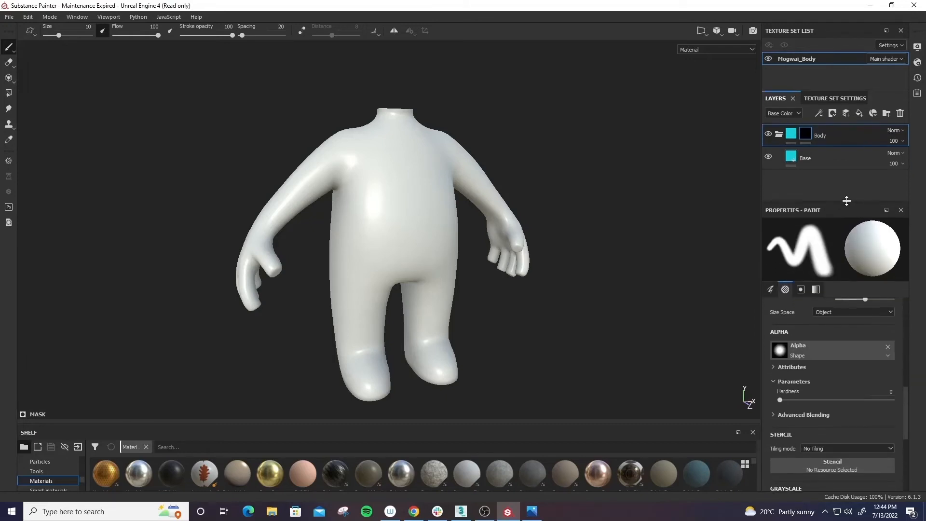
pyautogui.scroll(-5, 813, 371)
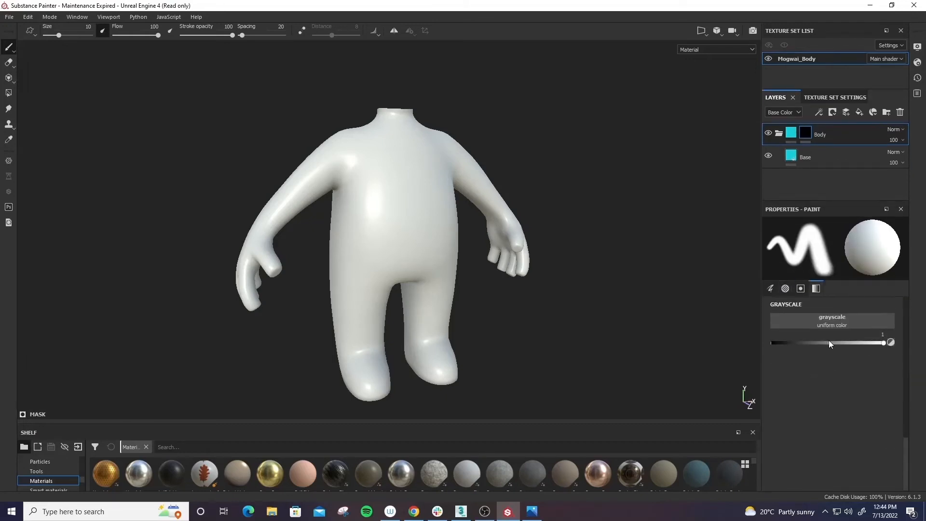
pyautogui.scroll(1, 844, 342)
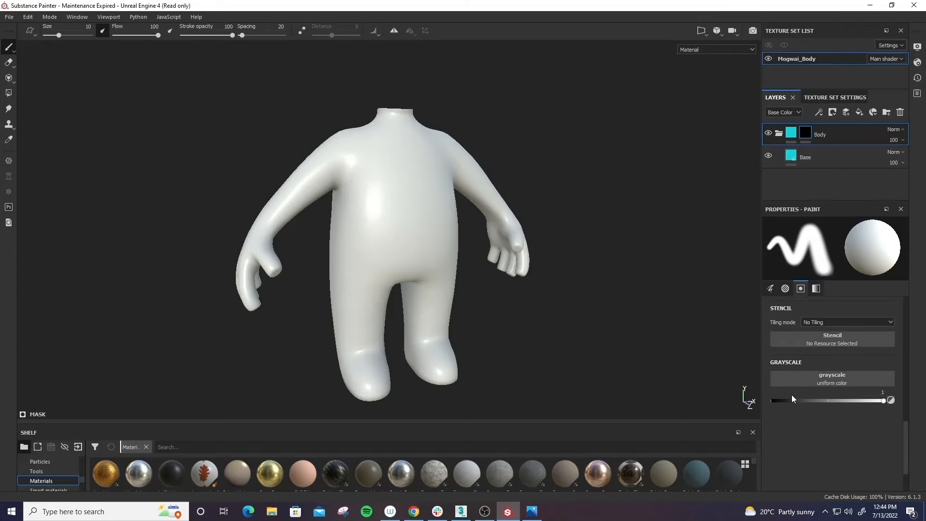
pyautogui.moveTo(864, 400); pyautogui.dragTo(905, 408)
# Paint test strokes across the torso on the Body folder's black mask and undo them.
pyautogui.moveTo(386, 203)
pyautogui.mouseDown()
pyautogui.moveTo(415, 195)
pyautogui.moveTo(393, 257)
pyautogui.moveTo(362, 265)
pyautogui.moveTo(356, 251)
pyautogui.moveTo(386, 238)
pyautogui.moveTo(421, 201)
pyautogui.moveTo(427, 207)
pyautogui.mouseUp()
pyautogui.click(791, 133)
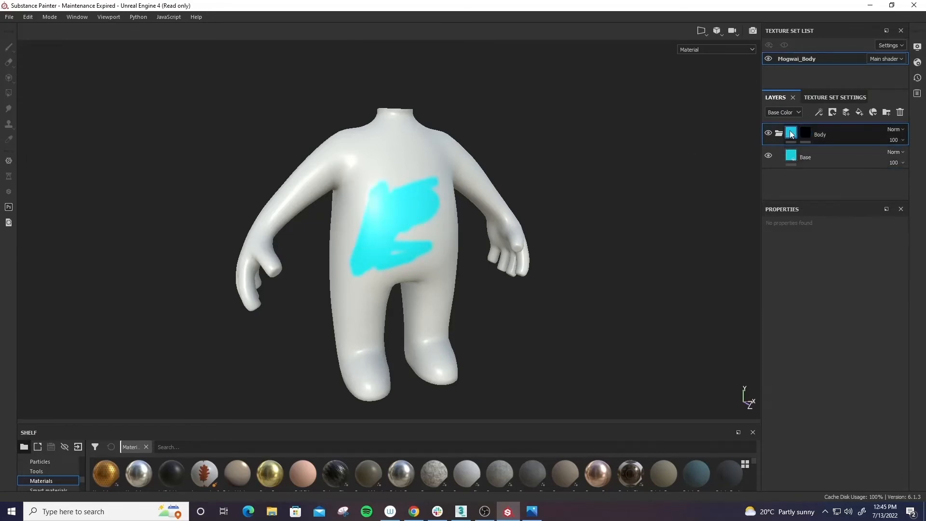
pyautogui.click(809, 133)
pyautogui.moveTo(525, 201)
pyautogui.keyDown('alt'); pyautogui.mouseDown()
pyautogui.moveTo(538, 207)
pyautogui.moveTo(511, 205)
pyautogui.mouseUp(); pyautogui.keyUp('alt')
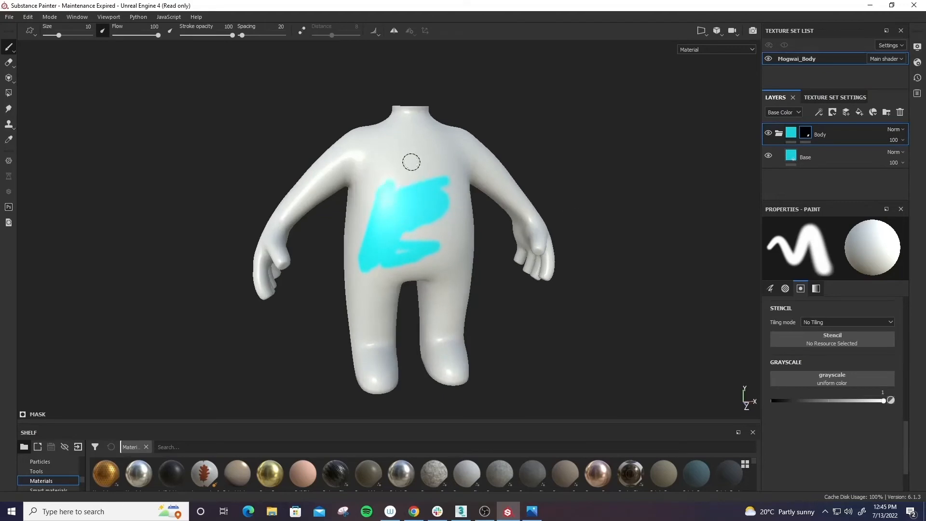
pyautogui.moveTo(410, 162)
pyautogui.mouseDown()
pyautogui.moveTo(424, 236)
pyautogui.moveTo(412, 254)
pyautogui.moveTo(425, 143)
pyautogui.moveTo(418, 175)
pyautogui.moveTo(441, 206)
pyautogui.mouseUp()
pyautogui.hotkey('ctrl', 'z')
pyautogui.hotkey('ctrl', 'z')
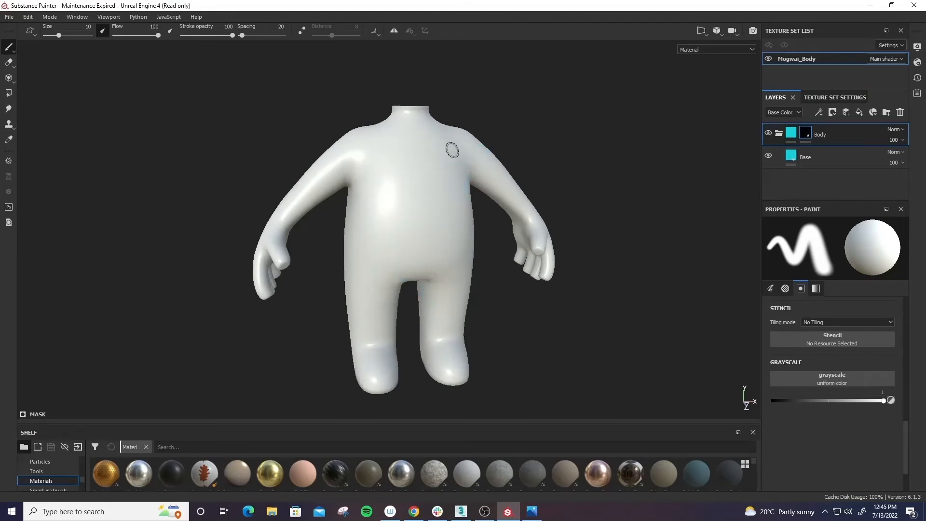
# Switch the Body folder's mask to white and remove the mask from the folder.
pyautogui.rightClick(810, 126)
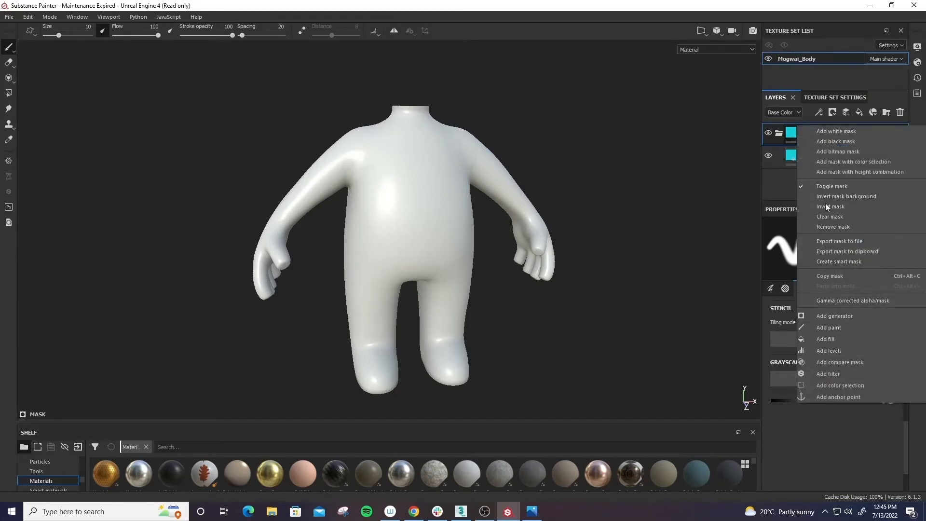
pyautogui.click(840, 132)
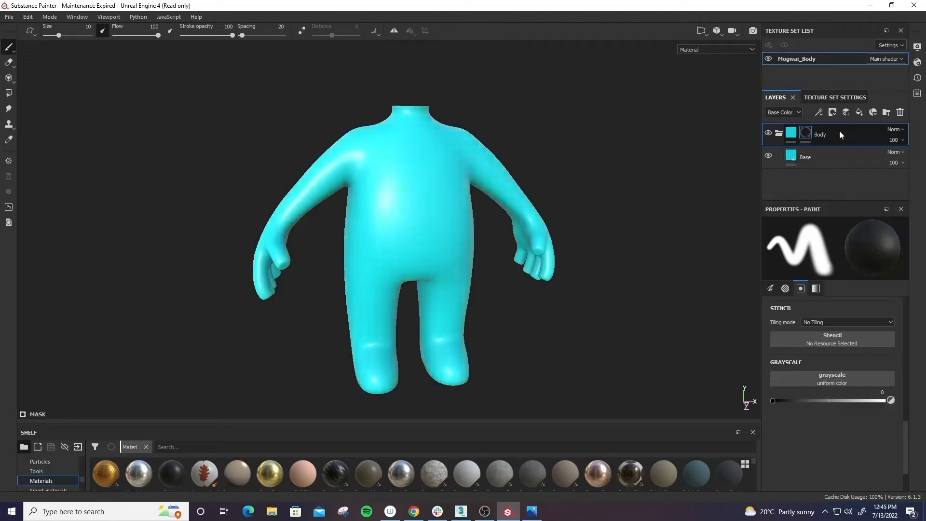
pyautogui.keyDown('alt'); pyautogui.moveTo(573, 162); pyautogui.dragTo(585, 203); pyautogui.keyUp('alt')
pyautogui.rightClick(806, 133)
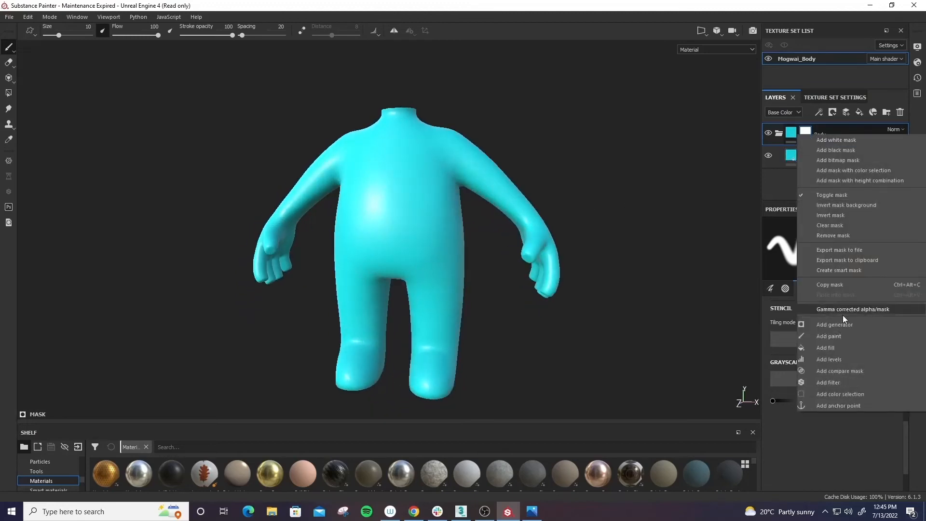
pyautogui.click(842, 235)
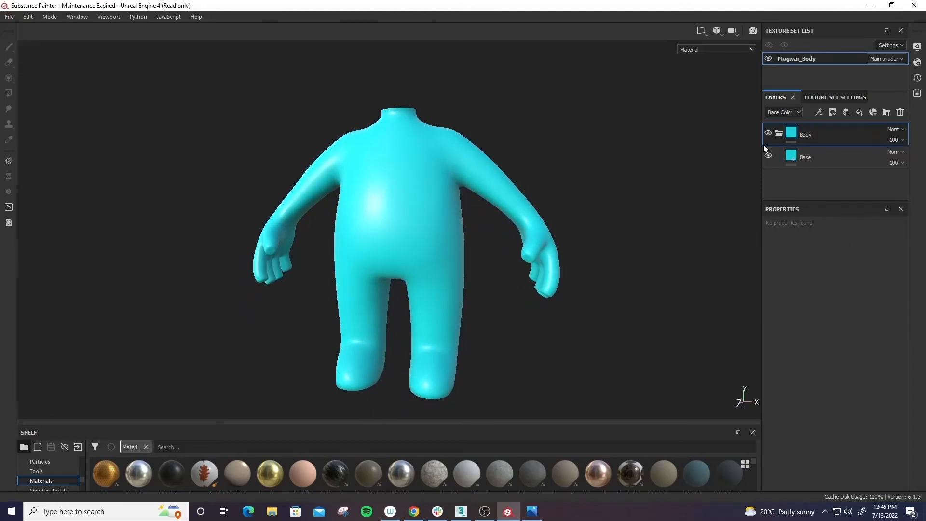
# Collapse the Body folder and add a new fill layer with an empty folder above it.
pyautogui.keyDown('alt'); pyautogui.moveTo(547, 175); pyautogui.dragTo(594, 200); pyautogui.keyUp('alt')
pyautogui.keyDown('alt'); pyautogui.moveTo(595, 201); pyautogui.dragTo(545, 183, button='middle'); pyautogui.keyUp('alt')
pyautogui.moveTo(586, 183)
pyautogui.keyDown('alt'); pyautogui.mouseDown()
pyautogui.moveTo(546, 182)
pyautogui.moveTo(574, 180)
pyautogui.mouseUp(); pyautogui.keyUp('alt')
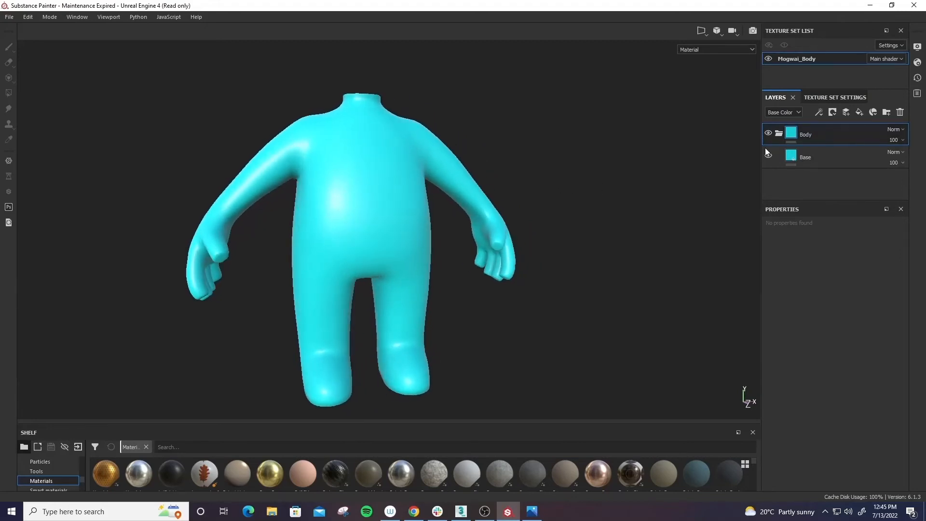
pyautogui.click(779, 134)
pyautogui.click(861, 111)
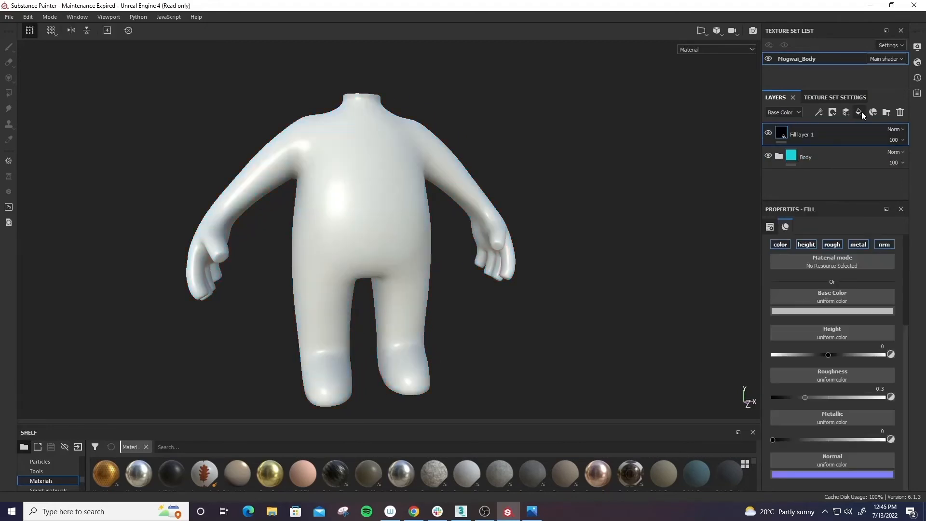
pyautogui.click(887, 112)
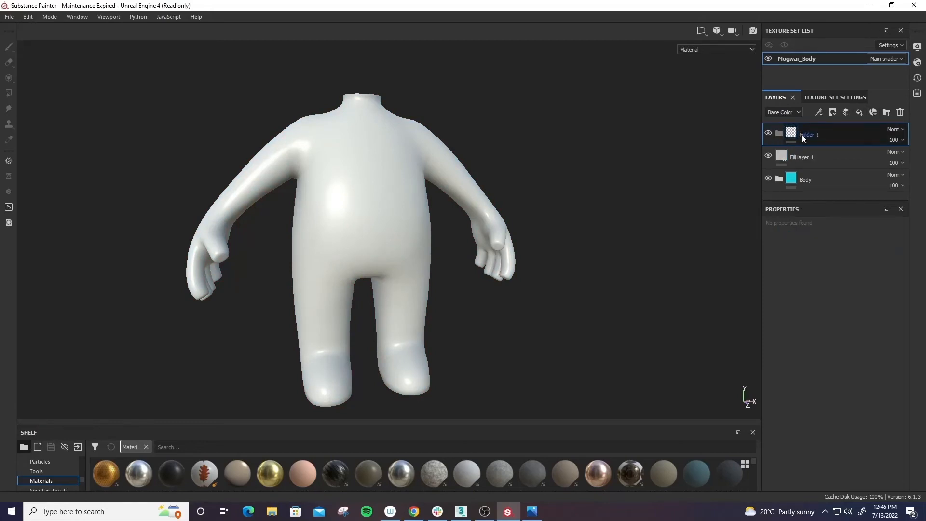
# Move the new fill layer into the empty folder and rename the layer as Base.
pyautogui.click(795, 167)
pyautogui.moveTo(795, 167); pyautogui.dragTo(809, 133)
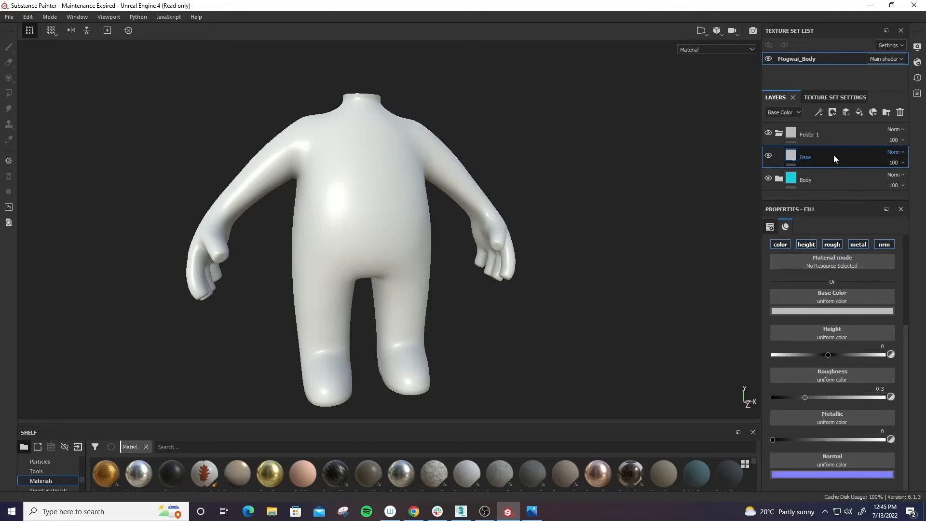
# Rename the new folder above Body as Hands and leave it expanded.
pyautogui.doubleClick(813, 134)
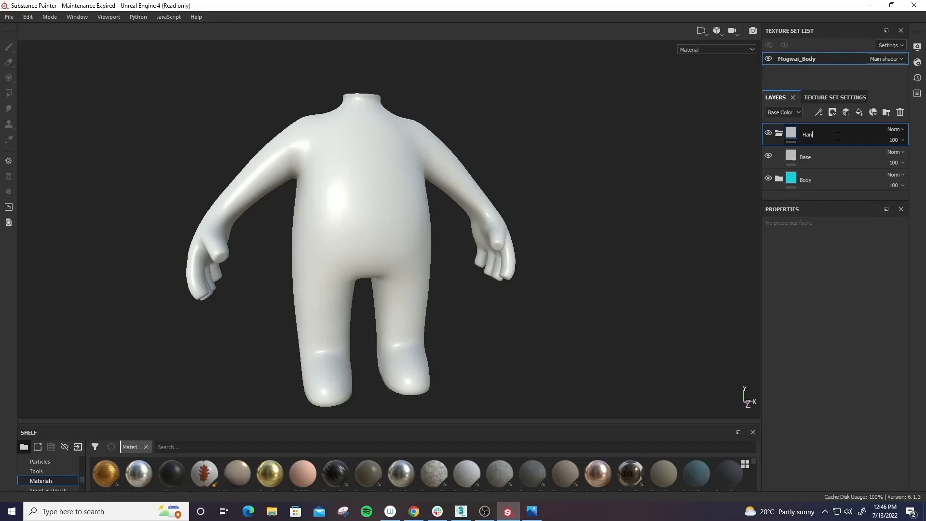
pyautogui.click(780, 133)
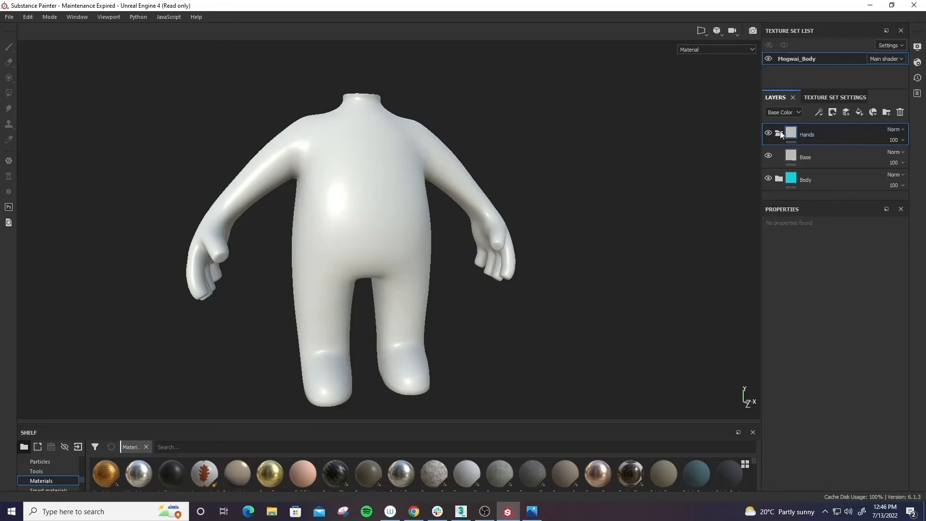
pyautogui.click(780, 133)
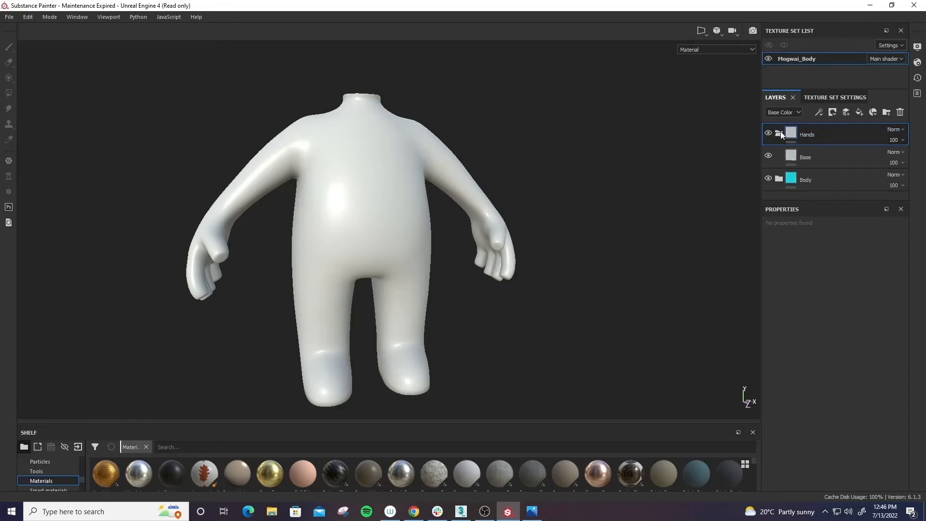
# Set the base color of the Base fill layer inside the Hands folder to a bright, fully saturated red.
pyautogui.click(810, 157)
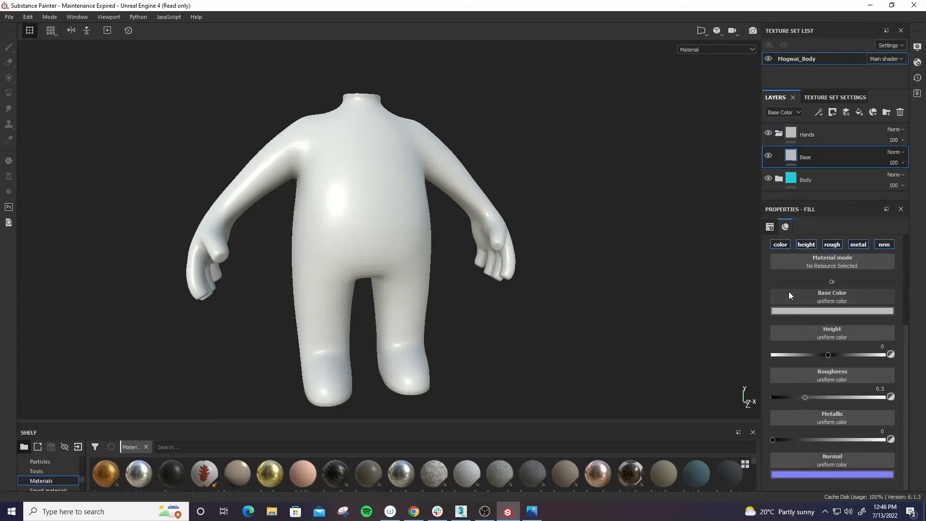
pyautogui.click(832, 299)
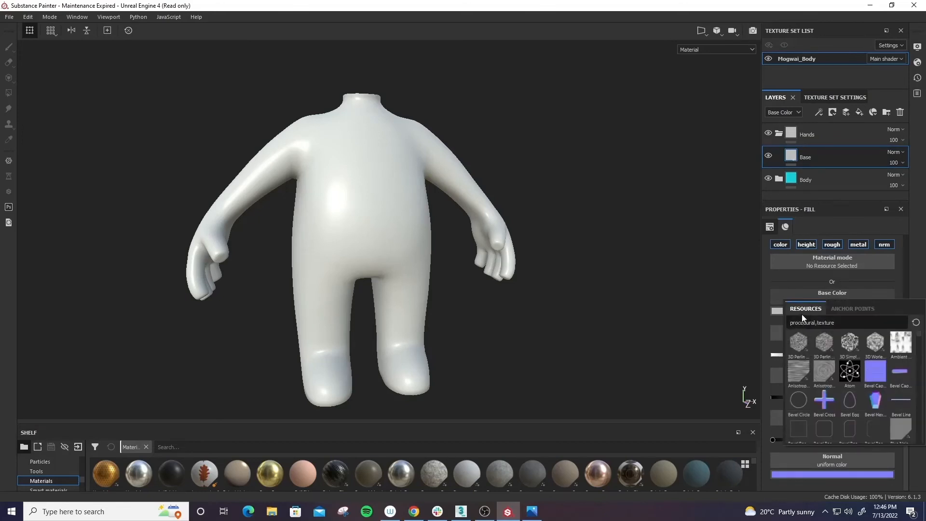
pyautogui.click(783, 282)
pyautogui.click(784, 312)
pyautogui.moveTo(842, 367); pyautogui.dragTo(864, 333)
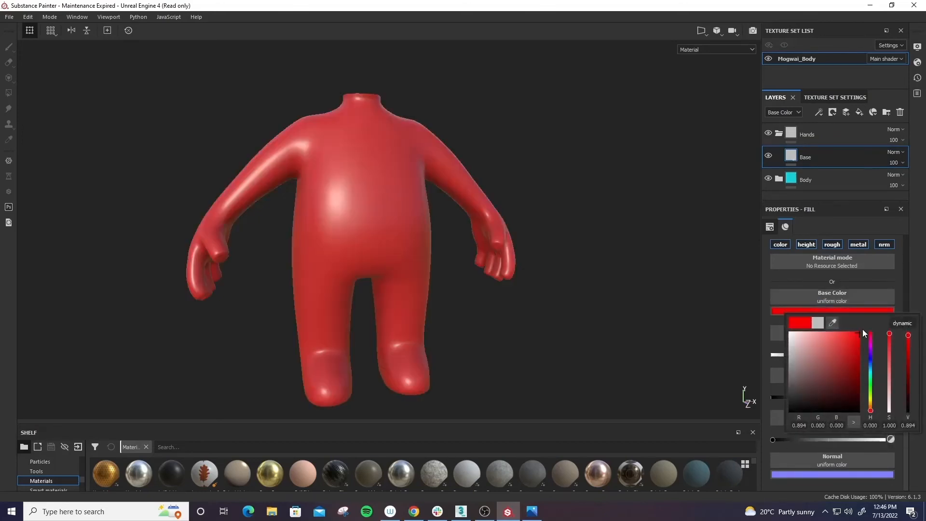
# Collapse the Hands folder and add a black mask to it.
pyautogui.click(780, 133)
pyautogui.rightClick(791, 138)
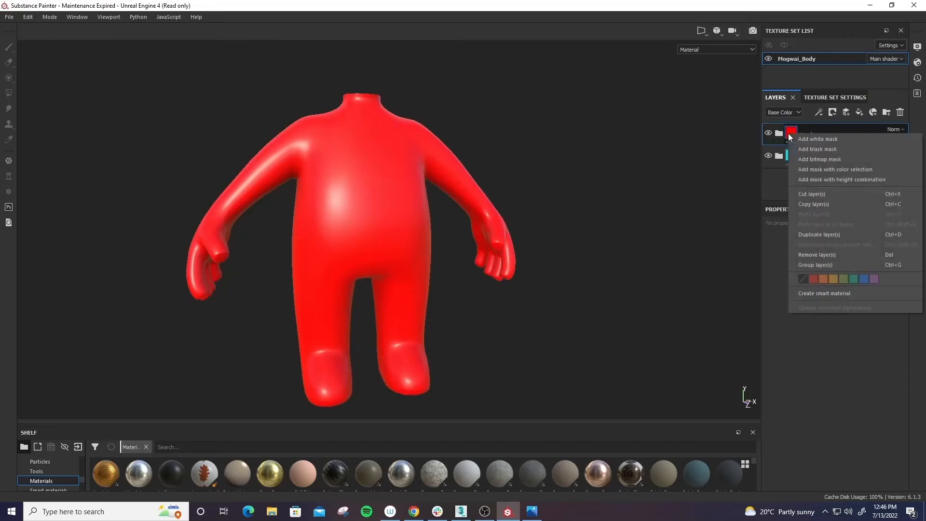
pyautogui.click(823, 150)
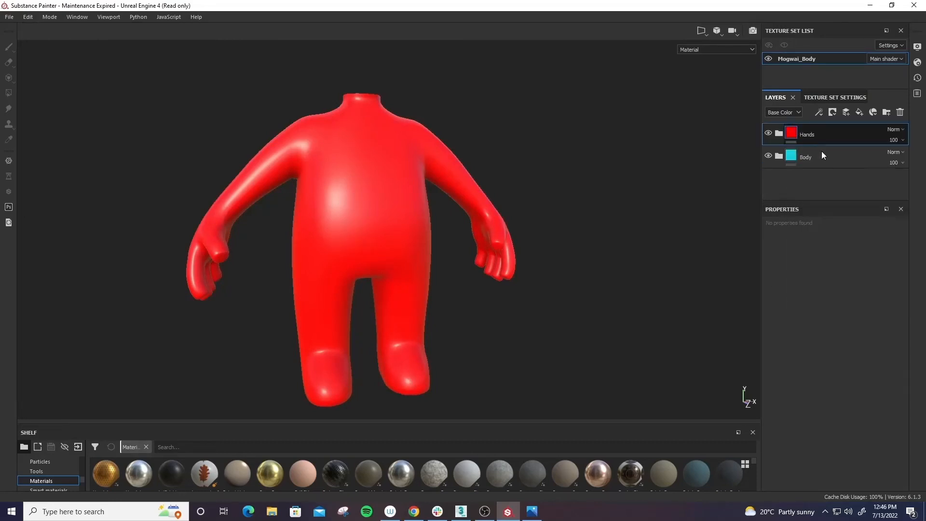
# Expand the Hands folder, select its black mask for painting and enlarge the brush to a size of about 21.
pyautogui.click(779, 134)
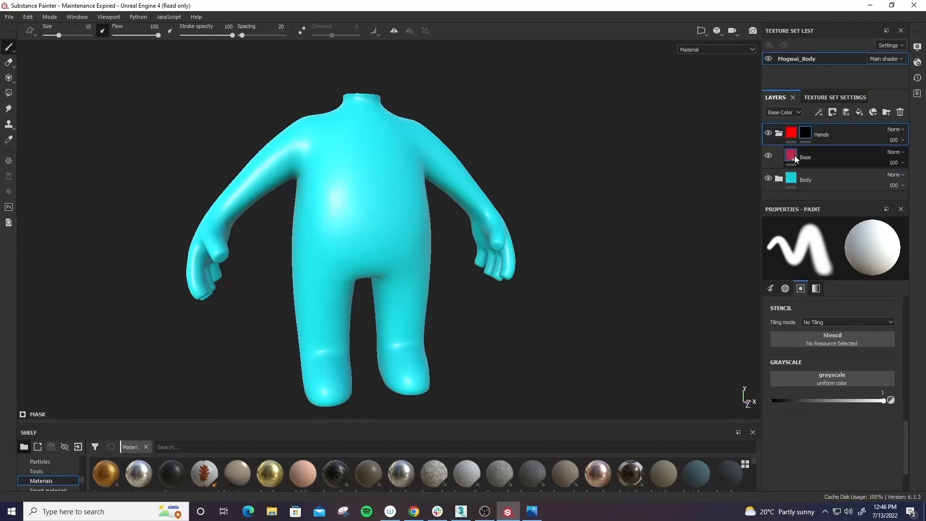
pyautogui.click(794, 155)
pyautogui.click(804, 134)
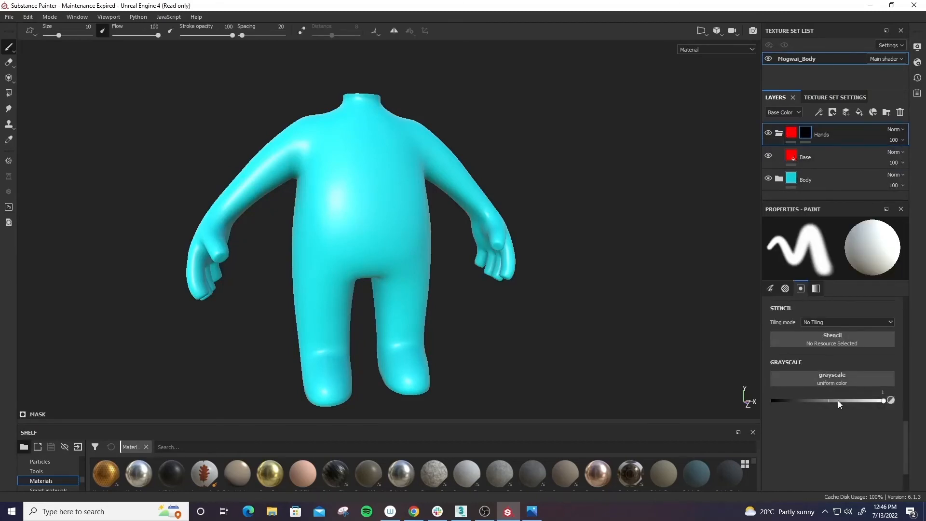
pyautogui.keyDown('ctrl'); pyautogui.moveTo(375, 154); pyautogui.dragTo(398, 154, button='right'); pyautogui.keyUp('ctrl')
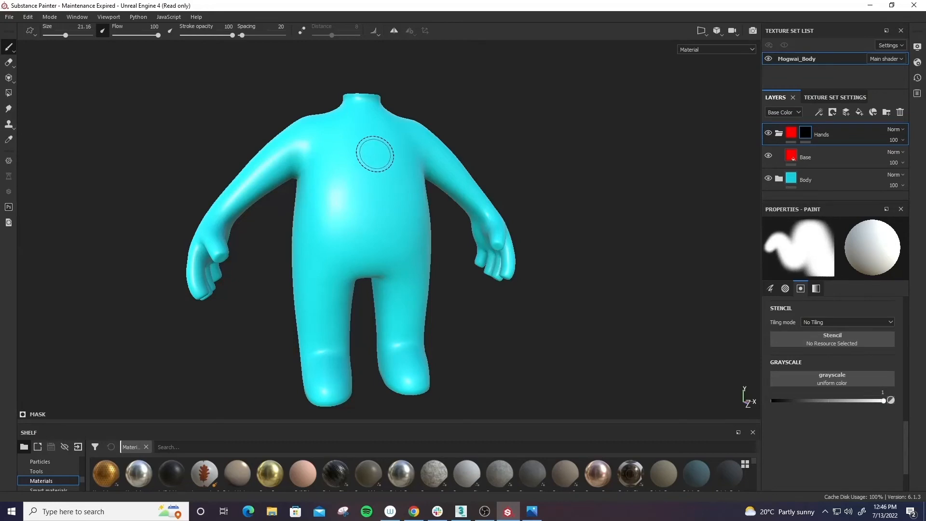
# Turn on symmetry and paint a large oval over the chest and belly in the Hands folder's mask.
pyautogui.click(397, 30)
pyautogui.click(395, 27)
pyautogui.click(395, 28)
pyautogui.moveTo(370, 142)
pyautogui.mouseDown()
pyautogui.moveTo(392, 147)
pyautogui.moveTo(337, 192)
pyautogui.moveTo(369, 240)
pyautogui.moveTo(358, 164)
pyautogui.moveTo(326, 145)
pyautogui.moveTo(320, 217)
pyautogui.moveTo(365, 234)
pyautogui.moveTo(372, 181)
pyautogui.moveTo(368, 193)
pyautogui.moveTo(380, 193)
pyautogui.mouseUp()
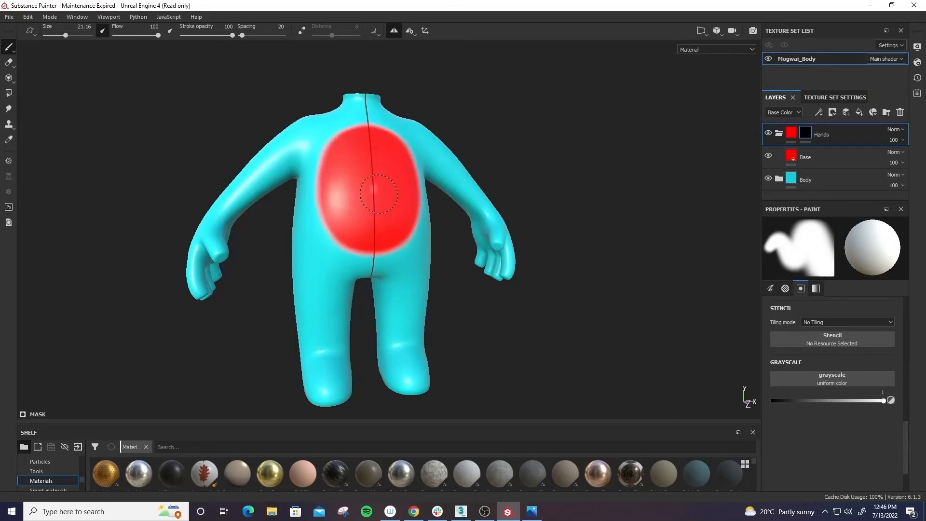
# Paint the Hands mask over both hands up to the wrists, covering the fingers, thumbs, palms and backs completely.
pyautogui.moveTo(524, 165)
pyautogui.keyDown('alt'); pyautogui.mouseDown()
pyautogui.moveTo(589, 165)
pyautogui.moveTo(288, 172)
pyautogui.moveTo(592, 160)
pyautogui.moveTo(591, 215)
pyautogui.moveTo(275, 254)
pyautogui.moveTo(267, 275)
pyautogui.moveTo(270, 249)
pyautogui.moveTo(217, 213)
pyautogui.moveTo(261, 285)
pyautogui.moveTo(290, 305)
pyautogui.moveTo(512, 306)
pyautogui.moveTo(322, 291)
pyautogui.mouseUp(); pyautogui.keyUp('alt')
pyautogui.moveTo(248, 286)
pyautogui.mouseDown()
pyautogui.moveTo(239, 315)
pyautogui.moveTo(318, 308)
pyautogui.moveTo(271, 371)
pyautogui.mouseUp()
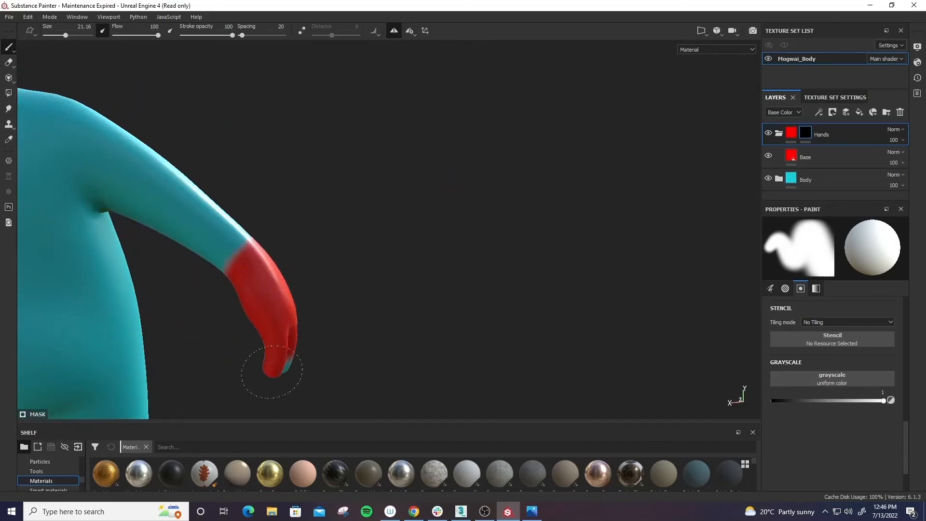
pyautogui.keyDown('alt'); pyautogui.moveTo(455, 366); pyautogui.dragTo(508, 272, button='middle'); pyautogui.keyUp('alt')
pyautogui.keyDown('alt'); pyautogui.moveTo(509, 271); pyautogui.dragTo(63, 258); pyautogui.keyUp('alt')
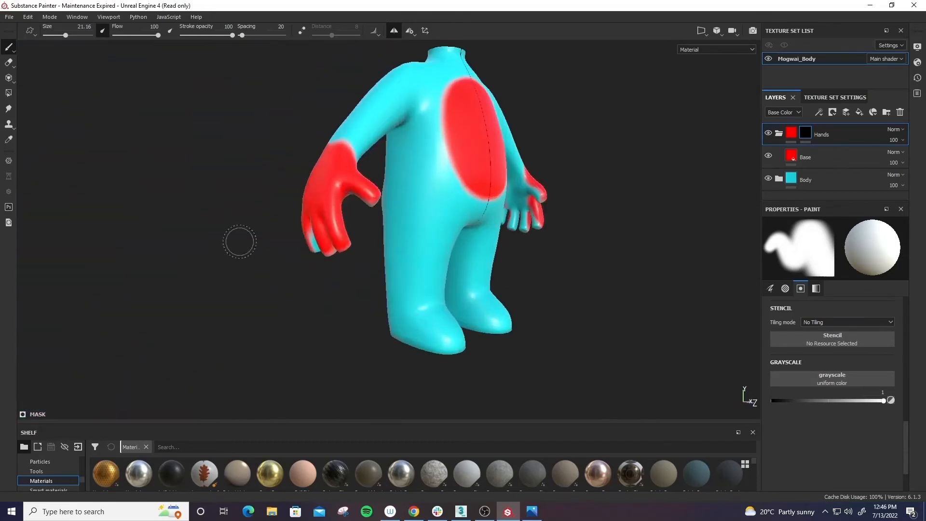
pyautogui.scroll(4, 241, 241)
pyautogui.keyDown('alt'); pyautogui.moveTo(285, 292); pyautogui.dragTo(202, 296); pyautogui.keyUp('alt')
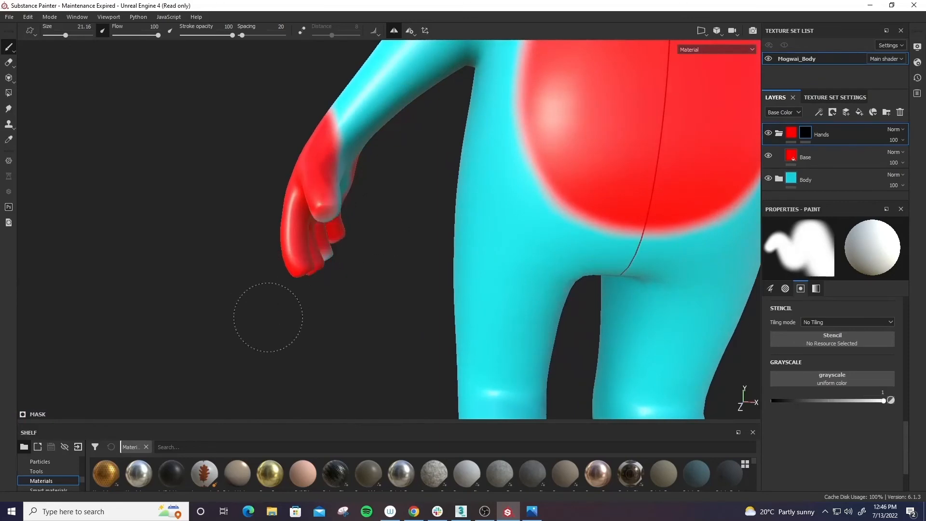
pyautogui.keyDown('alt'); pyautogui.moveTo(268, 317); pyautogui.dragTo(285, 228); pyautogui.keyUp('alt')
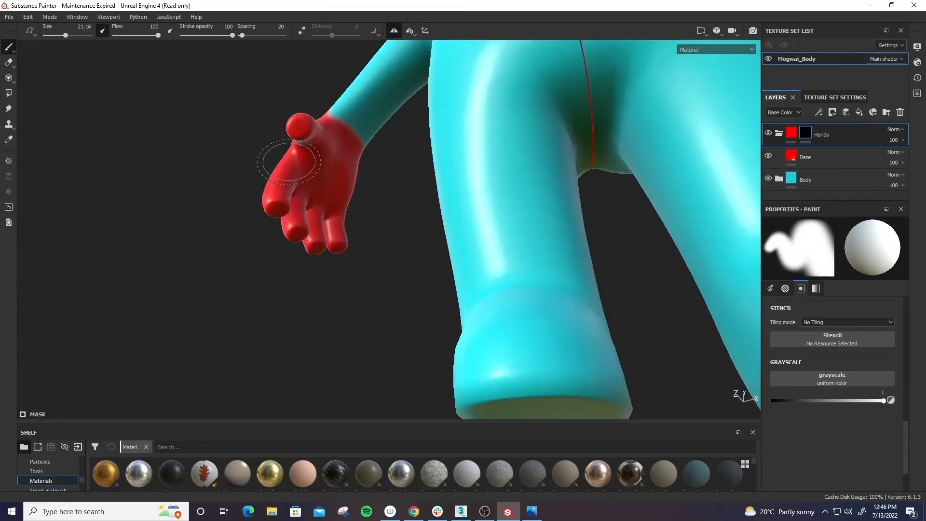
pyautogui.keyDown('alt'); pyautogui.moveTo(289, 161); pyautogui.dragTo(337, 190); pyautogui.keyUp('alt')
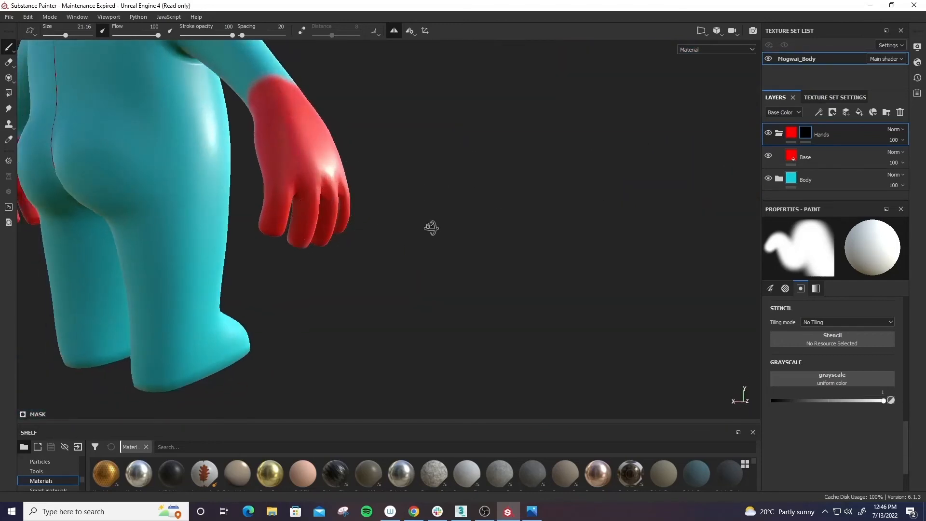
pyautogui.keyDown('alt'); pyautogui.moveTo(431, 228); pyautogui.dragTo(337, 203); pyautogui.keyUp('alt')
pyautogui.keyDown('alt'); pyautogui.moveTo(470, 230); pyautogui.dragTo(31, 241); pyautogui.keyUp('alt')
pyautogui.keyDown('alt'); pyautogui.moveTo(255, 249); pyautogui.dragTo(313, 230); pyautogui.keyUp('alt')
pyautogui.keyDown('alt'); pyautogui.moveTo(313, 230); pyautogui.dragTo(306, 103, button='right'); pyautogui.keyUp('alt')
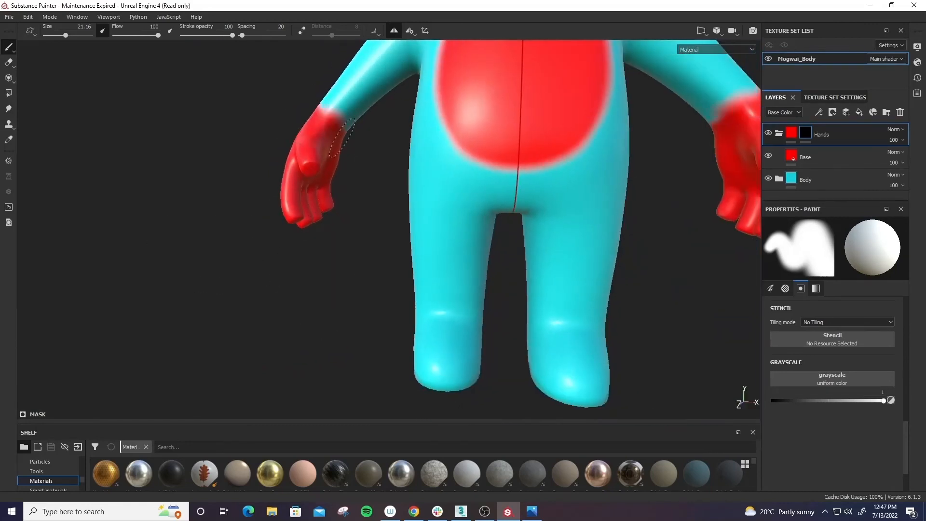
# Examine the painted hands and belly from several sides for gaps in the mask coverage.
pyautogui.keyDown('alt'); pyautogui.moveTo(347, 145); pyautogui.dragTo(707, 269); pyautogui.keyUp('alt')
pyautogui.keyDown('alt'); pyautogui.moveTo(706, 269); pyautogui.dragTo(29, 240); pyautogui.keyUp('alt')
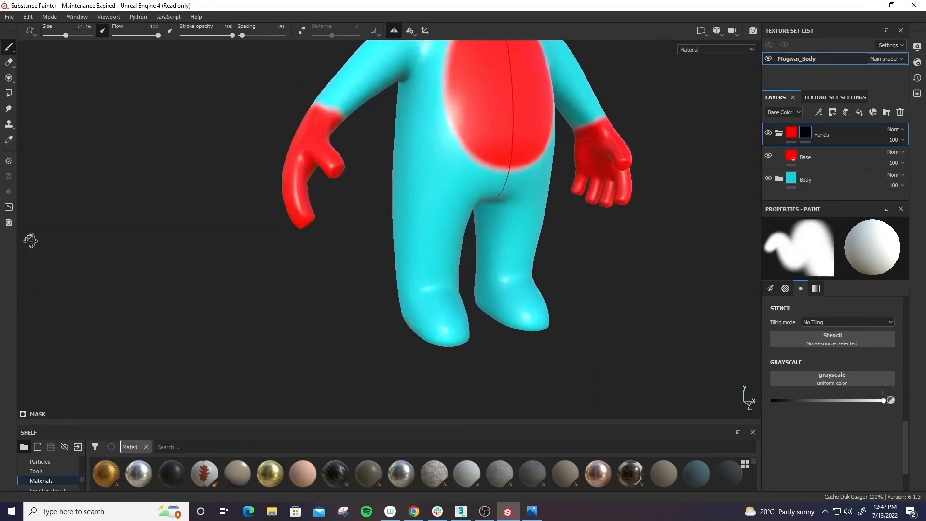
pyautogui.keyDown('alt'); pyautogui.moveTo(29, 240); pyautogui.dragTo(685, 266, button='right'); pyautogui.keyUp('alt')
pyautogui.keyDown('alt'); pyautogui.moveTo(685, 267); pyautogui.dragTo(604, 340, button='middle'); pyautogui.keyUp('alt')
pyautogui.keyDown('alt'); pyautogui.moveTo(604, 340); pyautogui.dragTo(548, 342); pyautogui.keyUp('alt')
pyautogui.keyDown('alt'); pyautogui.moveTo(465, 403); pyautogui.dragTo(526, 290, button='middle'); pyautogui.keyUp('alt')
pyautogui.keyDown('alt'); pyautogui.moveTo(525, 289); pyautogui.dragTo(522, 286); pyautogui.keyUp('alt')
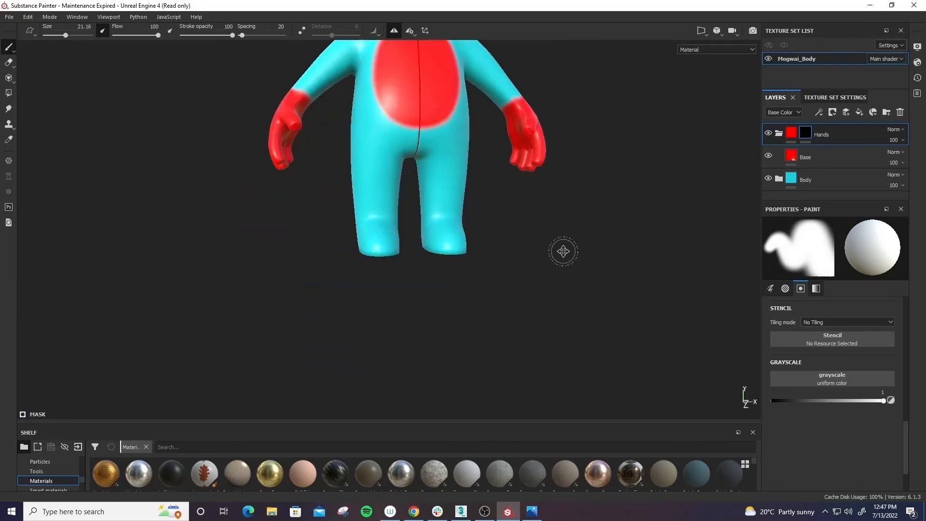
pyautogui.keyDown('alt'); pyautogui.moveTo(563, 252); pyautogui.dragTo(504, 346, button='middle'); pyautogui.keyUp('alt')
pyautogui.keyDown('alt'); pyautogui.moveTo(504, 346); pyautogui.dragTo(532, 354); pyautogui.keyUp('alt')
pyautogui.keyDown('alt'); pyautogui.moveTo(511, 311); pyautogui.dragTo(521, 351, button='middle'); pyautogui.keyUp('alt')
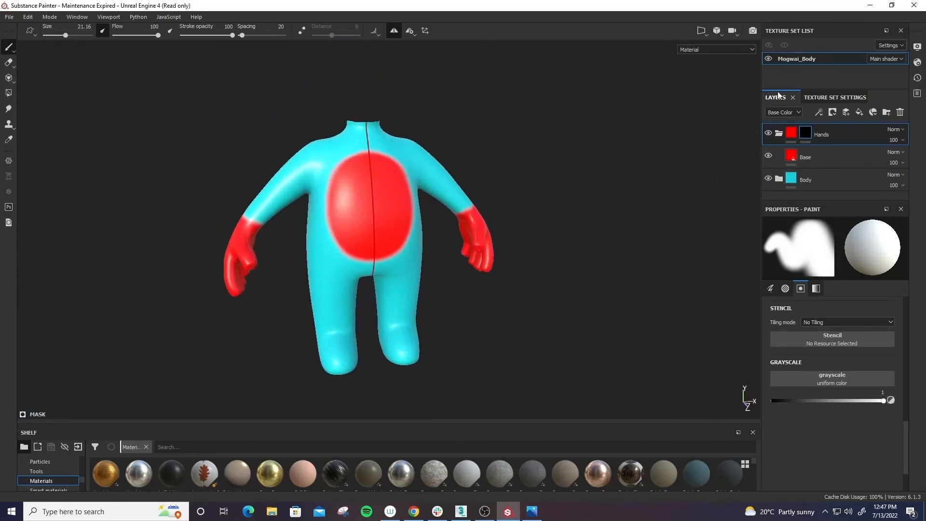
# Add a fill layer above Base in the Hands folder and turn off its height, rough, metal and nrm channels.
pyautogui.click(779, 134)
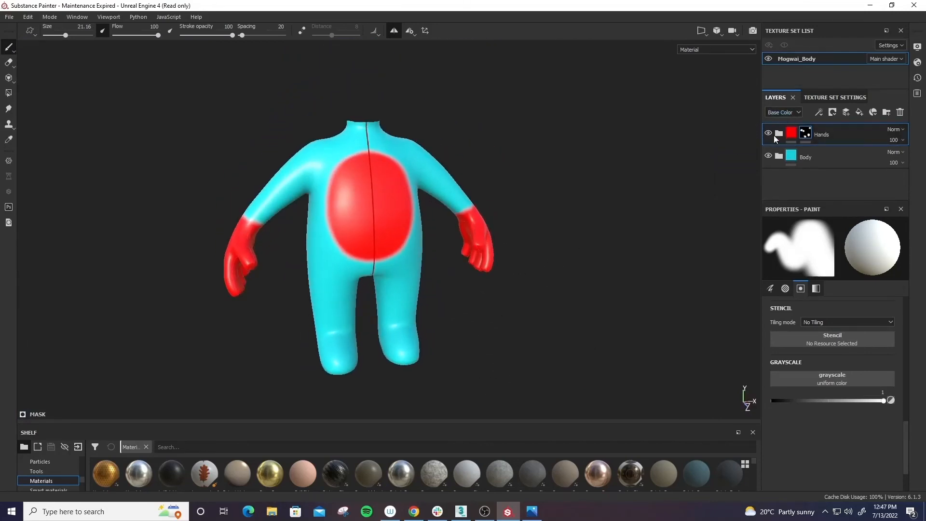
pyautogui.click(778, 134)
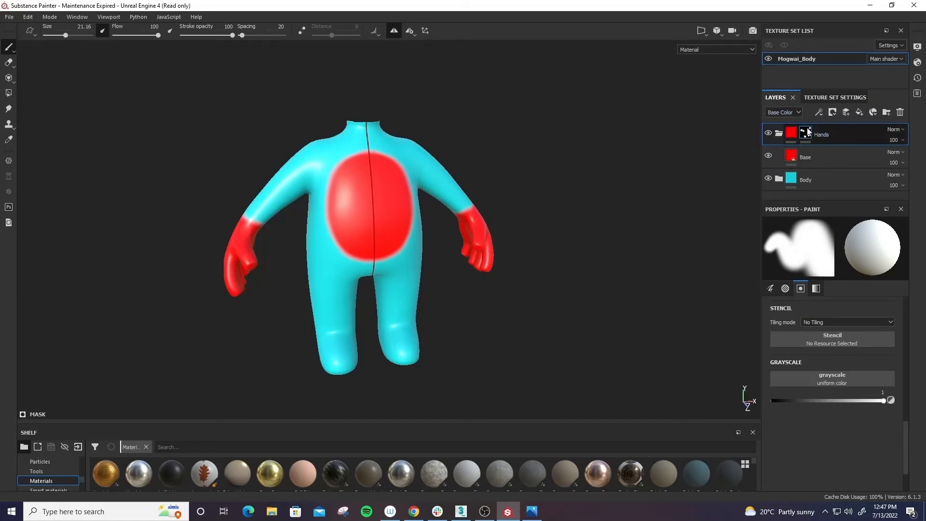
pyautogui.click(816, 155)
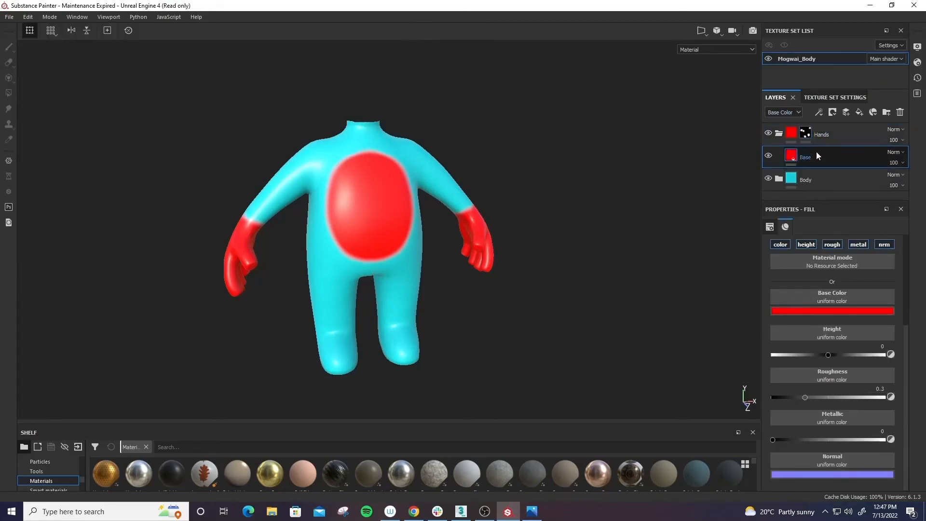
pyautogui.click(860, 113)
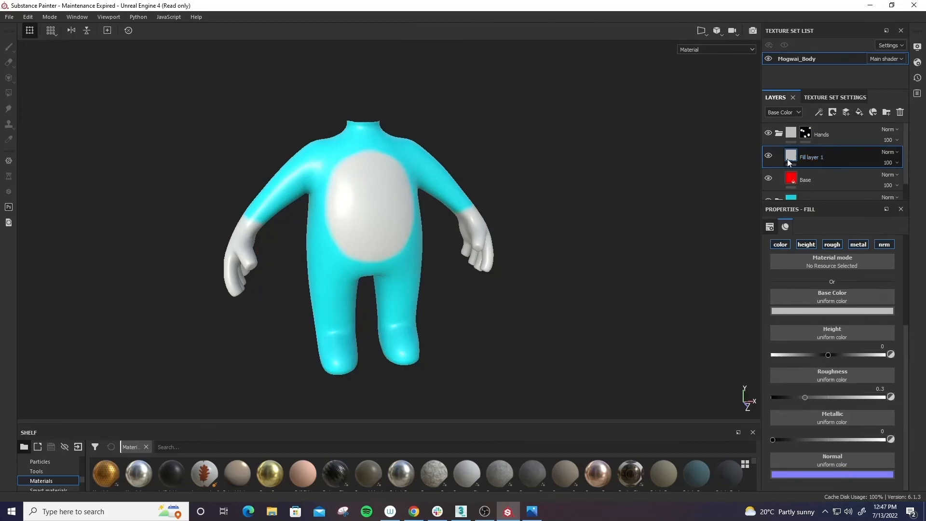
pyautogui.click(807, 256)
pyautogui.click(833, 256)
pyautogui.click(857, 256)
pyautogui.click(886, 257)
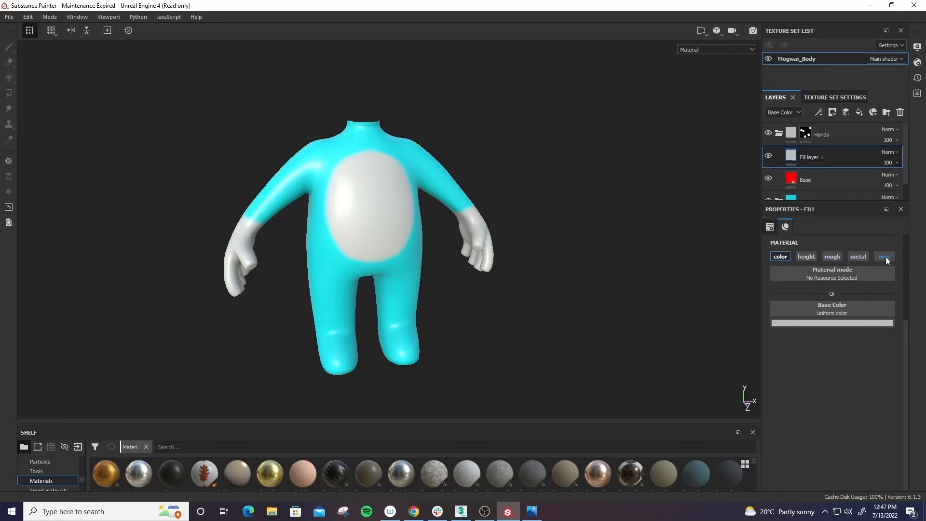
# Set the base color of the new fill layer in the Hands folder to a bright, fully saturated blue.
pyautogui.click(832, 322)
pyautogui.click(853, 345)
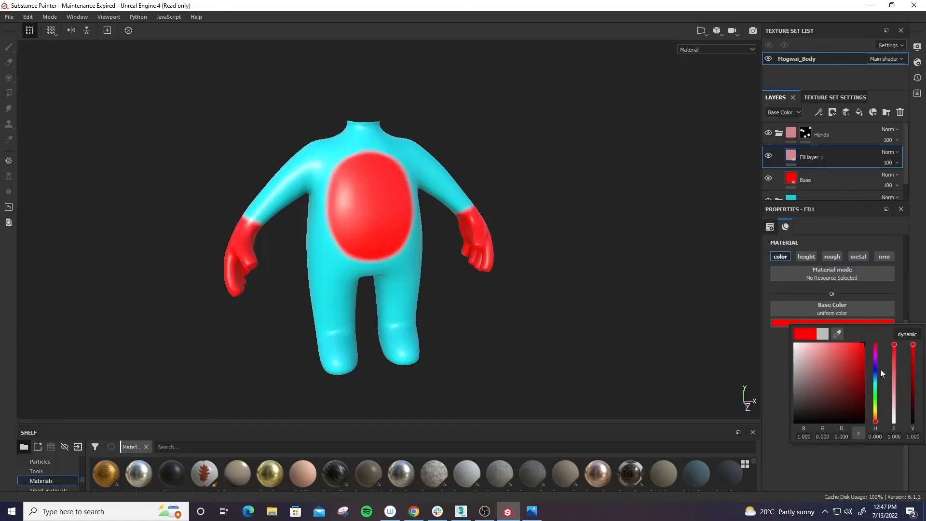
pyautogui.click(877, 382)
pyautogui.moveTo(878, 384); pyautogui.dragTo(879, 372)
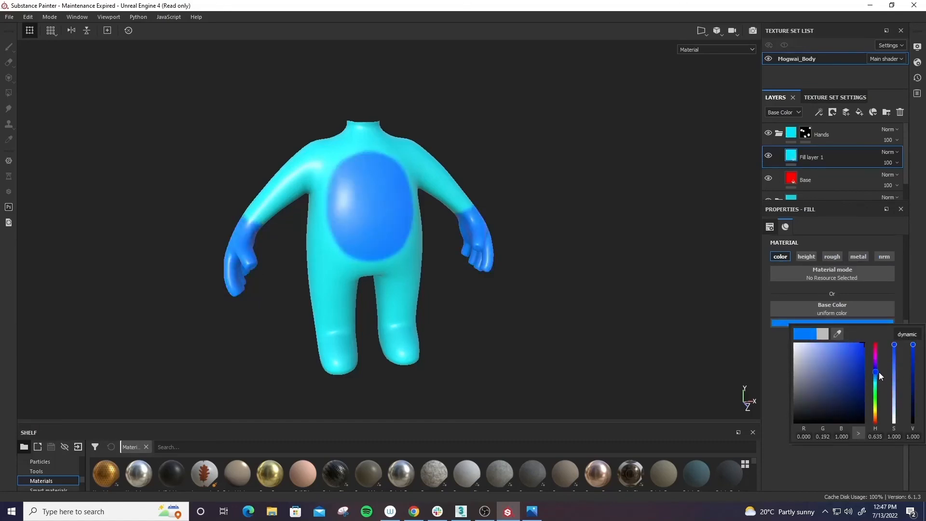
# Add a black mask to the blue fill layer in the Hands folder.
pyautogui.click(788, 158)
pyautogui.rightClick(796, 157)
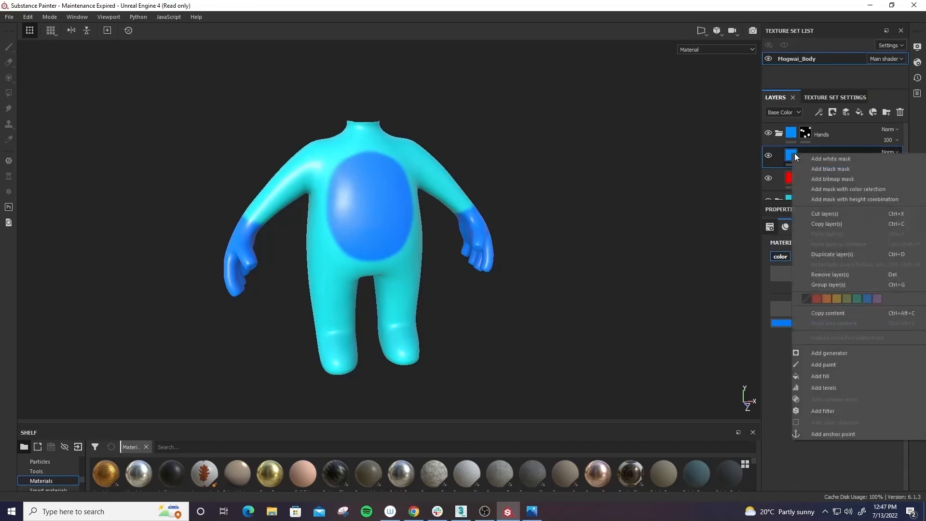
pyautogui.click(860, 170)
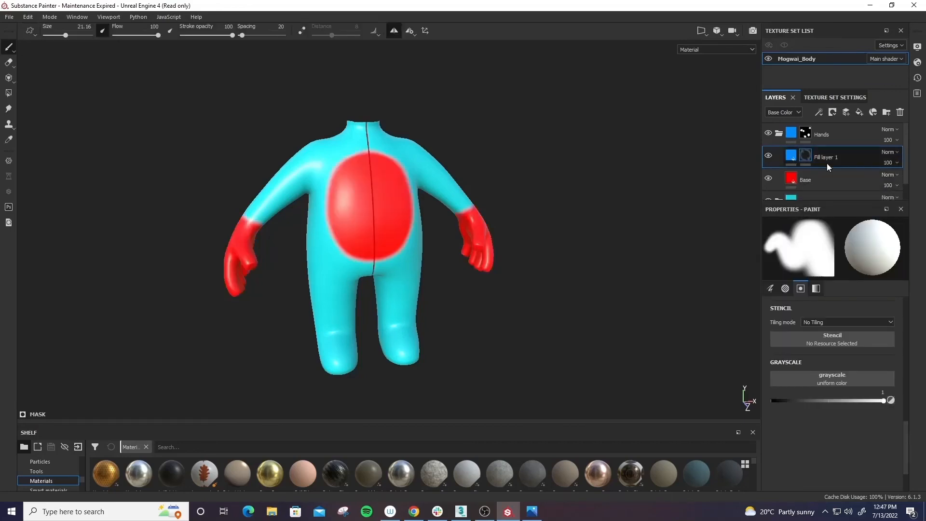
# Collapse the Hands folder, switch its visibility off and on to compare, and expand it again.
pyautogui.click(779, 133)
pyautogui.click(769, 133)
pyautogui.click(769, 133)
pyautogui.click(778, 134)
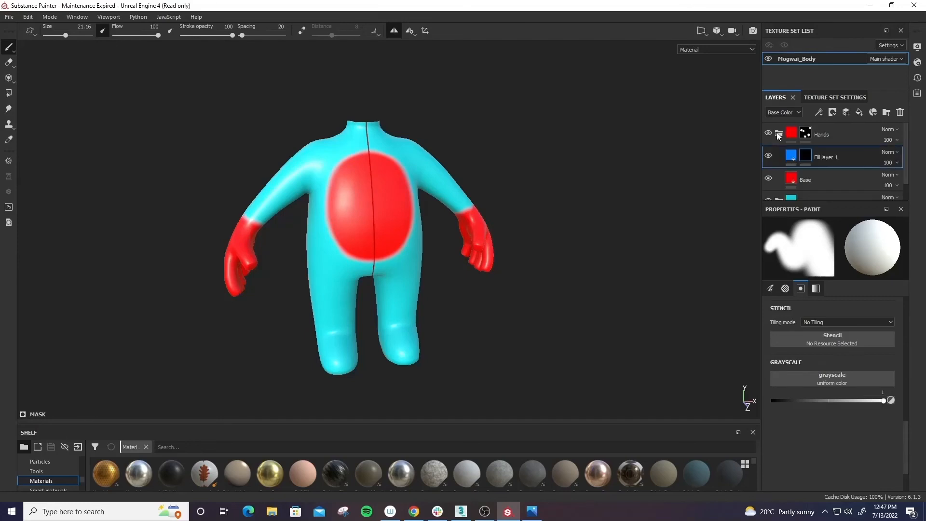
# Paint a blue ring along the inner edge of the belly oval in the blue fill layer's mask.
pyautogui.click(791, 158)
pyautogui.click(807, 154)
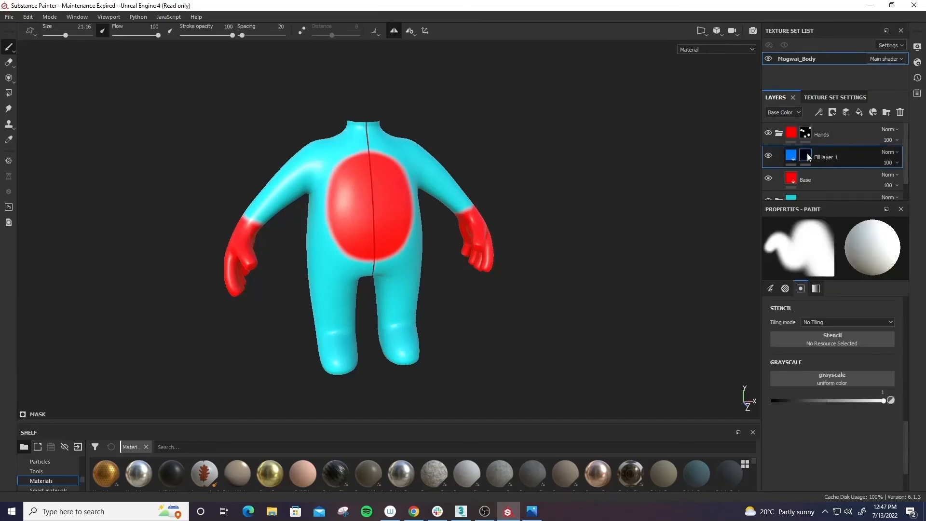
pyautogui.moveTo(352, 161)
pyautogui.mouseDown()
pyautogui.moveTo(407, 162)
pyautogui.moveTo(404, 244)
pyautogui.moveTo(369, 263)
pyautogui.mouseUp()
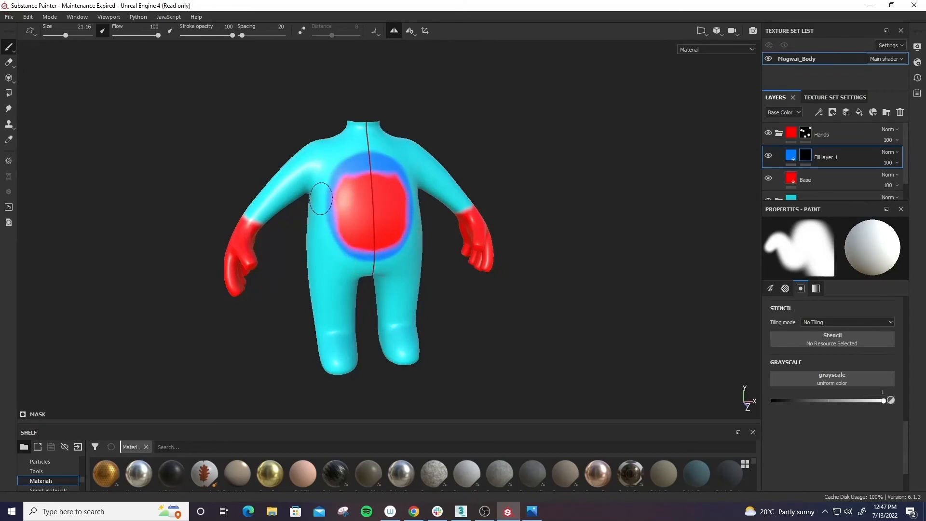
pyautogui.moveTo(414, 222)
pyautogui.mouseDown()
pyautogui.moveTo(381, 263)
pyautogui.moveTo(331, 239)
pyautogui.moveTo(326, 193)
pyautogui.moveTo(379, 157)
pyautogui.mouseUp()
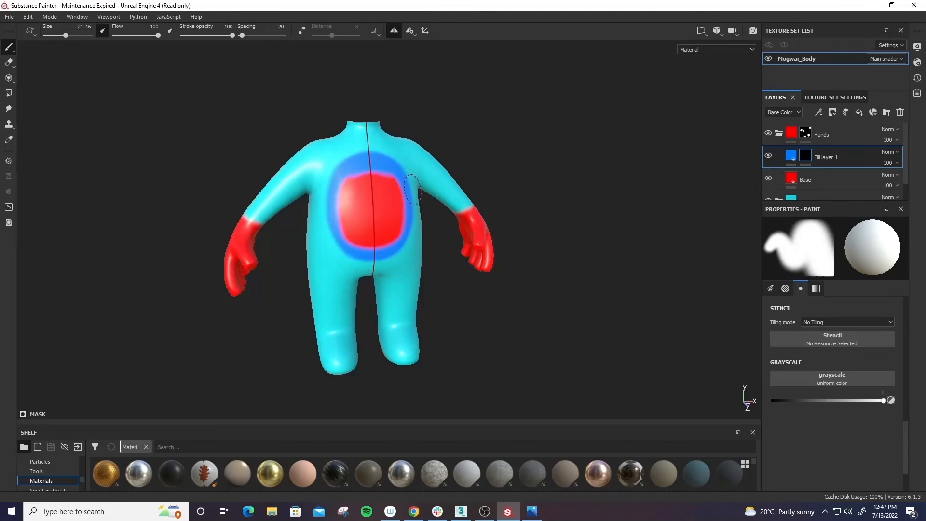
pyautogui.moveTo(413, 190)
pyautogui.mouseDown()
pyautogui.moveTo(383, 163)
pyautogui.moveTo(384, 186)
pyautogui.moveTo(408, 217)
pyautogui.moveTo(393, 246)
pyautogui.moveTo(370, 254)
pyautogui.moveTo(392, 235)
pyautogui.mouseUp()
# Paint a blue band around both wrists in the blue fill layer's mask, where the hands meet the arms.
pyautogui.scroll(2, 562, 227)
pyautogui.keyDown('alt'); pyautogui.moveTo(561, 227); pyautogui.dragTo(441, 235); pyautogui.keyUp('alt')
pyautogui.moveTo(467, 280)
pyautogui.mouseDown()
pyautogui.moveTo(516, 247)
pyautogui.moveTo(552, 268)
pyautogui.moveTo(388, 240)
pyautogui.moveTo(375, 265)
pyautogui.mouseUp()
pyautogui.keyDown('alt'); pyautogui.moveTo(375, 265); pyautogui.dragTo(359, 254, button='right'); pyautogui.keyUp('alt')
pyautogui.keyDown('alt'); pyautogui.moveTo(359, 254); pyautogui.dragTo(355, 273); pyautogui.keyUp('alt')
pyautogui.moveTo(300, 199); pyautogui.dragTo(378, 189)
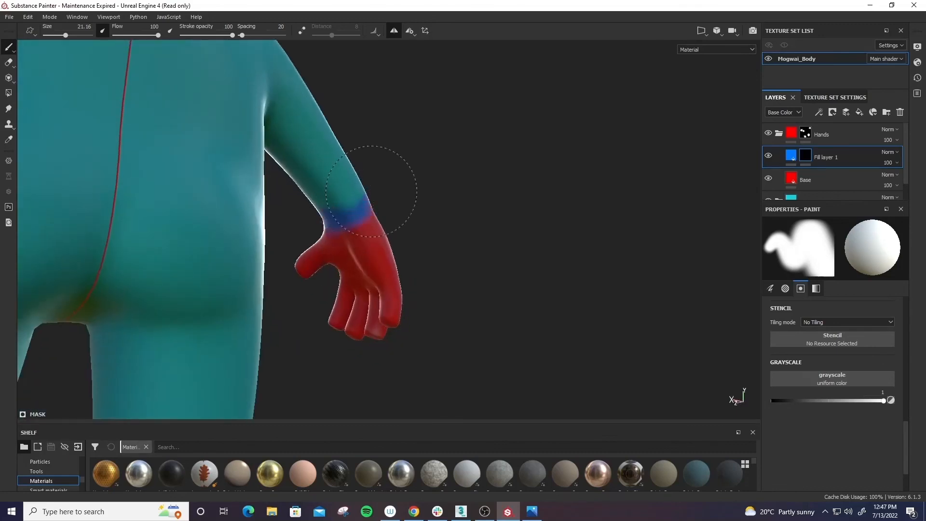
pyautogui.keyDown('alt'); pyautogui.moveTo(418, 244); pyautogui.dragTo(142, 282); pyautogui.keyUp('alt')
pyautogui.keyDown('alt'); pyautogui.moveTo(447, 285); pyautogui.dragTo(360, 284); pyautogui.keyUp('alt')
pyautogui.keyDown('alt'); pyautogui.moveTo(521, 241); pyautogui.dragTo(492, 227, button='right'); pyautogui.keyUp('alt')
pyautogui.moveTo(492, 226)
pyautogui.keyDown('alt'); pyautogui.mouseDown()
pyautogui.moveTo(411, 193)
pyautogui.moveTo(321, 224)
pyautogui.moveTo(520, 242)
pyautogui.mouseUp(); pyautogui.keyUp('alt')
pyautogui.moveTo(520, 242)
pyautogui.keyDown('alt'); pyautogui.mouseDown(button='right')
pyautogui.moveTo(647, 221)
pyautogui.moveTo(519, 201)
pyautogui.mouseUp(button='right'); pyautogui.keyUp('alt')
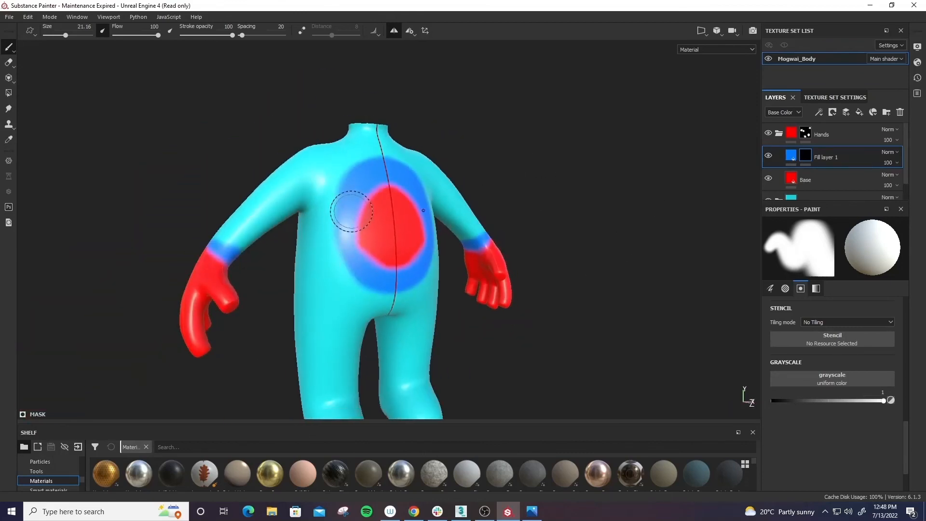
pyautogui.moveTo(367, 281)
pyautogui.keyDown('alt'); pyautogui.mouseDown()
pyautogui.moveTo(597, 209)
pyautogui.moveTo(635, 232)
pyautogui.mouseUp(); pyautogui.keyUp('alt')
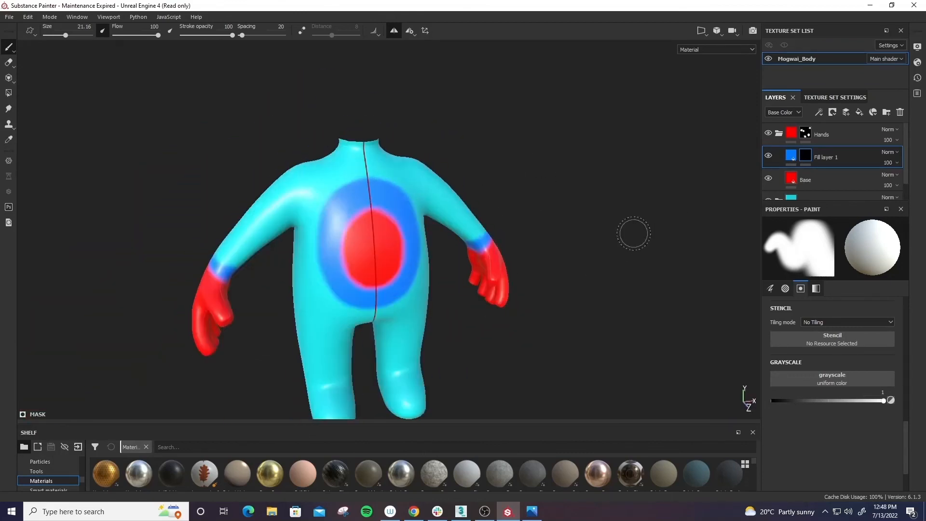
# Collapse the Hands folder, switch its visibility off and on, and inspect the painted body from several angles.
pyautogui.click(779, 134)
pyautogui.click(768, 134)
pyautogui.click(767, 134)
pyautogui.keyDown('alt'); pyautogui.moveTo(603, 191); pyautogui.dragTo(486, 171); pyautogui.keyUp('alt')
pyautogui.keyDown('alt'); pyautogui.moveTo(529, 312); pyautogui.dragTo(559, 263, button='middle'); pyautogui.keyUp('alt')
pyautogui.keyDown('alt'); pyautogui.moveTo(559, 263); pyautogui.dragTo(595, 263); pyautogui.keyUp('alt')
pyautogui.keyDown('alt'); pyautogui.moveTo(595, 263); pyautogui.dragTo(609, 236, button='middle'); pyautogui.keyUp('alt')
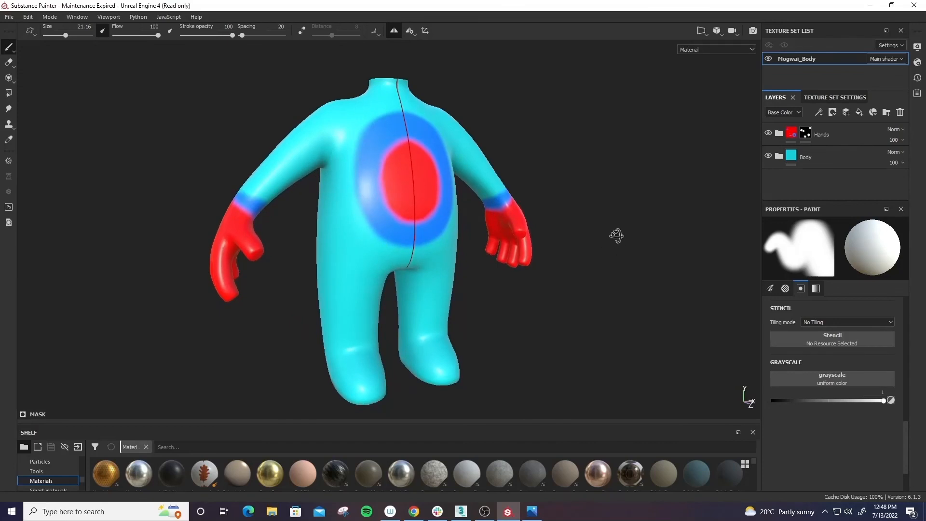
pyautogui.keyDown('alt'); pyautogui.moveTo(617, 233); pyautogui.dragTo(570, 232); pyautogui.keyUp('alt')
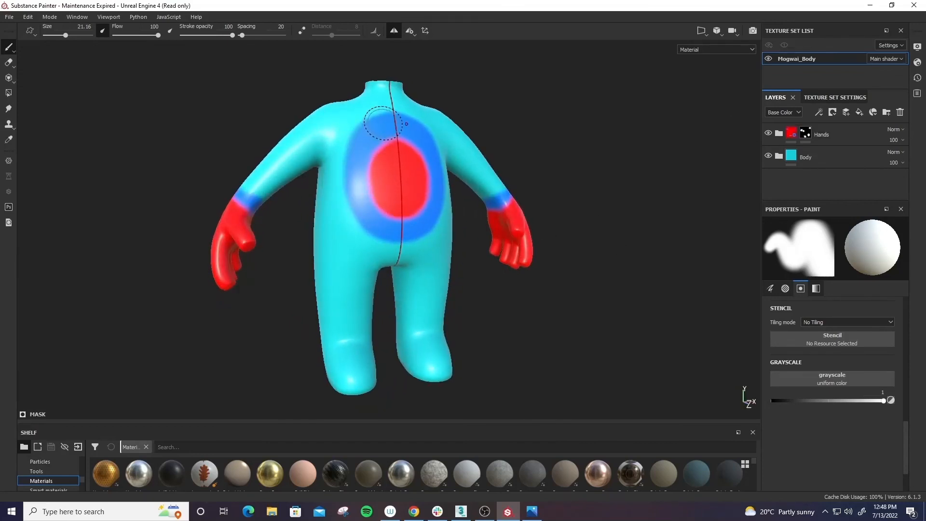
# Toggle the visibility of the Hands and Body folders to compare what each contributes, leaving both shown.
pyautogui.click(769, 141)
pyautogui.click(769, 141)
pyautogui.click(768, 157)
pyautogui.click(768, 156)
pyautogui.click(768, 156)
pyautogui.click(769, 133)
pyautogui.click(768, 156)
pyautogui.click(768, 134)
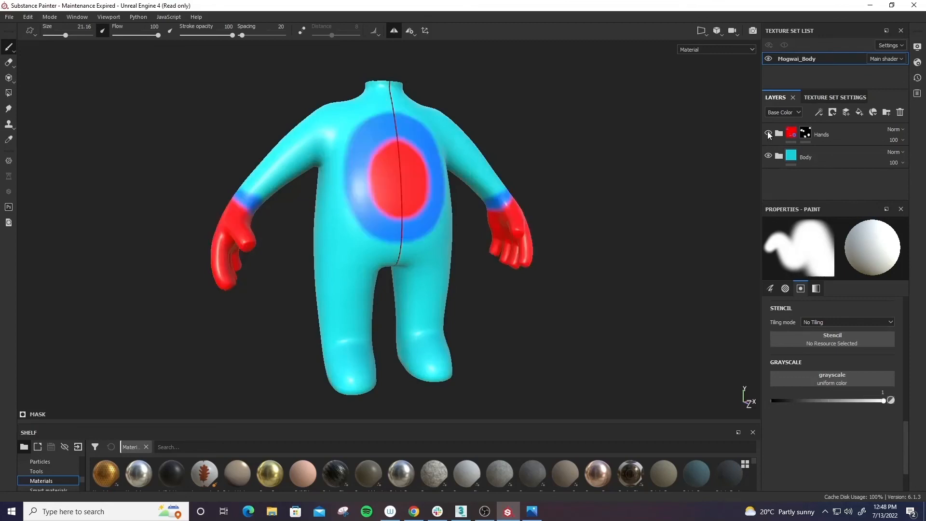